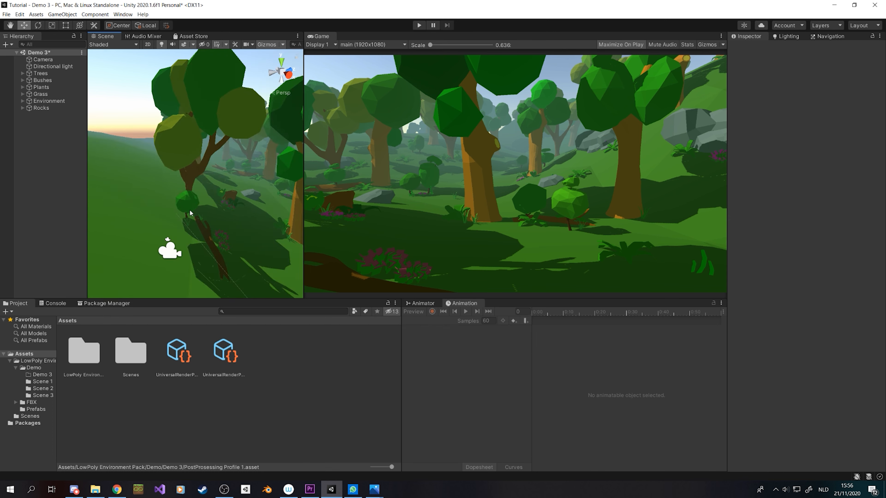
{"action": "right_click_drag", "start_coordinate": [189, 209], "coordinate": [237, 199]}
{"action": "middle_click_drag", "start_coordinate": [193, 183], "coordinate": [242, 180]}
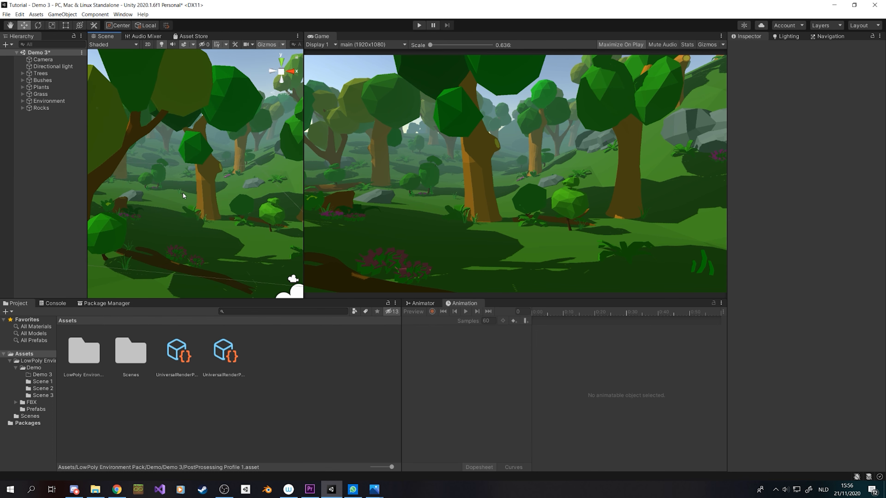
{"action": "scroll", "coordinate": [223, 170], "scroll_direction": "down", "scroll_amount": 1}
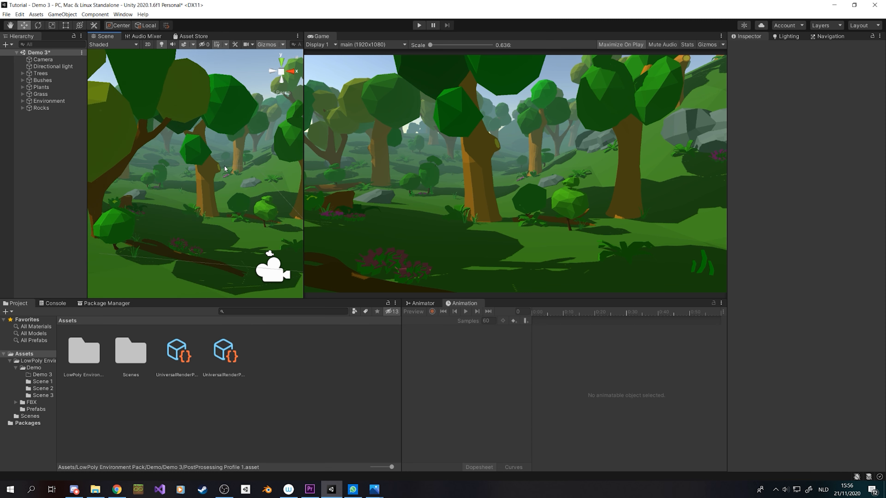
{"action": "scroll", "coordinate": [258, 140], "scroll_direction": "down", "scroll_amount": 2}
{"action": "middle_click_drag", "start_coordinate": [255, 140], "coordinate": [206, 159]}
{"action": "right_click_drag", "start_coordinate": [206, 158], "coordinate": [258, 184]}
{"action": "middle_click_drag", "start_coordinate": [185, 170], "coordinate": [204, 167]}
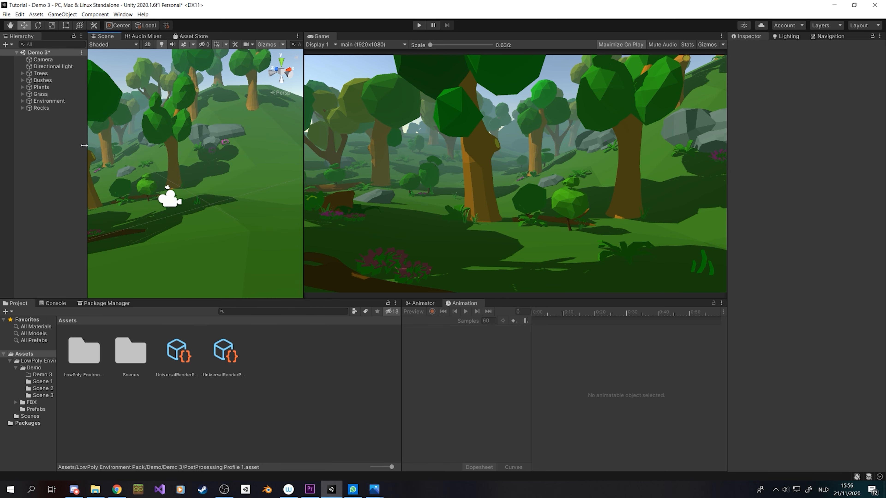
Enable Post Processing in the Camera's rendering settings.
{"action": "left_click", "coordinate": [43, 60]}
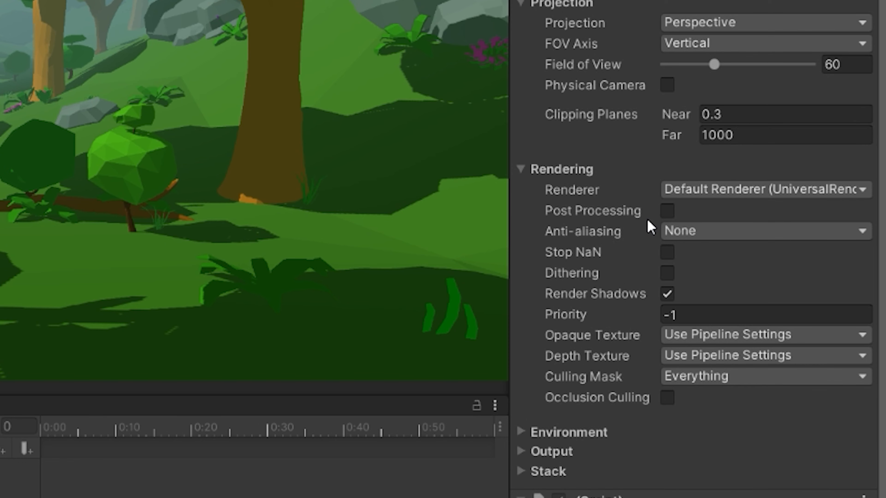
{"action": "mouse_move", "coordinate": [647, 221]}
{"action": "left_click", "coordinate": [667, 211]}
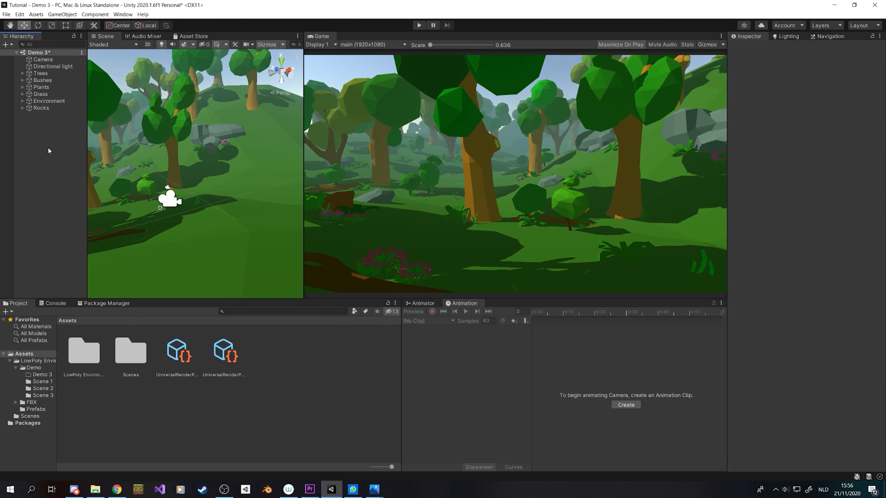
Create an empty GameObject in the scene and name it "volume".
{"action": "right_click", "coordinate": [47, 147]}
{"action": "left_click", "coordinate": [90, 228]}
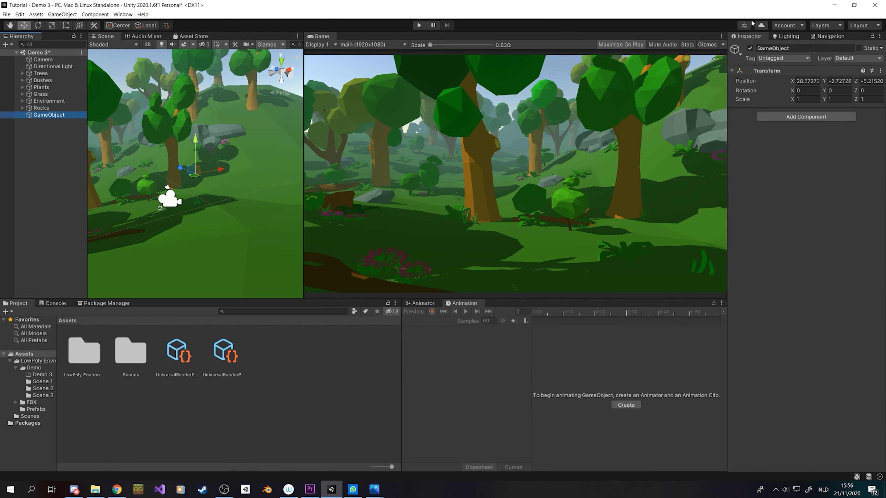
{"action": "left_click", "coordinate": [790, 49]}
{"action": "type", "text": "Value"}
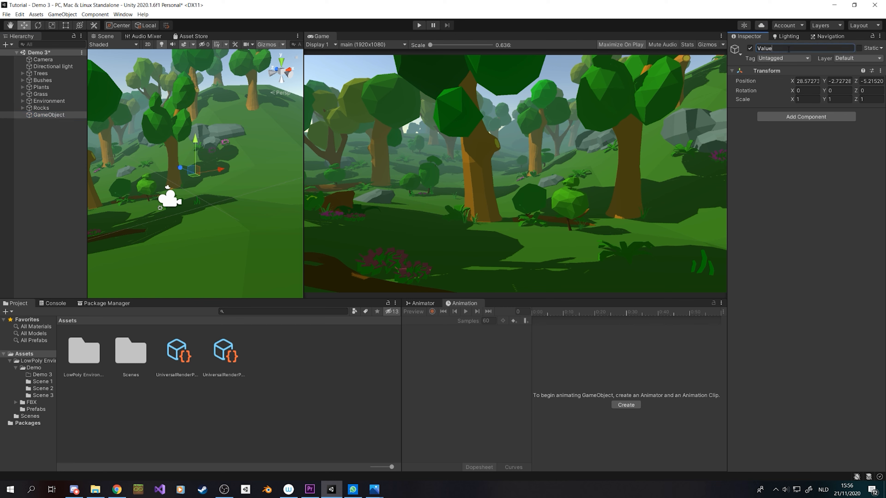
{"action": "key", "text": "Return"}
{"action": "left_click", "coordinate": [790, 48]}
{"action": "type", "text": "volume"}
{"action": "key", "text": "Return"}
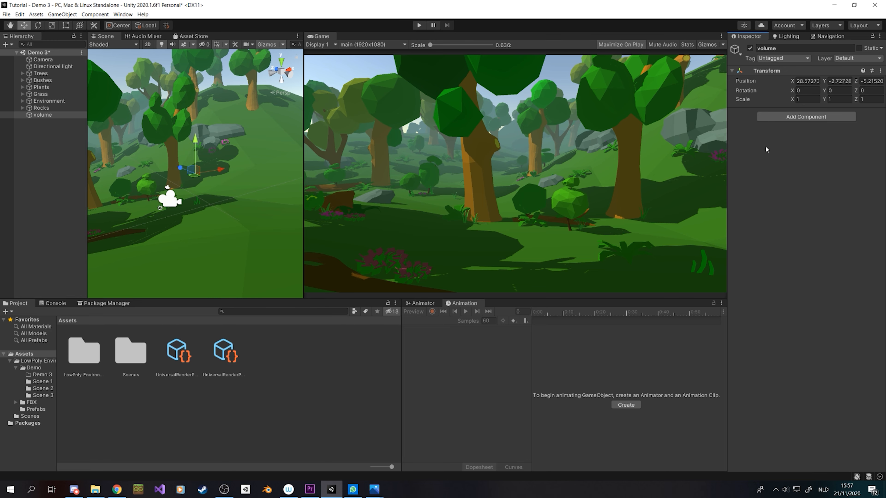
Add a Volume component to the volume object and create new volume profiles for it.
{"action": "left_click", "coordinate": [811, 116]}
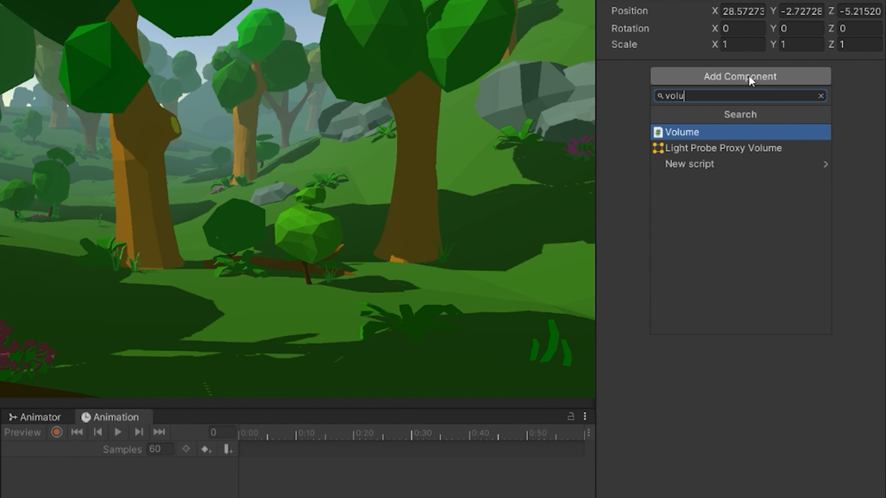
{"action": "left_click", "coordinate": [710, 138]}
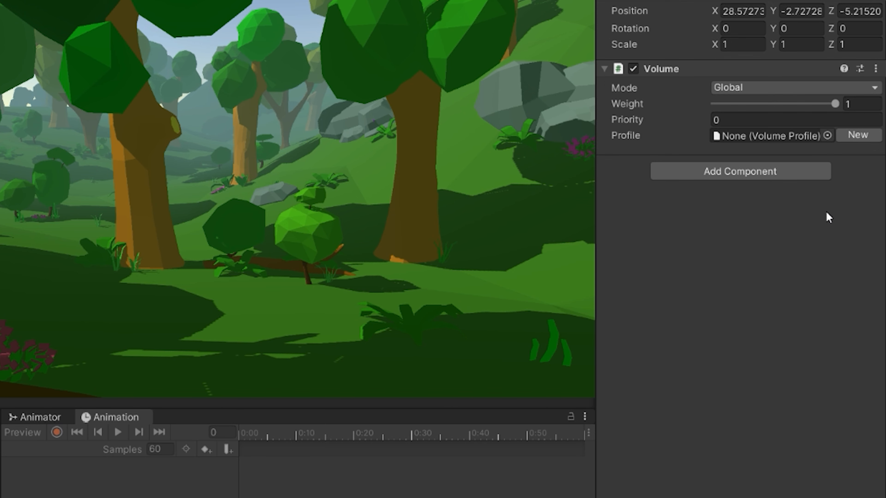
{"action": "left_click", "coordinate": [854, 136]}
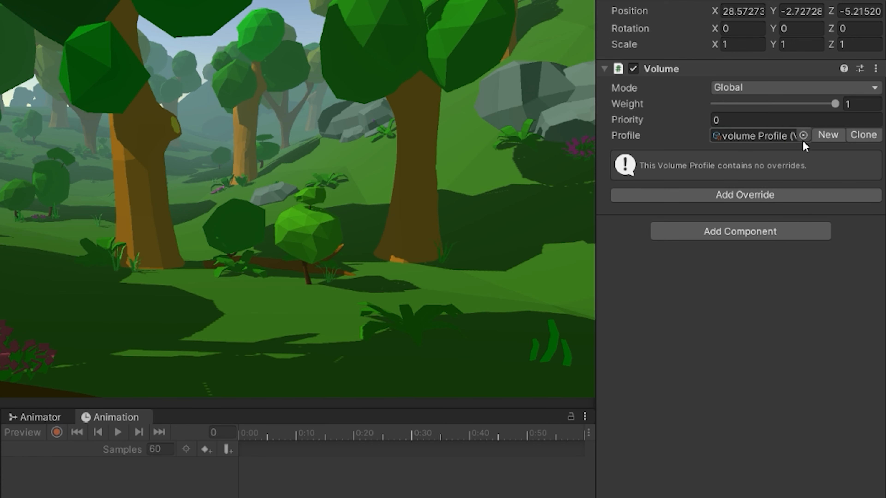
{"action": "left_click", "coordinate": [824, 136]}
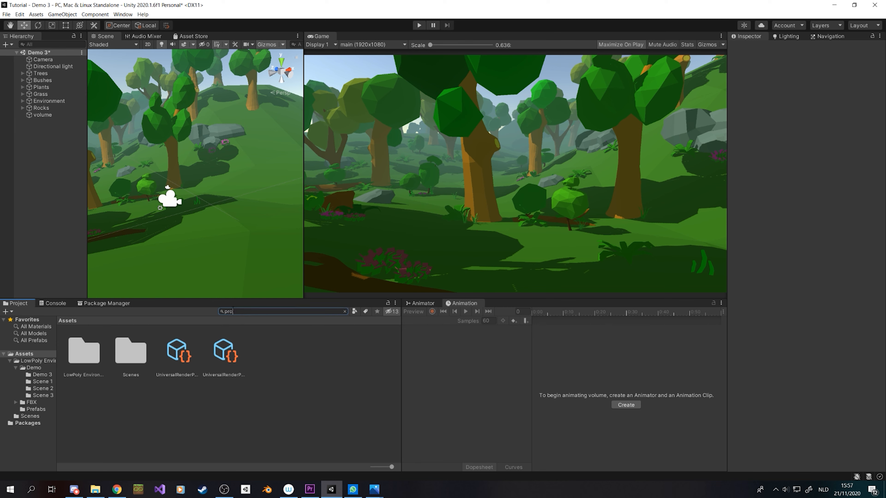
Search the project assets for "pro" and delete the extra profile volume Profile 1.
{"action": "left_click", "coordinate": [79, 368]}
{"action": "left_click", "coordinate": [135, 364]}
{"action": "left_click", "coordinate": [93, 368]}
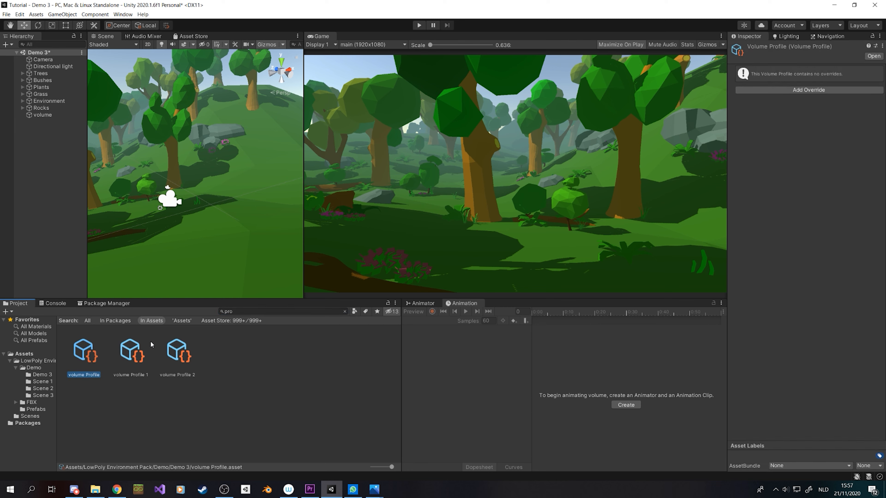
{"action": "left_click", "coordinate": [142, 359]}
{"action": "key", "text": "Delete"}
{"action": "key", "text": "Return"}
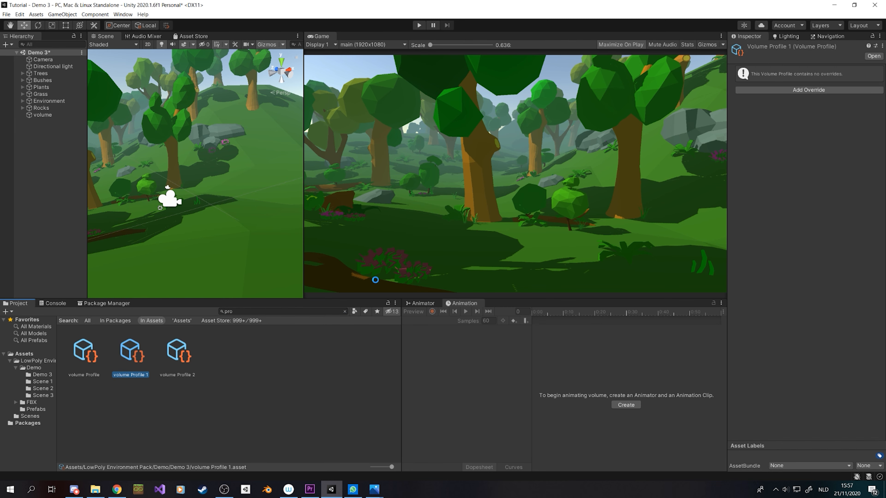
Add a Bloom override to volume Profile 2, enable all its properties and raise Intensity to about 56.38.
{"action": "left_click", "coordinate": [787, 91]}
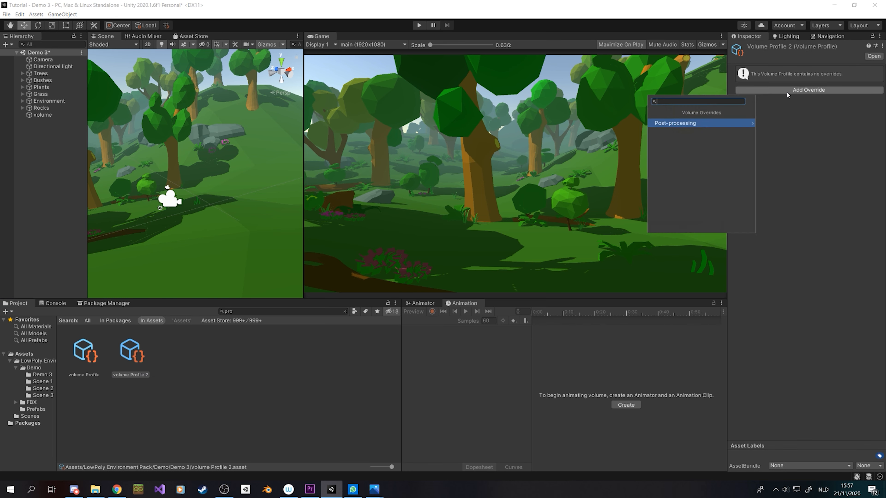
{"action": "left_click", "coordinate": [683, 125]}
{"action": "left_click", "coordinate": [685, 125]}
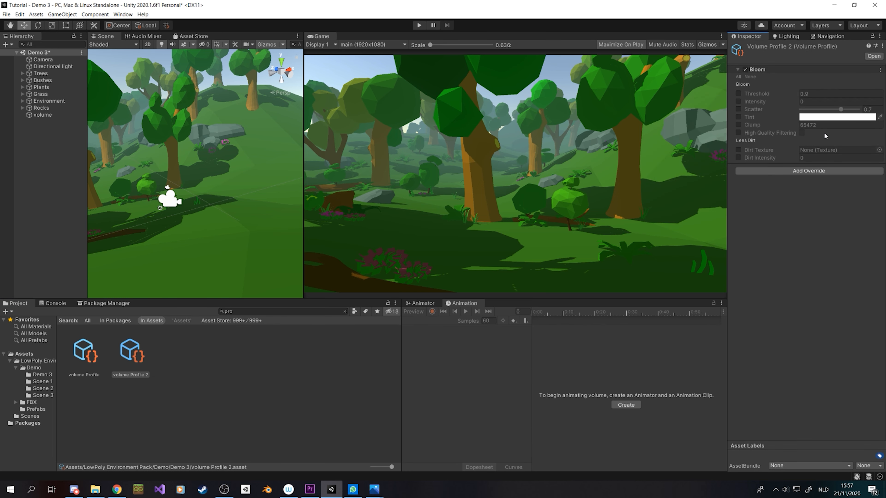
{"action": "left_click", "coordinate": [738, 77]}
{"action": "left_click_drag", "start_coordinate": [792, 102], "coordinate": [727, 102]}
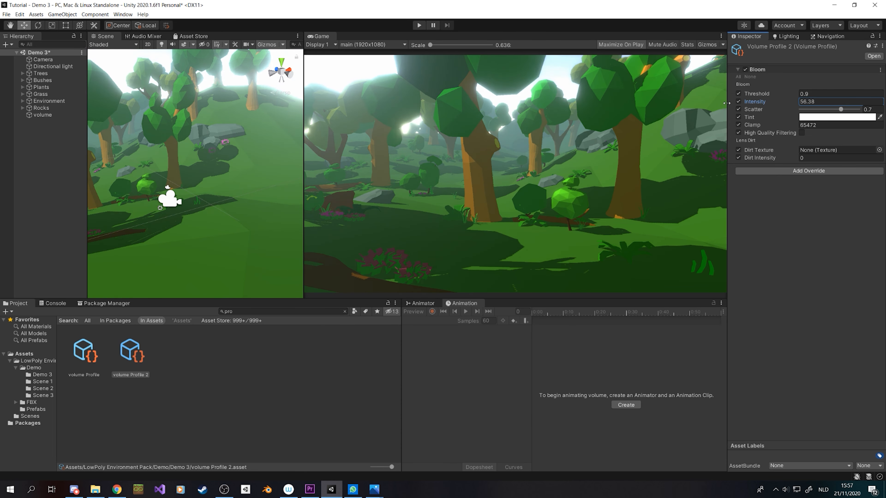
Switch the volume object's profile to volume Profile and back to volume Profile 2 to compare the effect.
{"action": "left_click", "coordinate": [134, 377]}
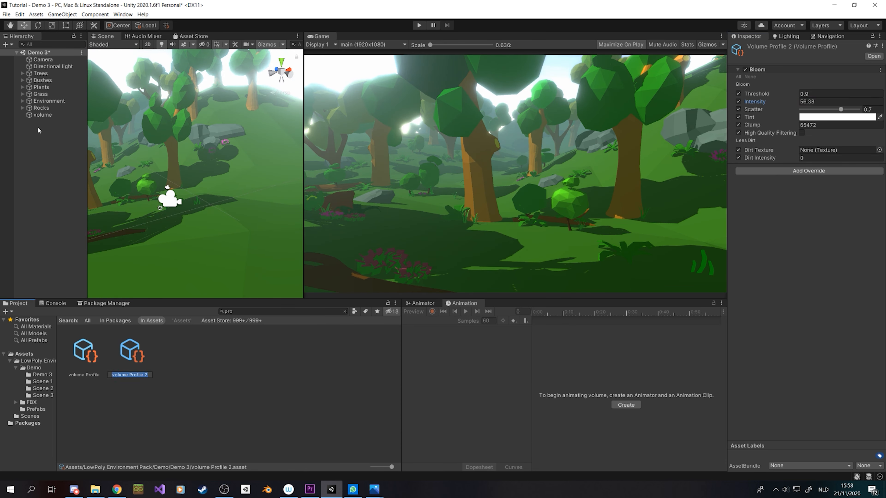
{"action": "left_click", "coordinate": [41, 116]}
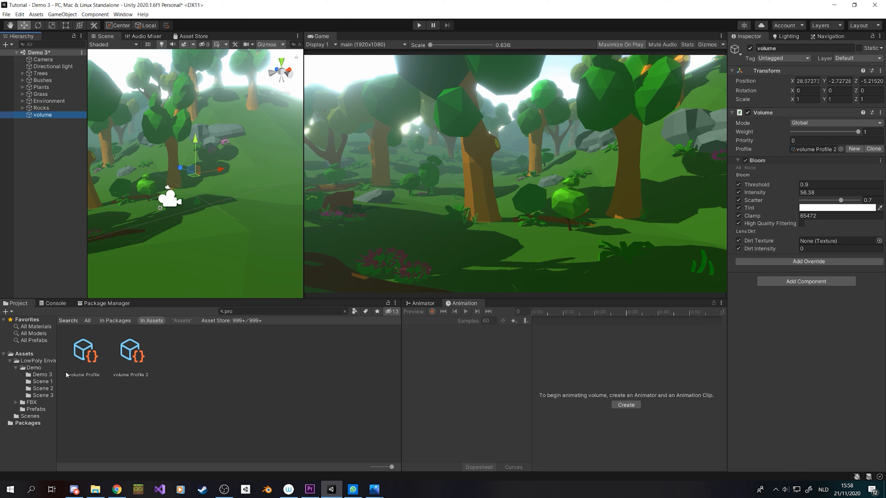
{"action": "left_click_drag", "start_coordinate": [79, 366], "coordinate": [816, 150]}
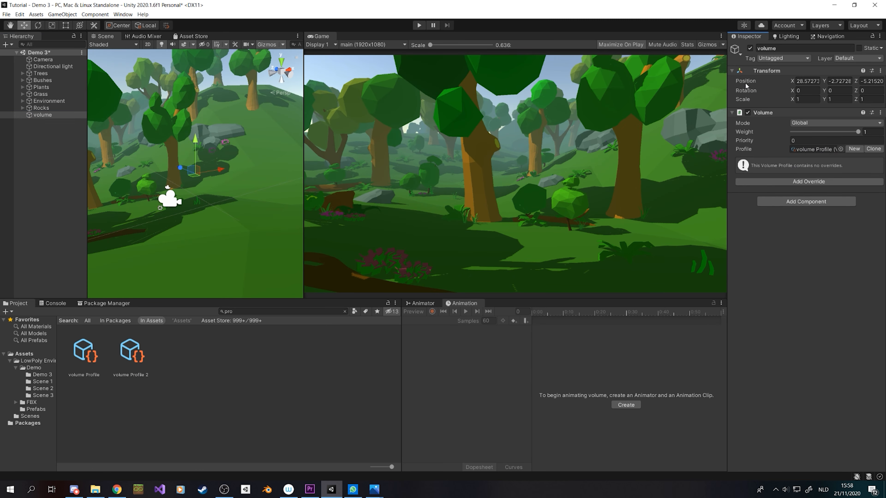
{"action": "left_click_drag", "start_coordinate": [131, 351], "coordinate": [824, 155]}
{"action": "left_click", "coordinate": [108, 359]}
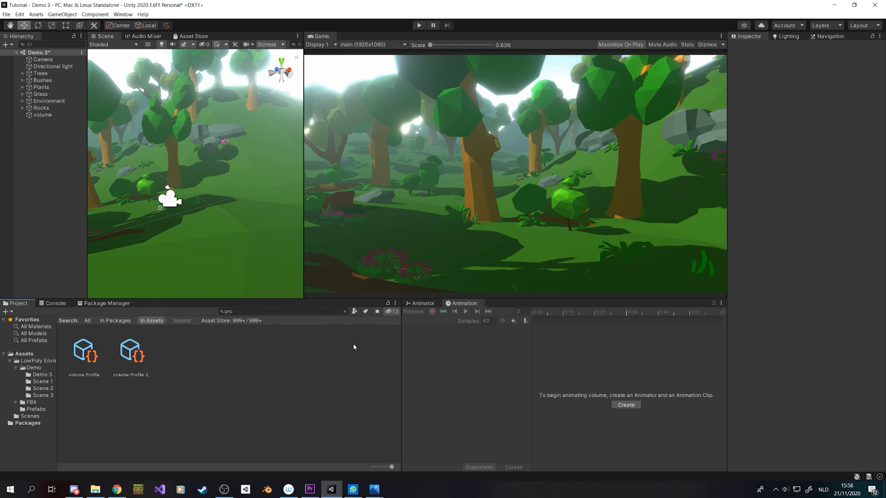
Assign the empty volume Profile asset to the volume object's Volume component.
{"action": "left_click", "coordinate": [68, 361]}
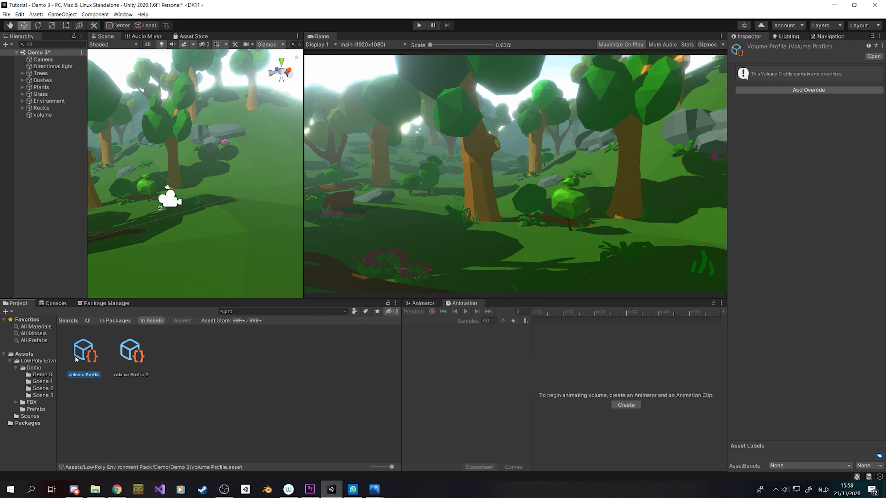
{"action": "left_click", "coordinate": [57, 116]}
{"action": "left_click_drag", "start_coordinate": [87, 357], "coordinate": [827, 150]}
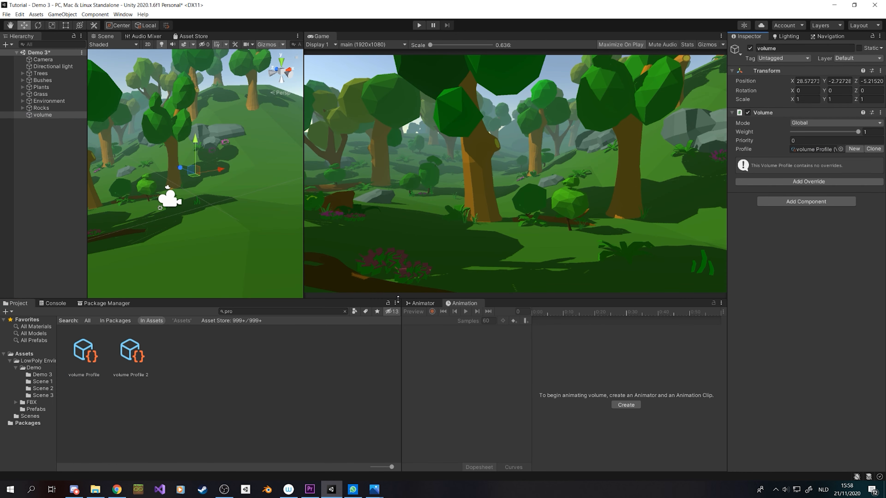
Delete the volume Profile 2 asset from the project.
{"action": "left_click_drag", "start_coordinate": [132, 360], "coordinate": [131, 360]}
{"action": "key", "text": "Delete"}
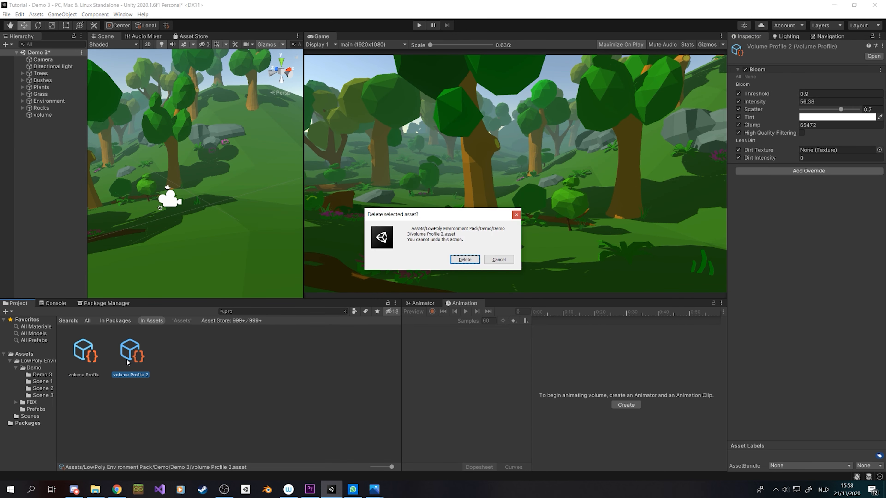
{"action": "left_click", "coordinate": [476, 262]}
Open the Post-processing override choices for the remaining volume Profile asset.
{"action": "left_click", "coordinate": [94, 370]}
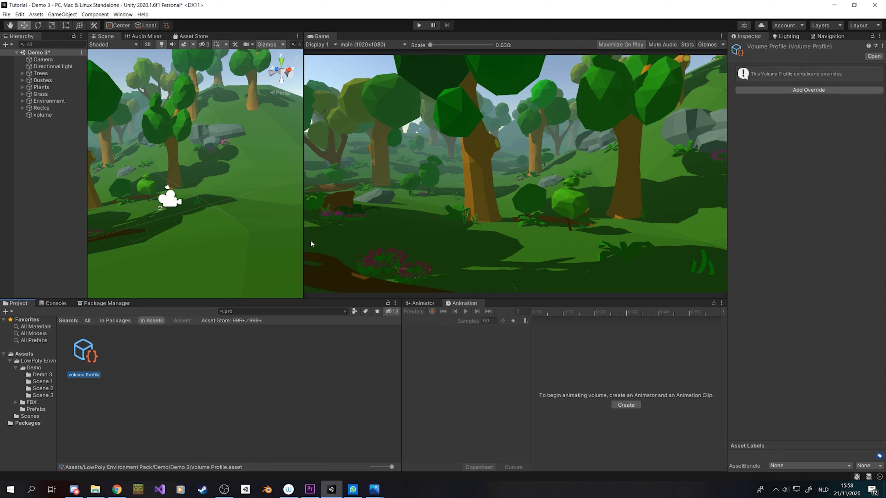
{"action": "left_click", "coordinate": [802, 91]}
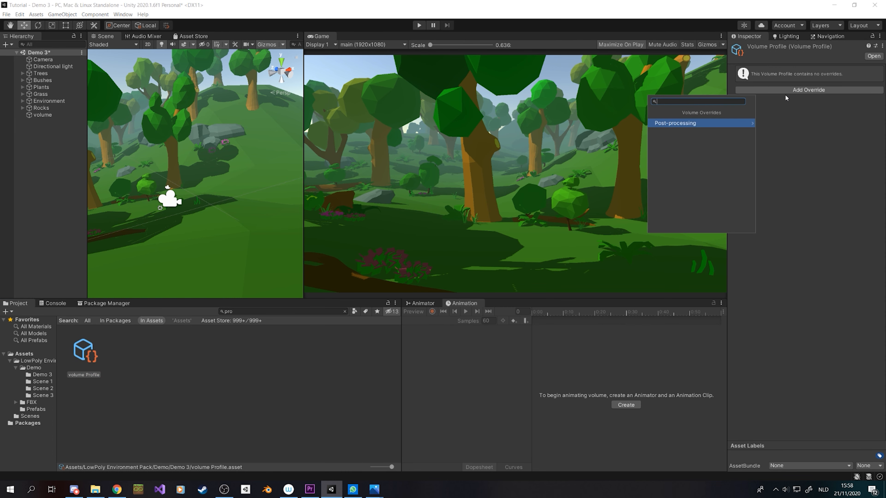
{"action": "left_click", "coordinate": [701, 124]}
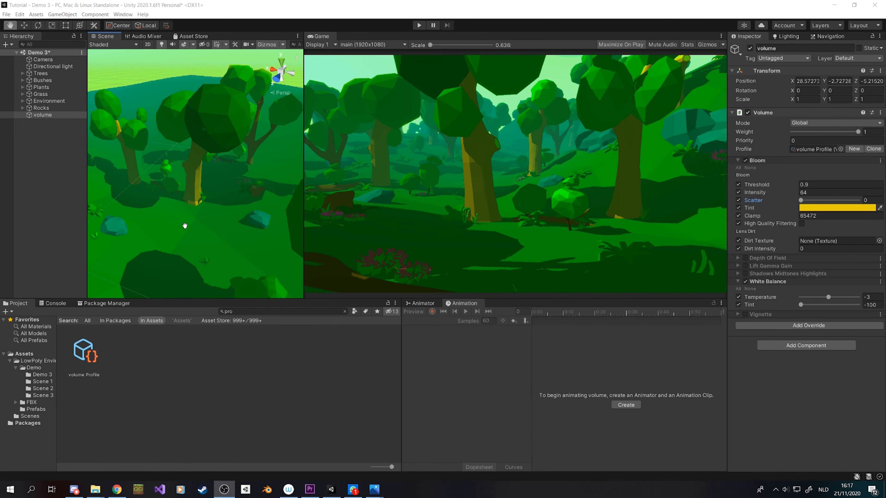
Change the Volume component's mode from Global to Local.
{"action": "left_click_drag", "start_coordinate": [230, 184], "coordinate": [156, 295]}
{"action": "scroll", "coordinate": [149, 264], "scroll_direction": "up", "scroll_amount": 5}
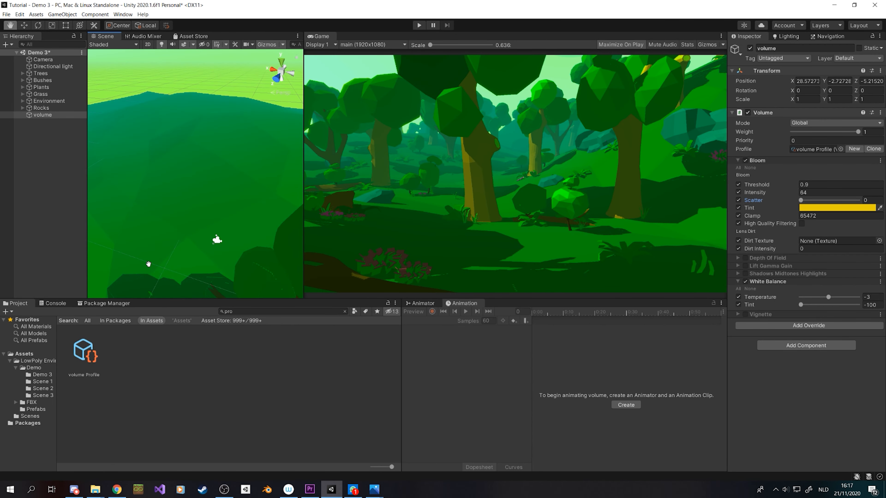
{"action": "right_click_drag", "start_coordinate": [162, 260], "coordinate": [542, 214]}
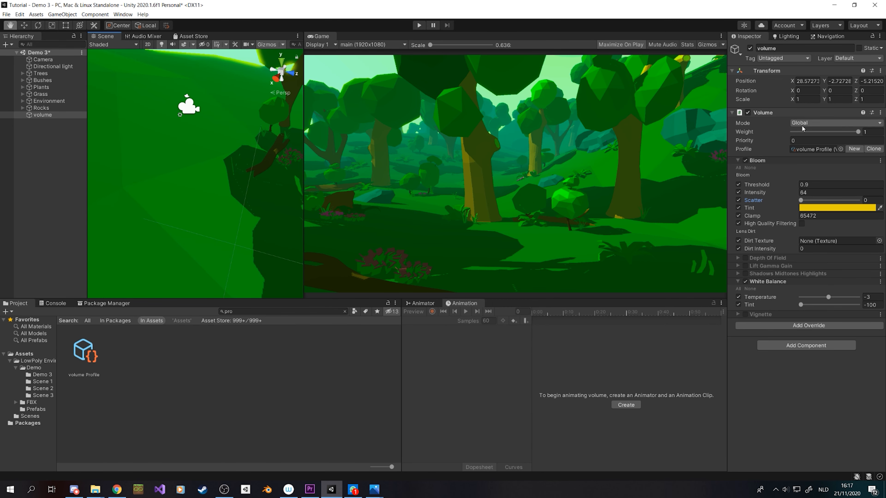
{"action": "right_click_drag", "start_coordinate": [205, 151], "coordinate": [633, 130]}
{"action": "left_click", "coordinate": [829, 123]}
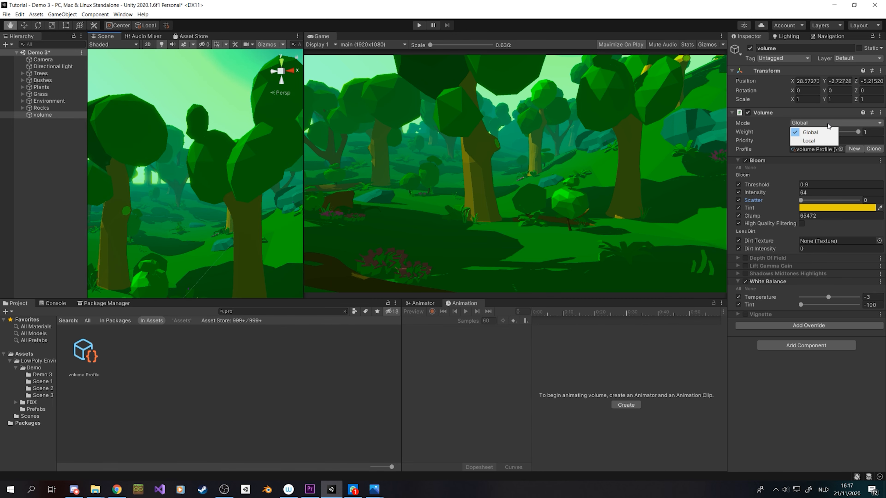
{"action": "left_click", "coordinate": [813, 138]}
Add a Box collider to the volume object as the local volume's boundary.
{"action": "right_click_drag", "start_coordinate": [110, 230], "coordinate": [613, 209]}
{"action": "left_click", "coordinate": [784, 150]}
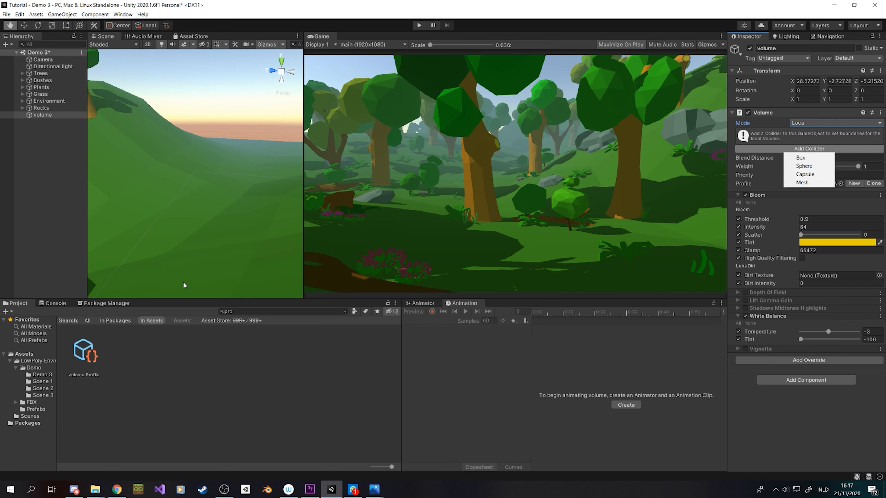
{"action": "left_click", "coordinate": [814, 159]}
{"action": "scroll", "coordinate": [173, 218], "scroll_direction": "down", "scroll_amount": 4}
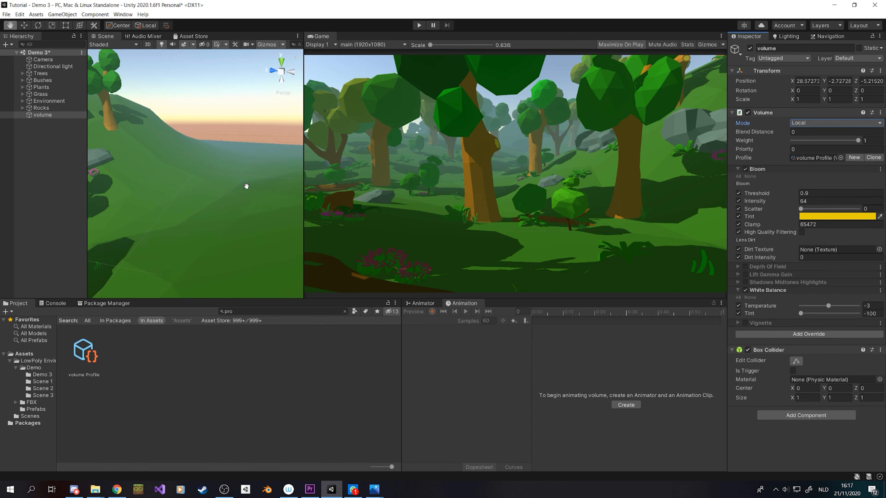
Set the volume's Box Collider size to 100 on the X, Y and Z axes.
{"action": "double_click", "coordinate": [40, 116]}
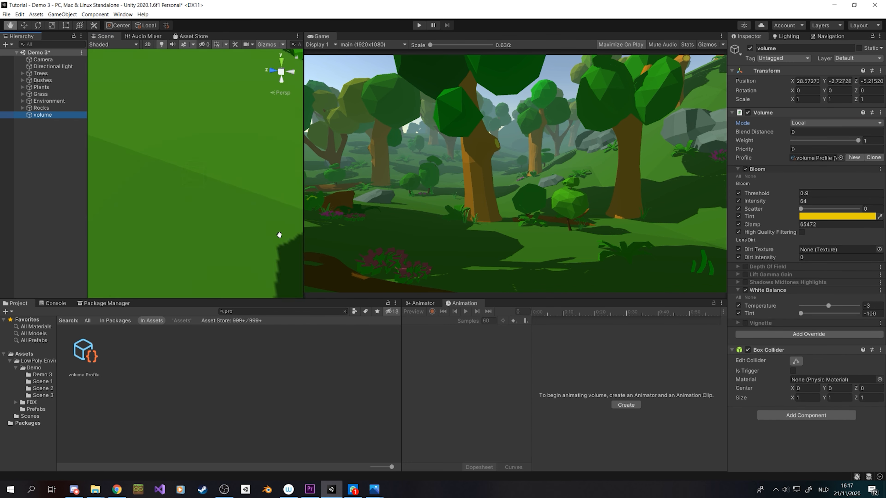
{"action": "left_click", "coordinate": [807, 397]}
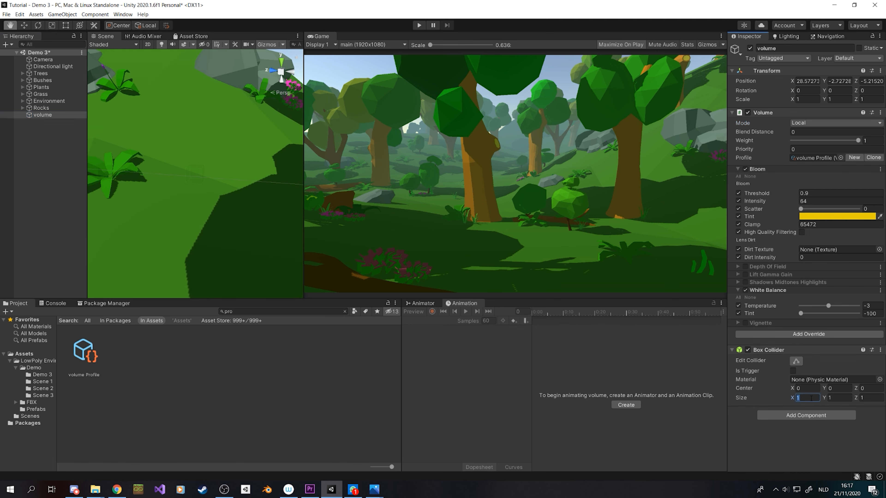
{"action": "type", "text": "100"}
{"action": "left_click", "coordinate": [837, 398]}
{"action": "type", "text": "100"}
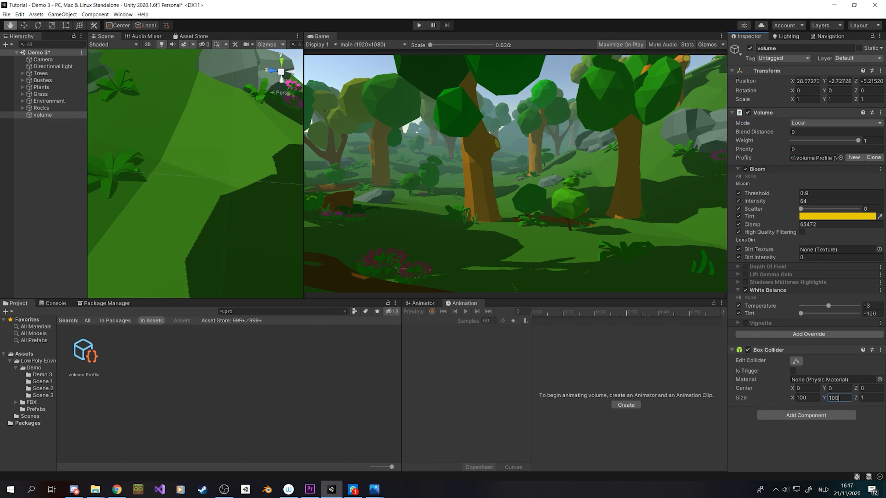
{"action": "left_click", "coordinate": [870, 398]}
{"action": "type", "text": "100"}
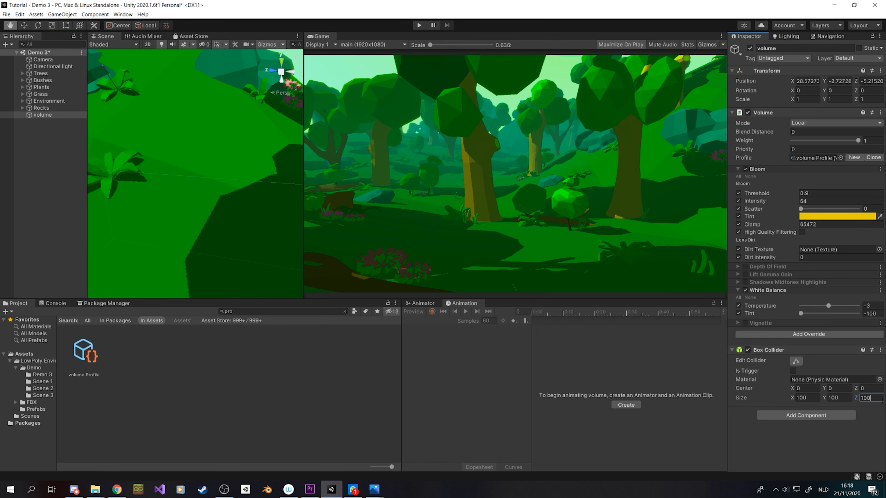
Move the volume object with its collider along the Z axis to a position of about 29.
{"action": "scroll", "coordinate": [154, 192], "scroll_direction": "down", "scroll_amount": 5}
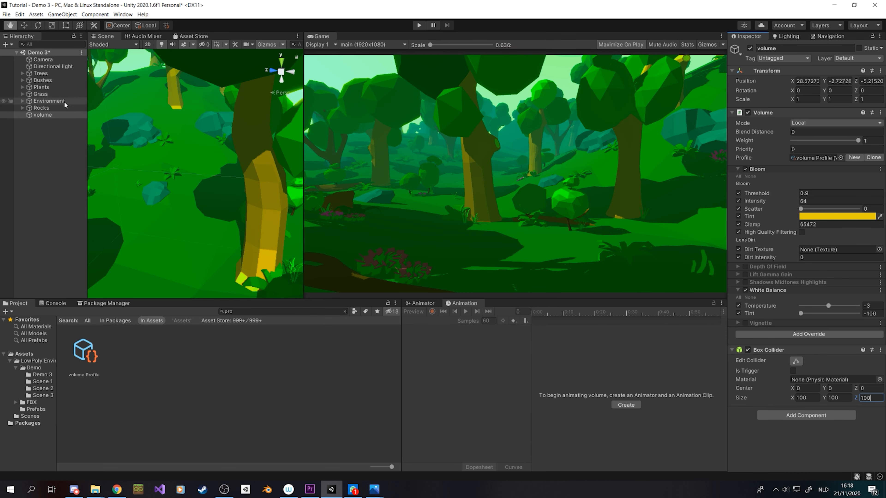
{"action": "double_click", "coordinate": [42, 115]}
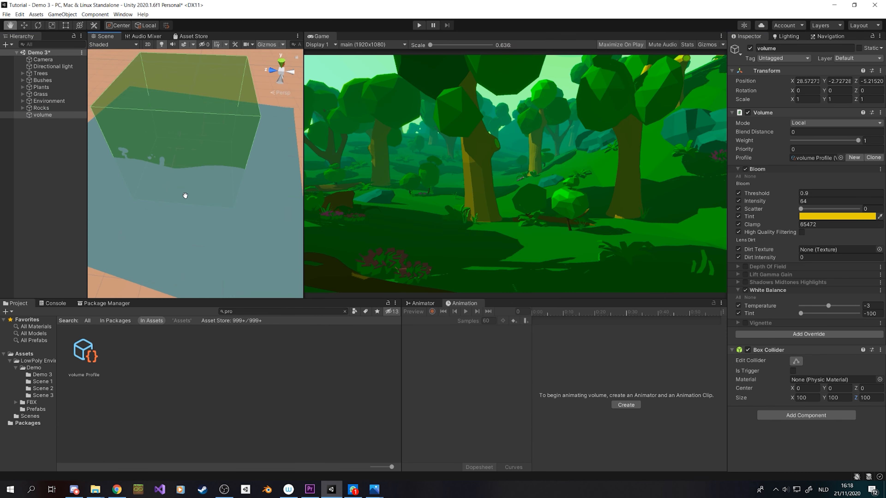
{"action": "key", "text": "w"}
{"action": "left_click_drag", "start_coordinate": [179, 130], "coordinate": [114, 121]}
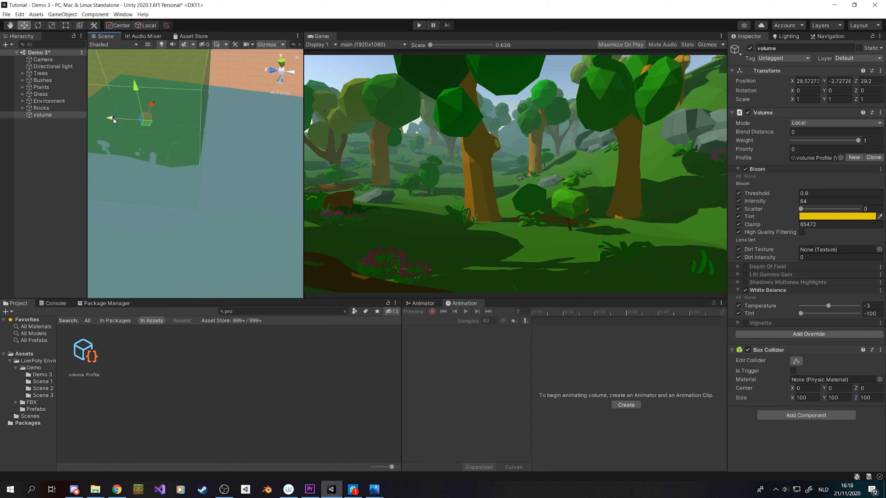
{"action": "mouse_move", "coordinate": [114, 120]}
{"action": "left_mouse_down"}
{"action": "mouse_move", "coordinate": [128, 121]}
{"action": "mouse_move", "coordinate": [118, 121]}
{"action": "left_mouse_up"}
Set the Volume's priority to 3.88 and blend distance to 11.42, and move the volume object to about Z 43.4.
{"action": "left_click_drag", "start_coordinate": [786, 148], "coordinate": [810, 150]}
{"action": "left_click_drag", "start_coordinate": [111, 119], "coordinate": [114, 119]}
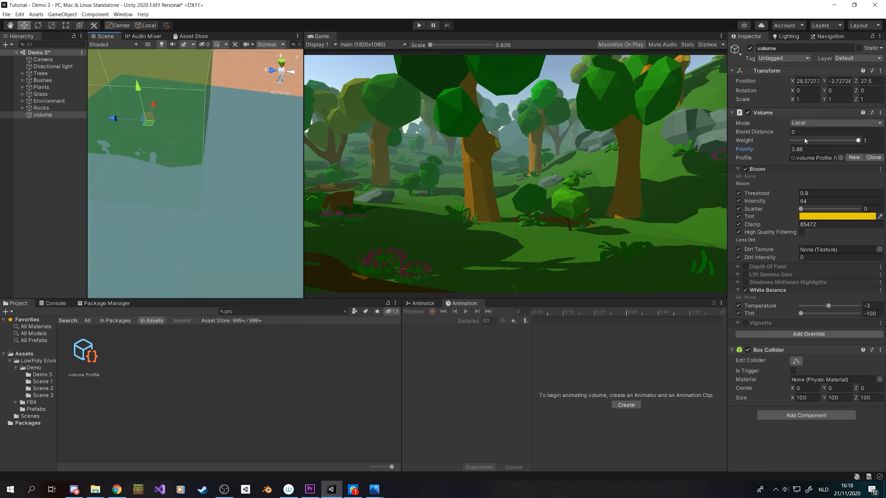
{"action": "left_click_drag", "start_coordinate": [781, 132], "coordinate": [89, 136]}
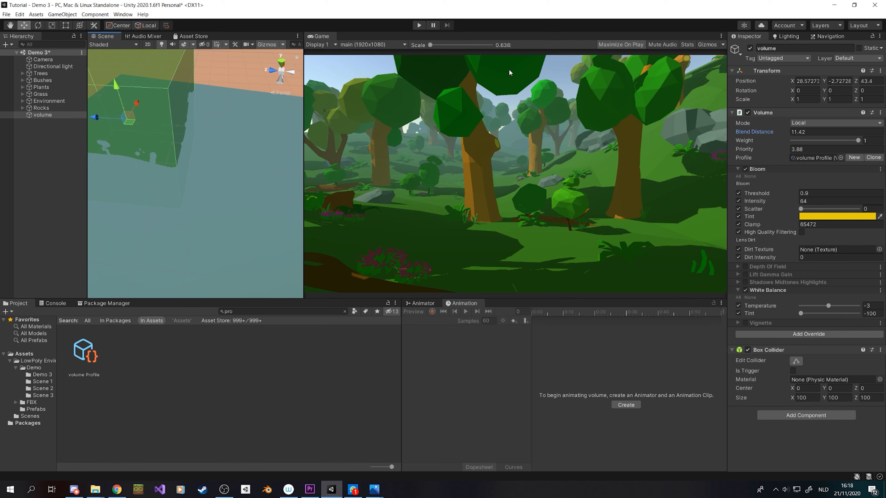
{"action": "left_click", "coordinate": [818, 123]}
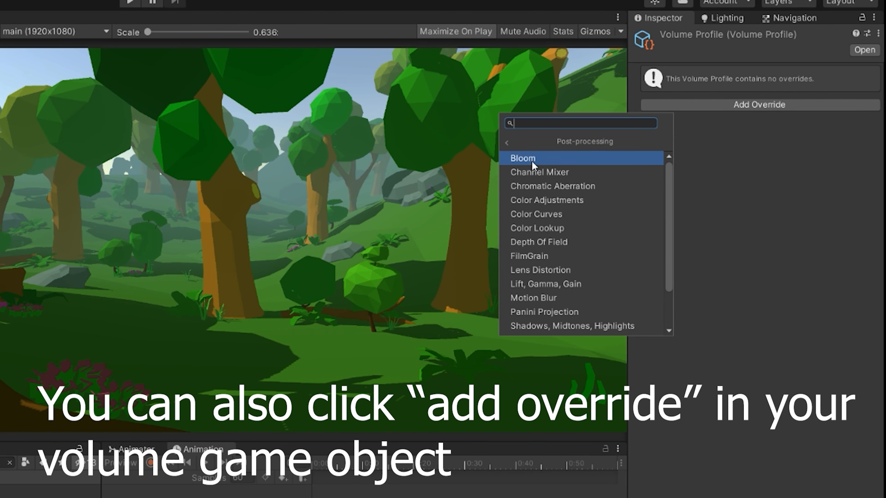
Add a Bloom override to the Volume Profile with all its properties enabled, and set its tint to a saturated orange.
{"action": "left_click", "coordinate": [533, 161]}
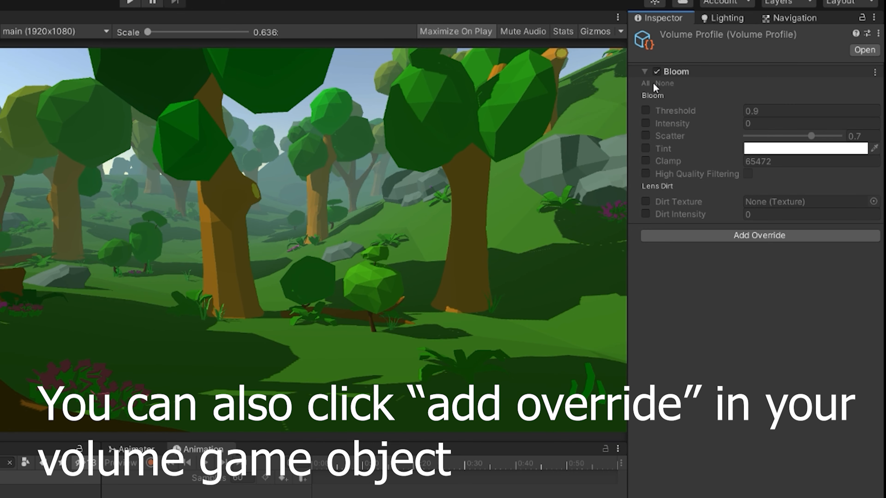
{"action": "left_click", "coordinate": [645, 83]}
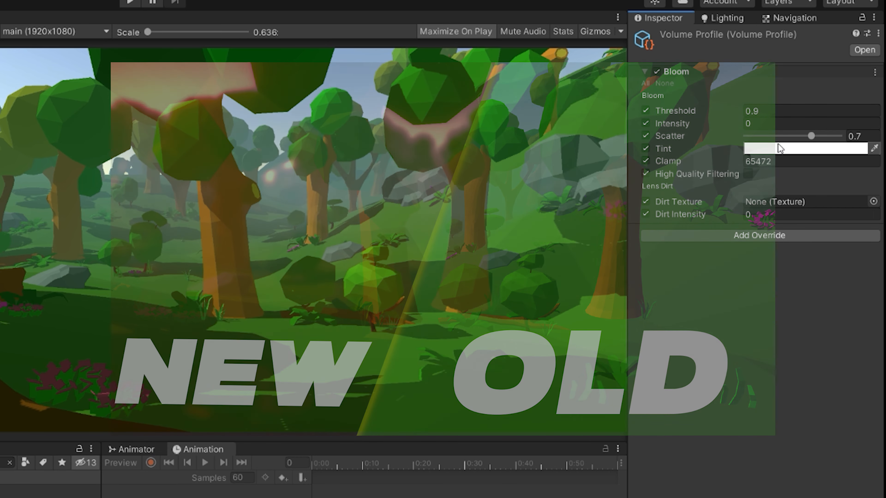
{"action": "left_click", "coordinate": [773, 148]}
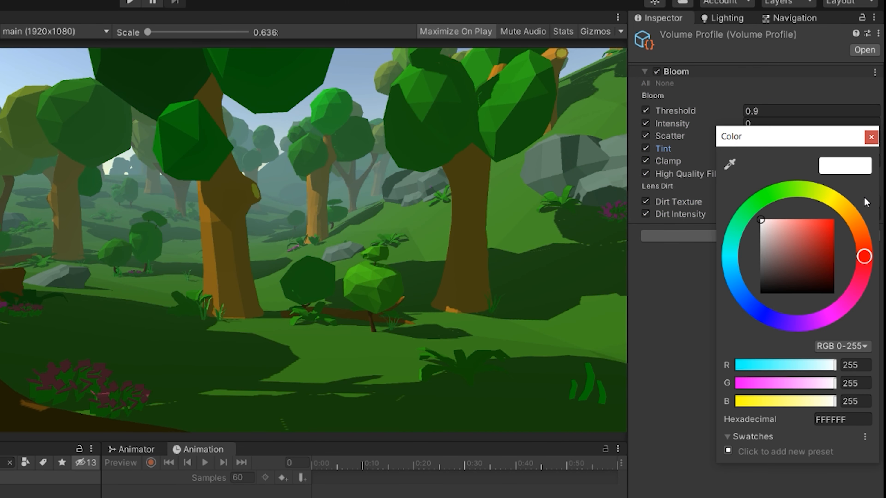
{"action": "mouse_move", "coordinate": [850, 216]}
{"action": "left_mouse_down"}
{"action": "mouse_move", "coordinate": [832, 211]}
{"action": "mouse_move", "coordinate": [853, 207]}
{"action": "left_mouse_up"}
{"action": "left_click_drag", "start_coordinate": [825, 234], "coordinate": [835, 219]}
{"action": "left_click", "coordinate": [873, 140]}
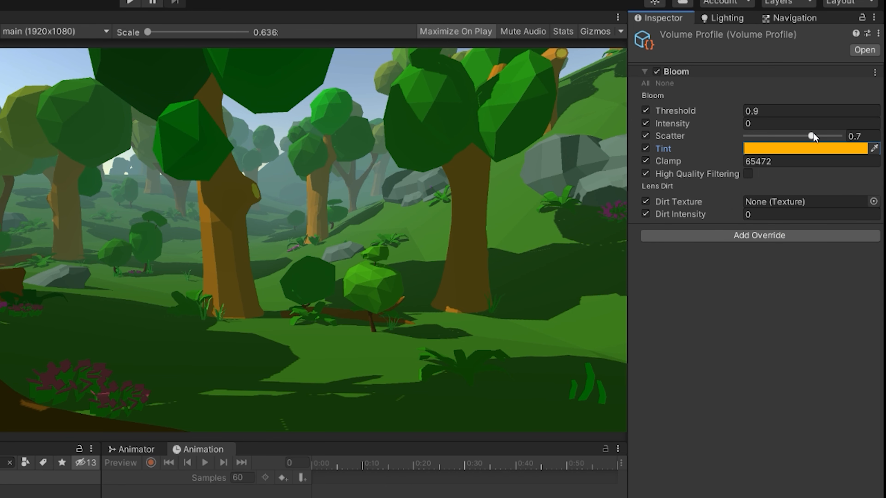
Raise the Bloom intensity to 10.83 and reduce its scatter to 0.425.
{"action": "left_click_drag", "start_coordinate": [686, 123], "coordinate": [853, 126]}
{"action": "type", "text": "9"}
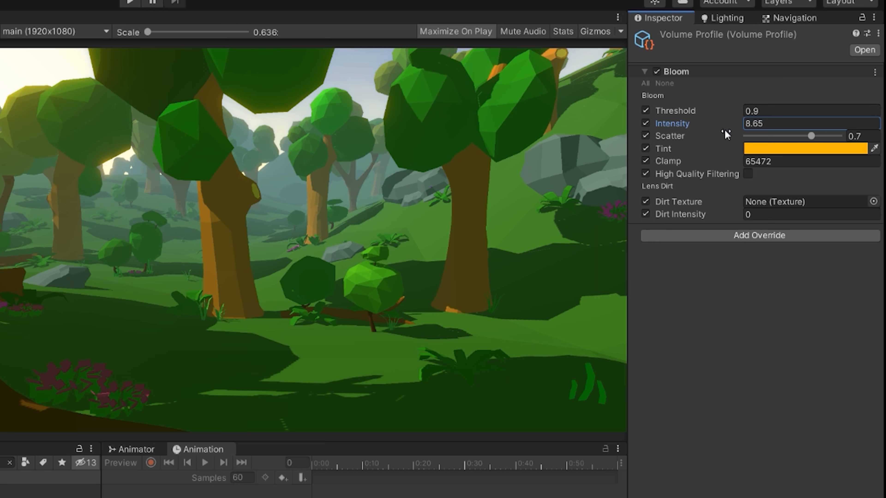
{"action": "left_click_drag", "start_coordinate": [690, 124], "coordinate": [712, 124]}
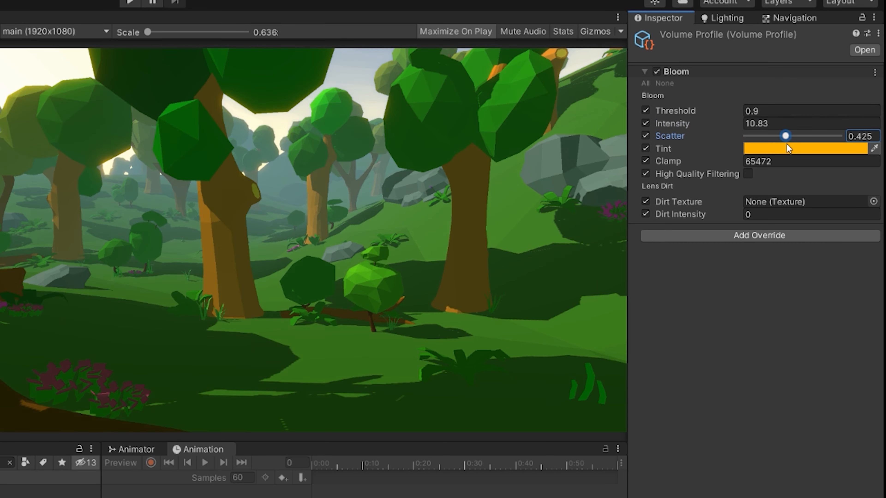
Change the Bloom tint to pinkish red and lower its scatter to 0.
{"action": "left_click", "coordinate": [788, 147]}
{"action": "left_click_drag", "start_coordinate": [847, 211], "coordinate": [859, 282]}
{"action": "left_click", "coordinate": [871, 137]}
{"action": "left_click_drag", "start_coordinate": [702, 137], "coordinate": [683, 131]}
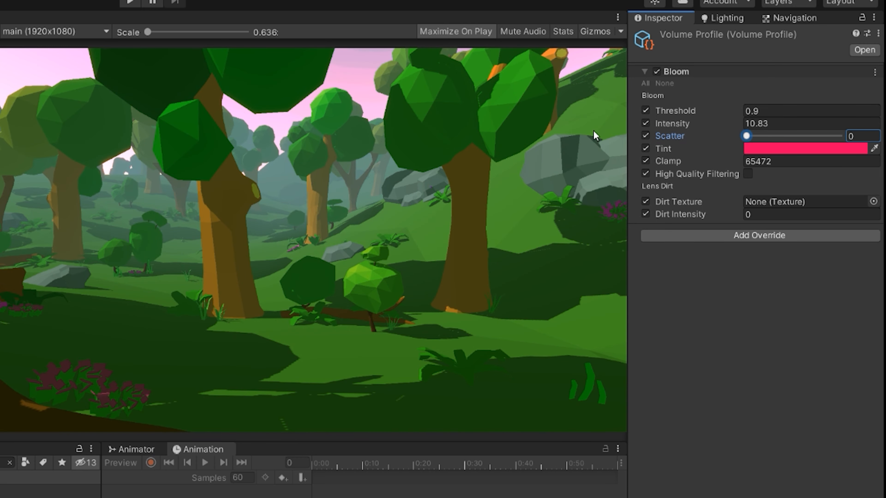
Set the Bloom scatter to 0.857 and its intensity to 8.63.
{"action": "left_click_drag", "start_coordinate": [746, 137], "coordinate": [826, 131]}
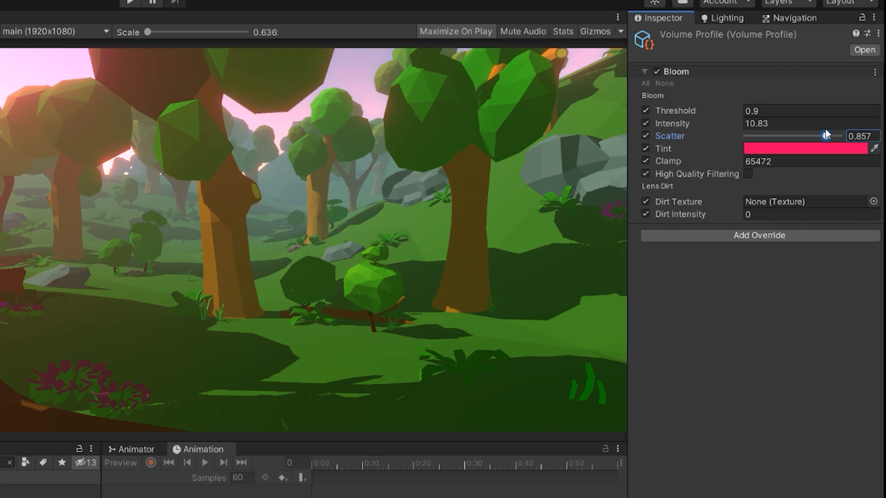
{"action": "left_click", "coordinate": [765, 122]}
{"action": "type", "text": "8.63"}
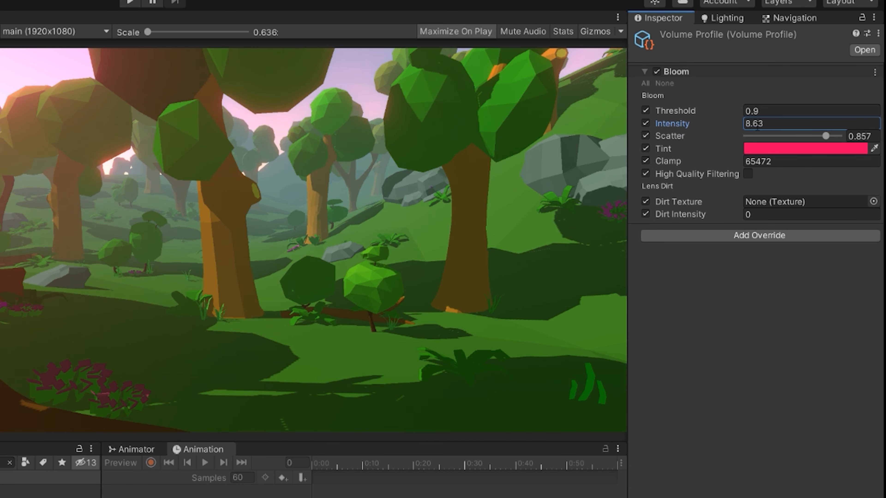
Change the Bloom tint to orange.
{"action": "left_click", "coordinate": [745, 147]}
{"action": "left_click_drag", "start_coordinate": [863, 241], "coordinate": [832, 232]}
{"action": "left_click", "coordinate": [668, 347]}
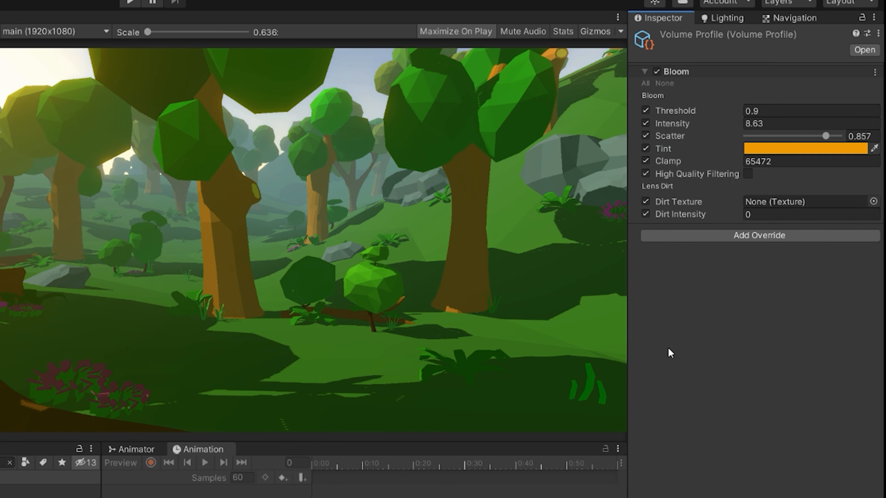
Add a Chromatic Aberration override to the Volume Profile with its intensity enabled and set to 0.698.
{"action": "left_click", "coordinate": [715, 236]}
{"action": "left_click", "coordinate": [726, 66]}
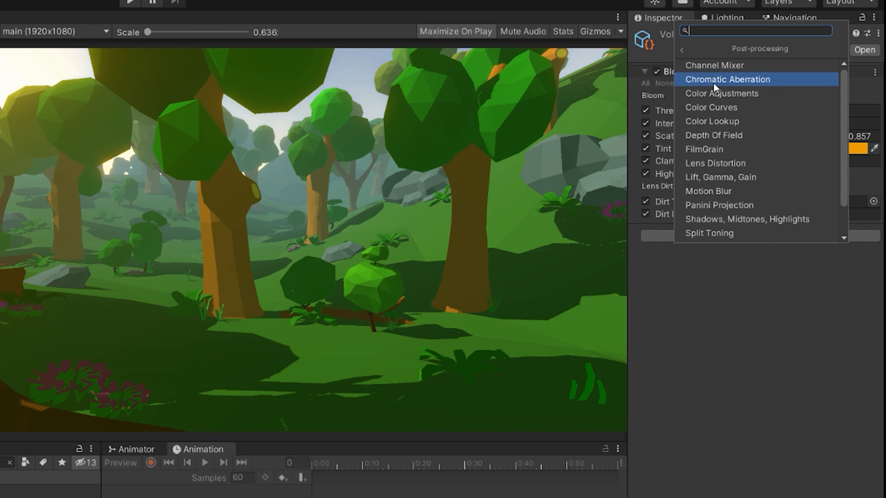
{"action": "left_click", "coordinate": [714, 80]}
{"action": "left_click_drag", "start_coordinate": [746, 255], "coordinate": [811, 245]}
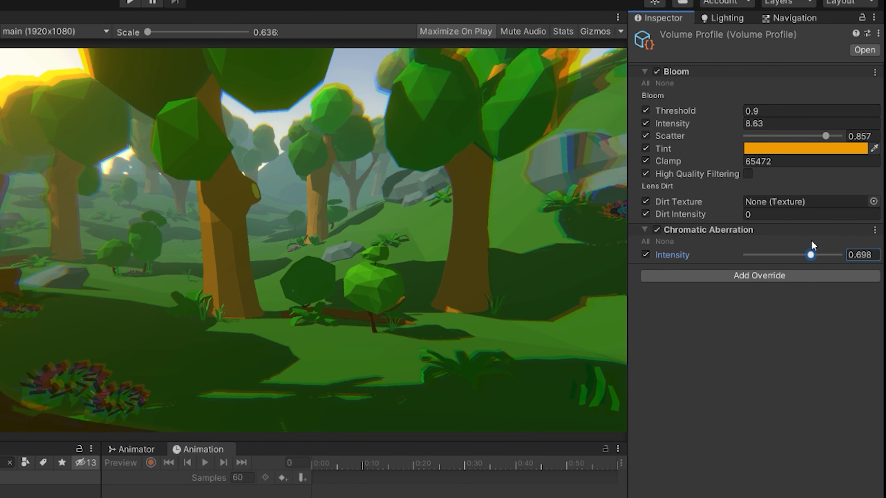
Add another post-processing override below Chromatic Aberration and remove it again.
{"action": "left_click", "coordinate": [742, 277]}
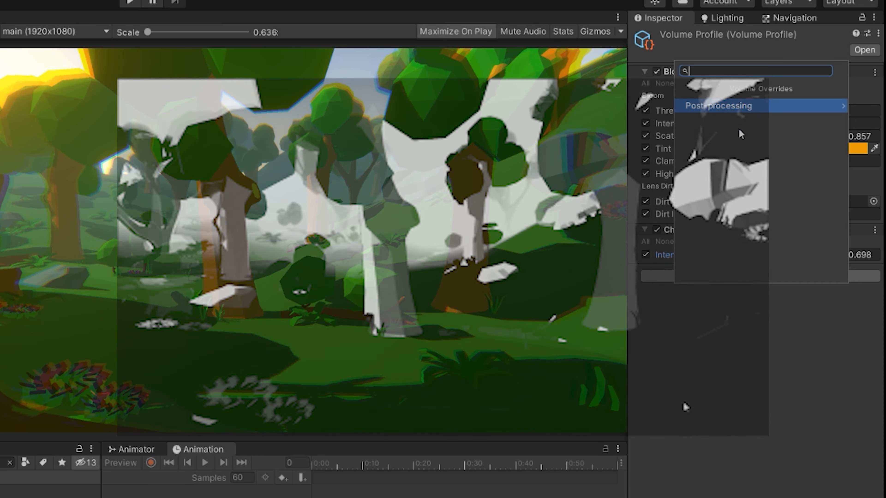
{"action": "key", "text": "Return"}
{"action": "key", "text": "Escape"}
{"action": "left_click", "coordinate": [875, 271]}
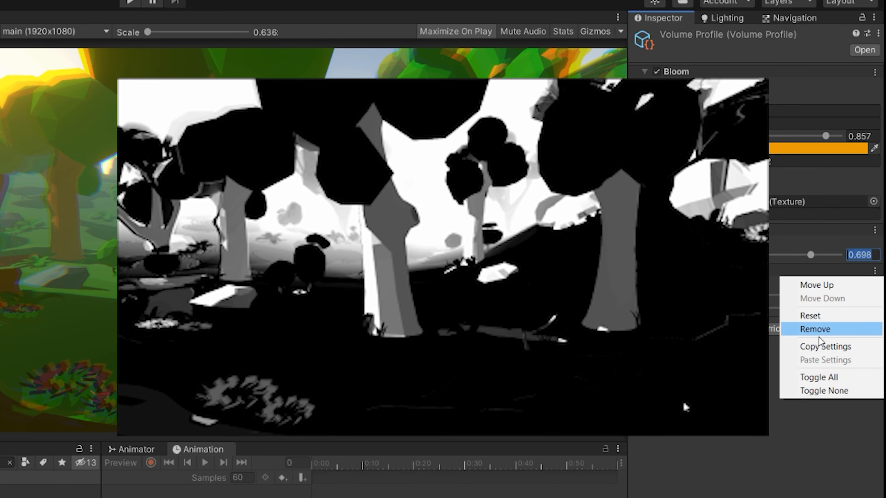
{"action": "left_click", "coordinate": [817, 329]}
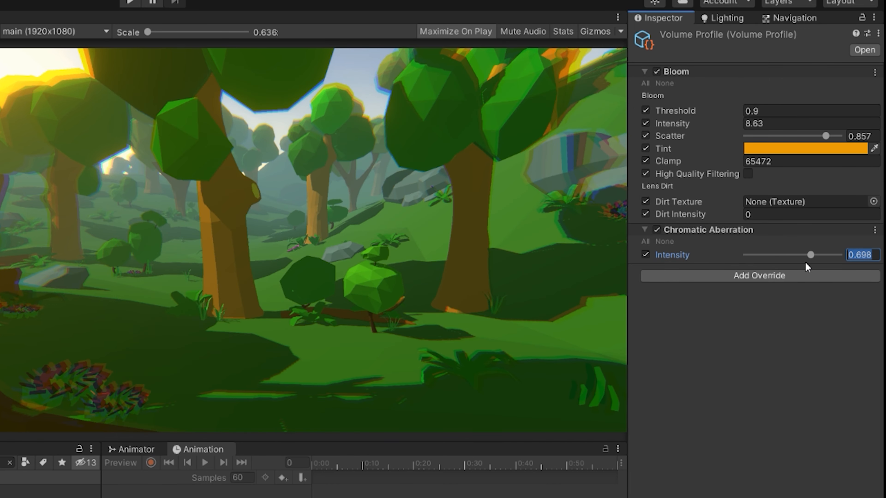
Lower the Chromatic Aberration intensity to 0.577 and remove that override from the Volume Profile.
{"action": "mouse_move", "coordinate": [810, 255]}
{"action": "left_mouse_down"}
{"action": "mouse_move", "coordinate": [834, 253]}
{"action": "mouse_move", "coordinate": [625, 255]}
{"action": "mouse_move", "coordinate": [815, 245]}
{"action": "mouse_move", "coordinate": [802, 246]}
{"action": "left_mouse_up"}
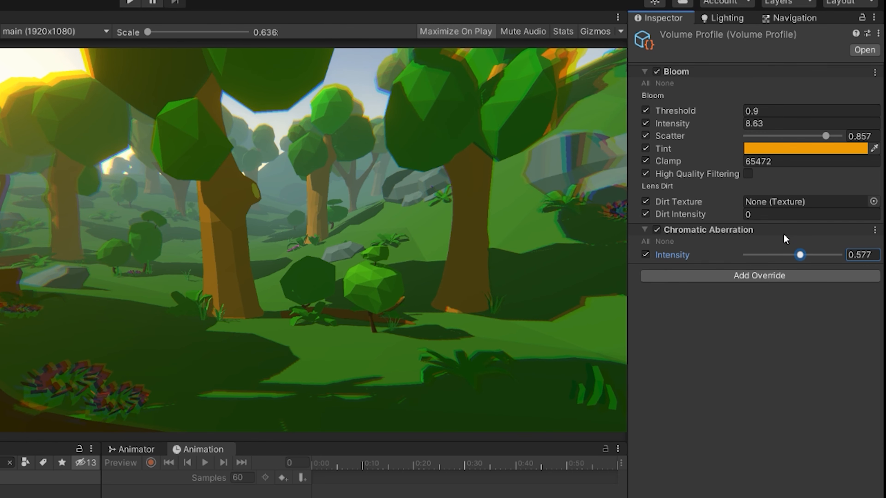
{"action": "left_click", "coordinate": [875, 230]}
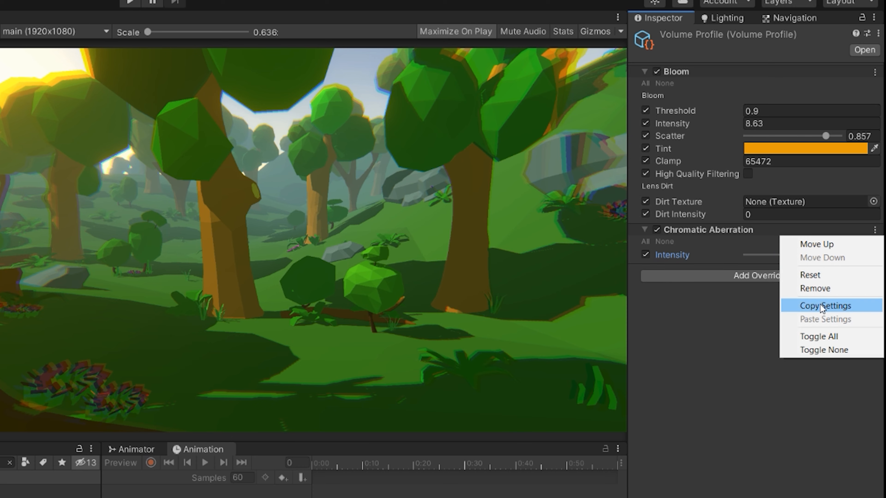
{"action": "left_click", "coordinate": [829, 289]}
Add a Color Adjustments override with all its properties enabled and set its saturation to -100.
{"action": "left_click", "coordinate": [710, 228]}
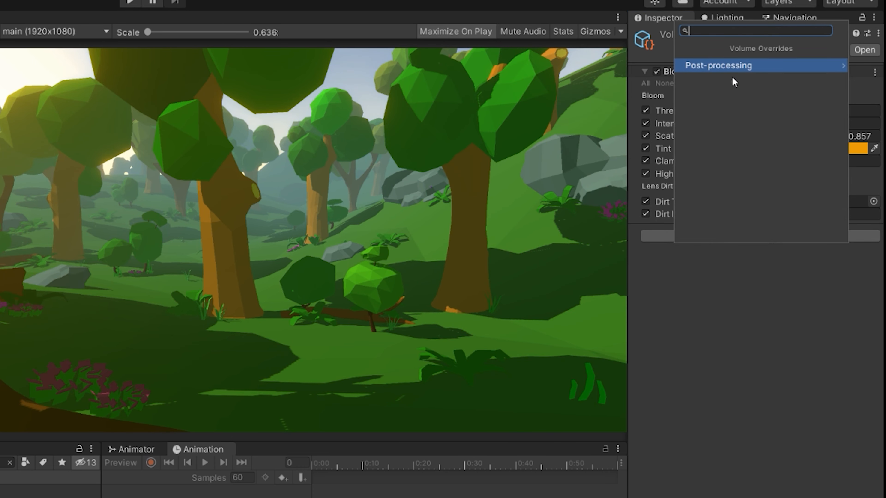
{"action": "left_click", "coordinate": [731, 68]}
{"action": "left_click", "coordinate": [717, 92]}
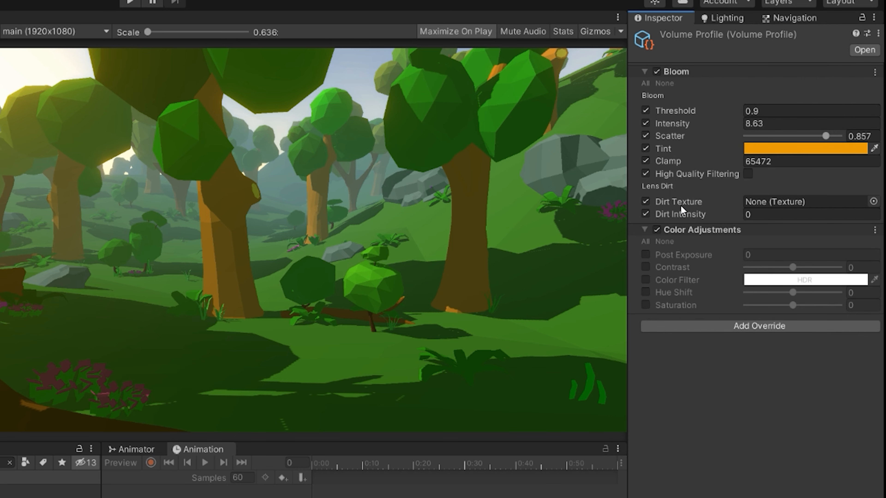
{"action": "left_click", "coordinate": [645, 241]}
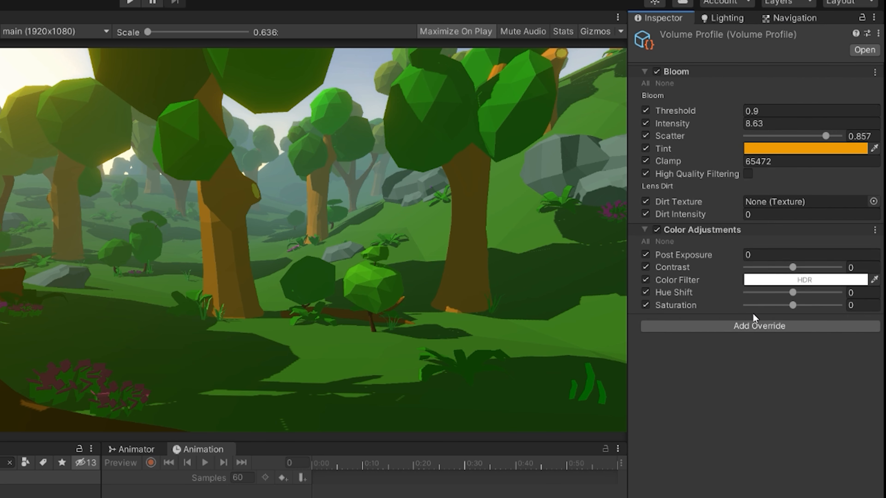
{"action": "left_click_drag", "start_coordinate": [793, 306], "coordinate": [680, 303]}
Add a Chromatic Aberration override below Color Adjustments, enable its intensity, try it at 1 and set it to 0.327.
{"action": "left_click", "coordinate": [742, 322]}
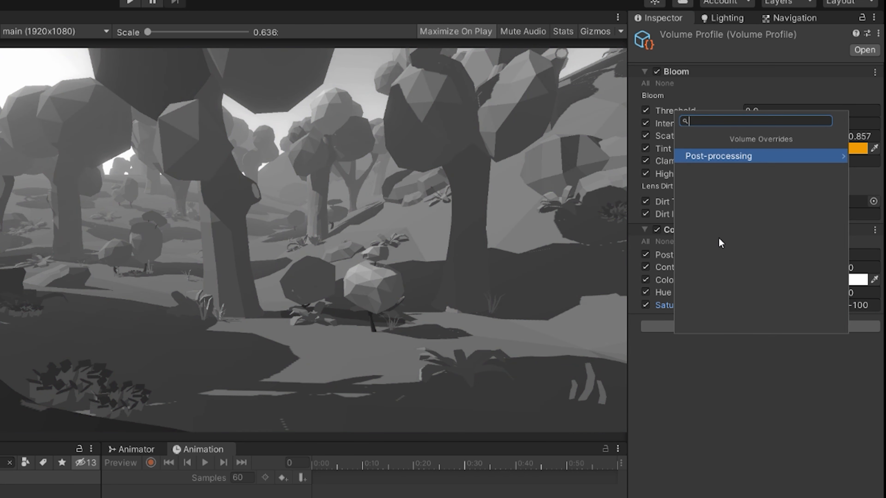
{"action": "left_click", "coordinate": [734, 153]}
{"action": "left_click", "coordinate": [736, 170]}
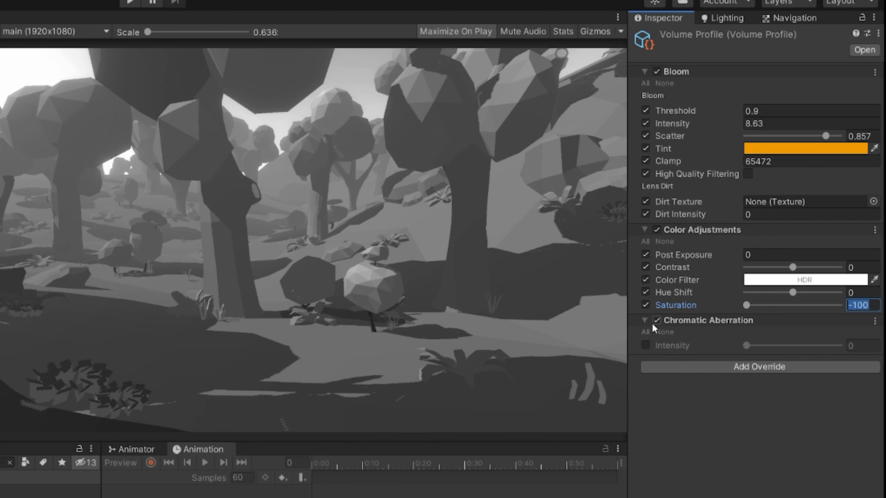
{"action": "left_click", "coordinate": [646, 333]}
{"action": "left_click_drag", "start_coordinate": [749, 345], "coordinate": [841, 340]}
{"action": "left_click", "coordinate": [316, 246]}
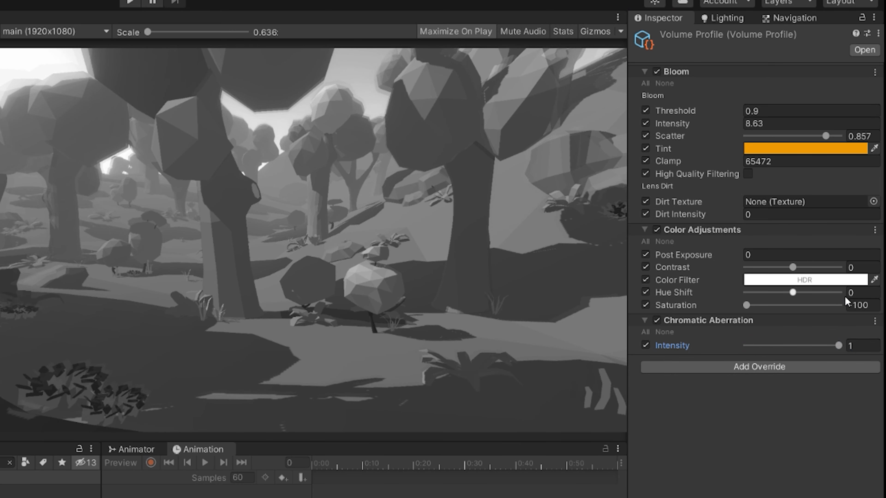
{"action": "left_click_drag", "start_coordinate": [839, 344], "coordinate": [777, 351]}
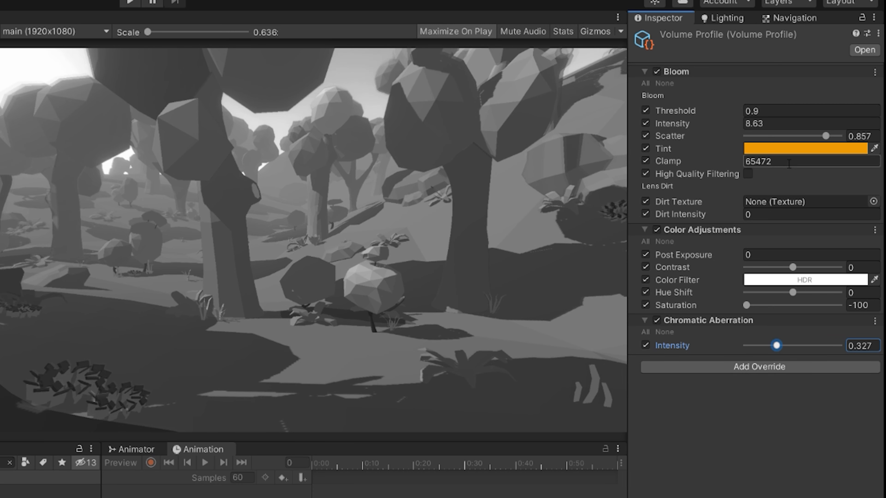
Try a muted brown tint (917B51) for the Bloom override.
{"action": "left_click", "coordinate": [802, 149]}
{"action": "left_click_drag", "start_coordinate": [834, 294], "coordinate": [796, 260]}
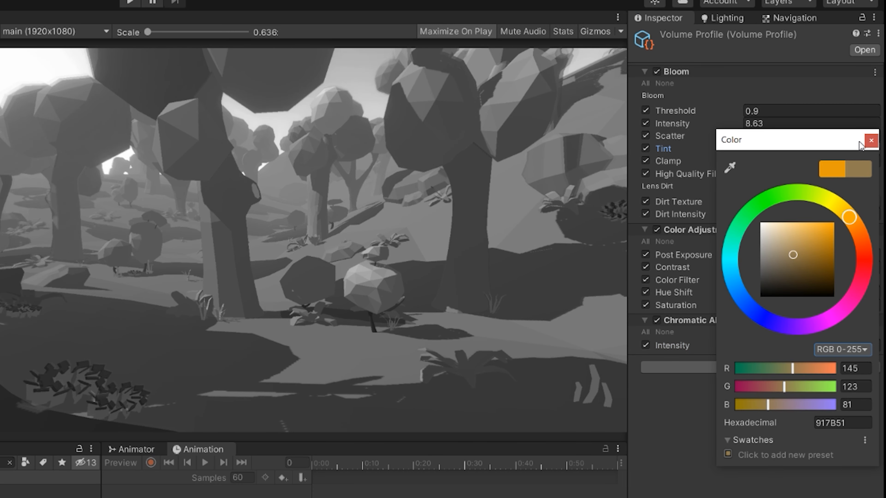
{"action": "left_click", "coordinate": [871, 140]}
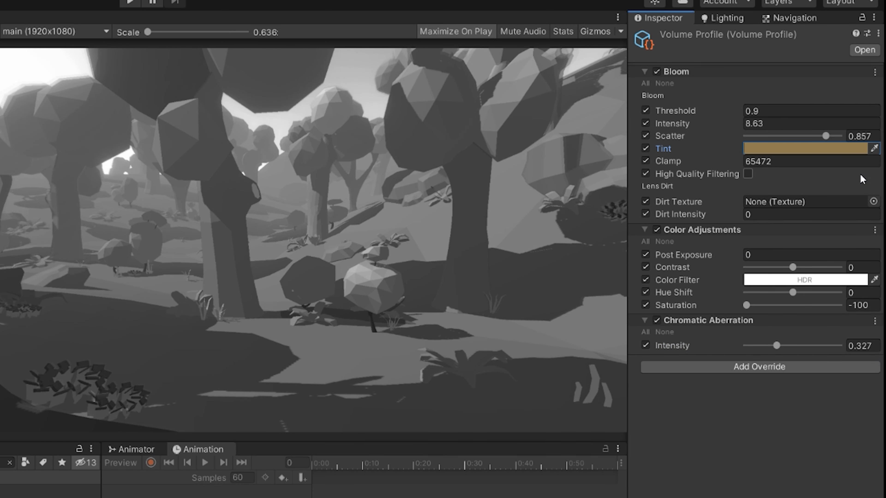
Remove the Chromatic Aberration override and set the Color Adjustments saturation to 0.
{"action": "left_click", "coordinate": [875, 320]}
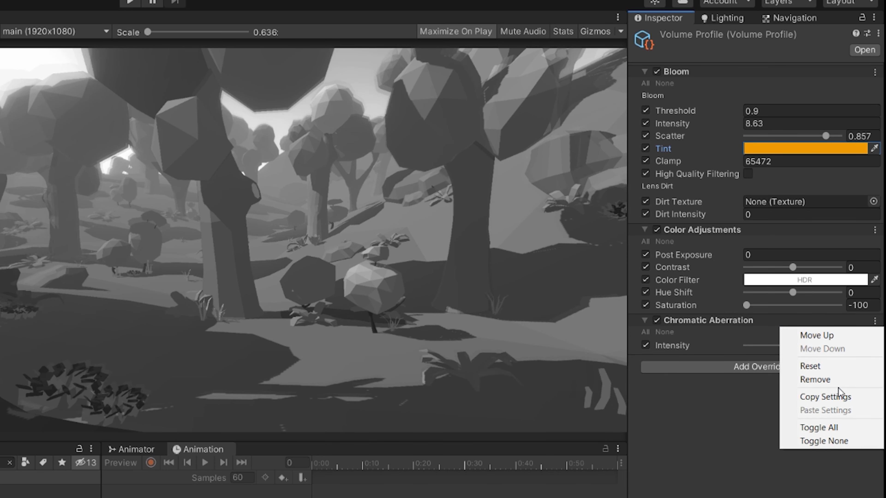
{"action": "left_click", "coordinate": [843, 378]}
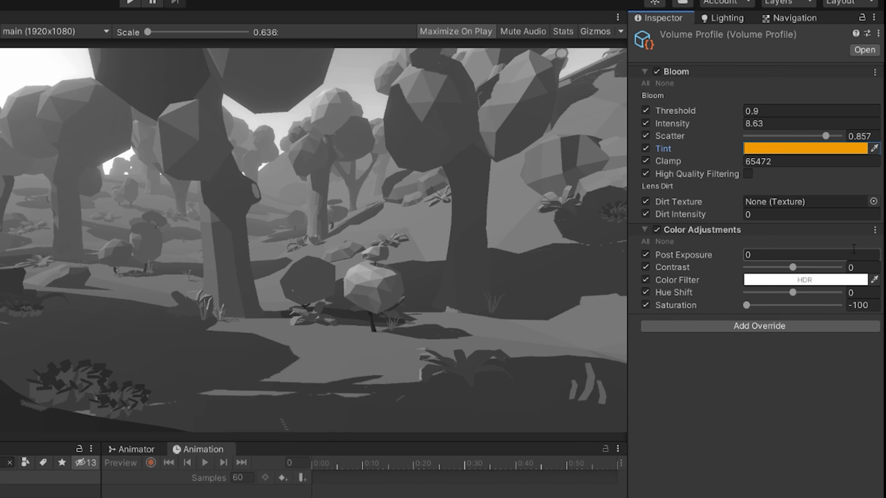
{"action": "left_click_drag", "start_coordinate": [770, 294], "coordinate": [809, 292]}
{"action": "left_click", "coordinate": [867, 290]}
{"action": "type", "text": "0"}
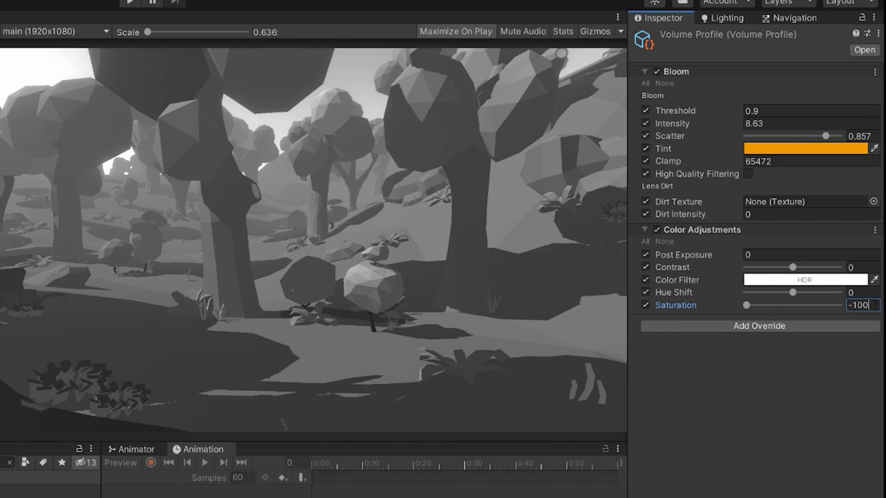
{"action": "left_click", "coordinate": [864, 305]}
{"action": "type", "text": "0"}
{"action": "left_click", "coordinate": [788, 423]}
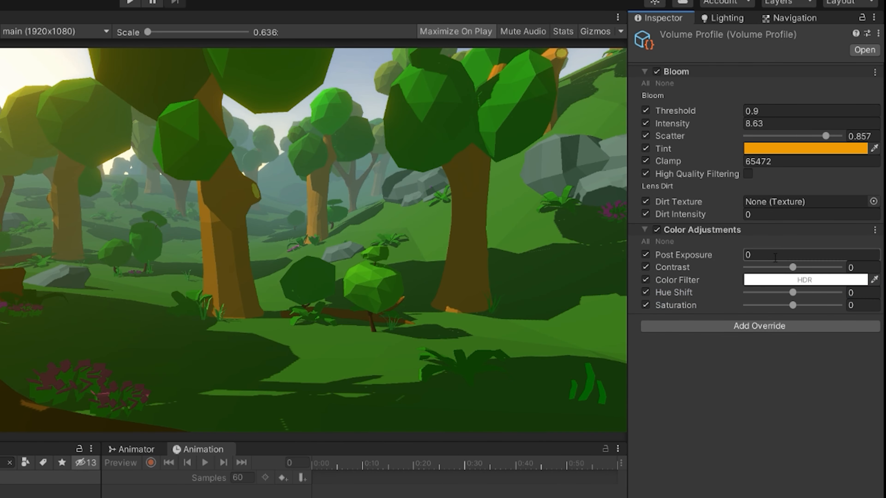
Lower the Color Adjustments post exposure to -3.36 and set the color filter to a saturated yellow.
{"action": "left_click_drag", "start_coordinate": [734, 256], "coordinate": [715, 249]}
{"action": "left_click", "coordinate": [755, 280]}
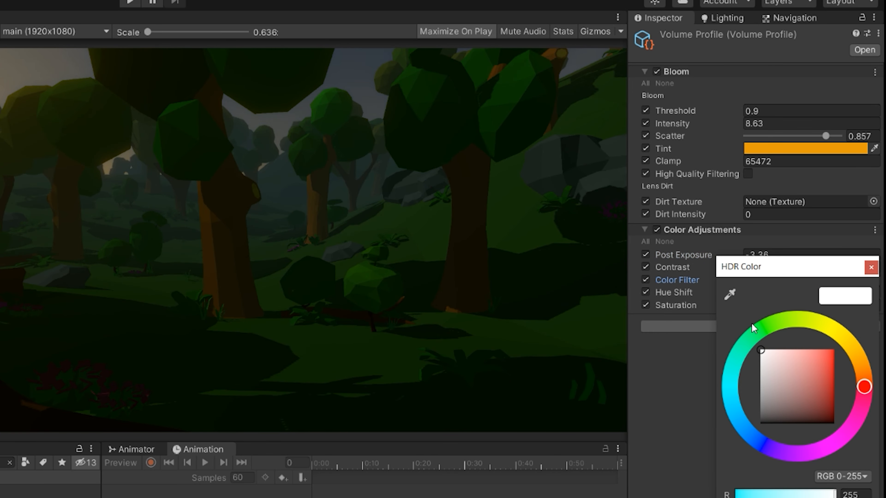
{"action": "left_click", "coordinate": [844, 337]}
{"action": "mouse_move", "coordinate": [812, 360]}
{"action": "left_mouse_down"}
{"action": "mouse_move", "coordinate": [848, 339]}
{"action": "mouse_move", "coordinate": [861, 371]}
{"action": "left_mouse_up"}
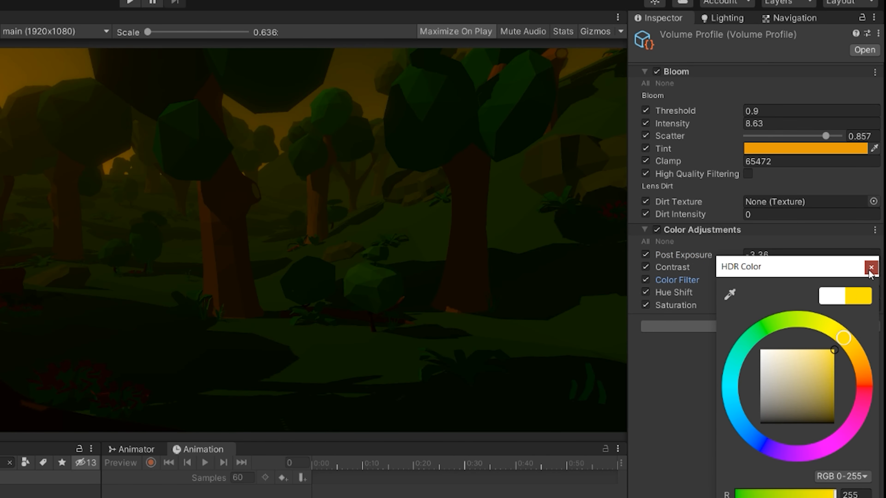
{"action": "left_click", "coordinate": [871, 267]}
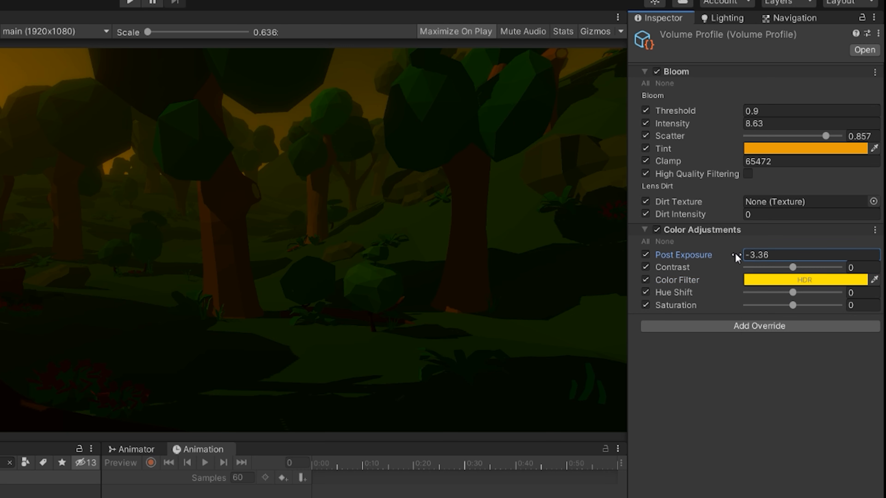
Raise the post exposure to 1.53, then try the contrast at 100 and set it back to 0.
{"action": "left_click_drag", "start_coordinate": [734, 255], "coordinate": [840, 240]}
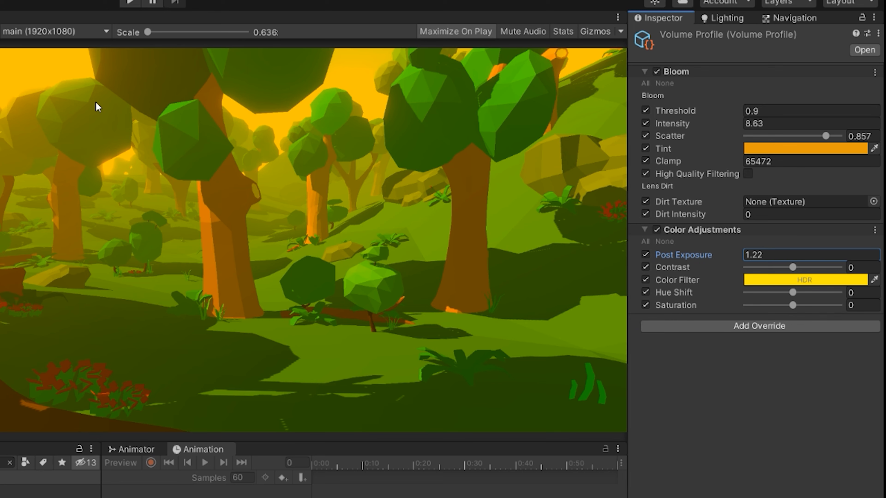
{"action": "mouse_move", "coordinate": [737, 255]}
{"action": "left_mouse_down"}
{"action": "mouse_move", "coordinate": [832, 236]}
{"action": "mouse_move", "coordinate": [745, 244]}
{"action": "left_mouse_up"}
{"action": "left_click_drag", "start_coordinate": [794, 268], "coordinate": [851, 266]}
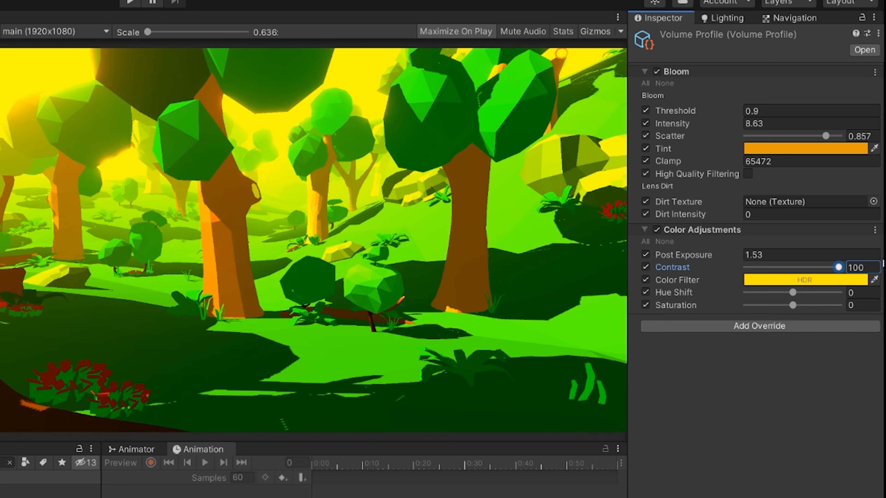
{"action": "left_click", "coordinate": [863, 267]}
{"action": "type", "text": "0"}
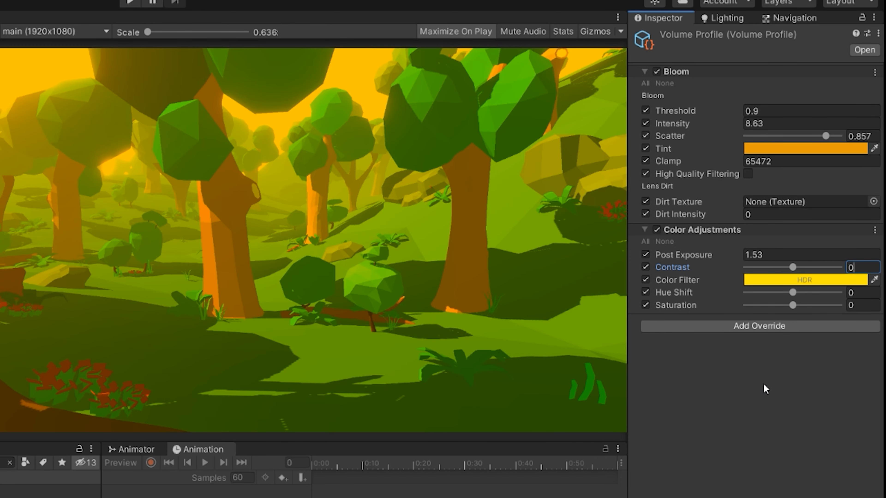
{"action": "left_click", "coordinate": [765, 387]}
Raise the post exposure to 1.72 and remove the Color Adjustments override from the Volume Profile.
{"action": "mouse_move", "coordinate": [736, 255]}
{"action": "left_mouse_down"}
{"action": "mouse_move", "coordinate": [704, 251]}
{"action": "mouse_move", "coordinate": [746, 252]}
{"action": "mouse_move", "coordinate": [737, 252]}
{"action": "left_mouse_up"}
{"action": "left_click", "coordinate": [875, 229]}
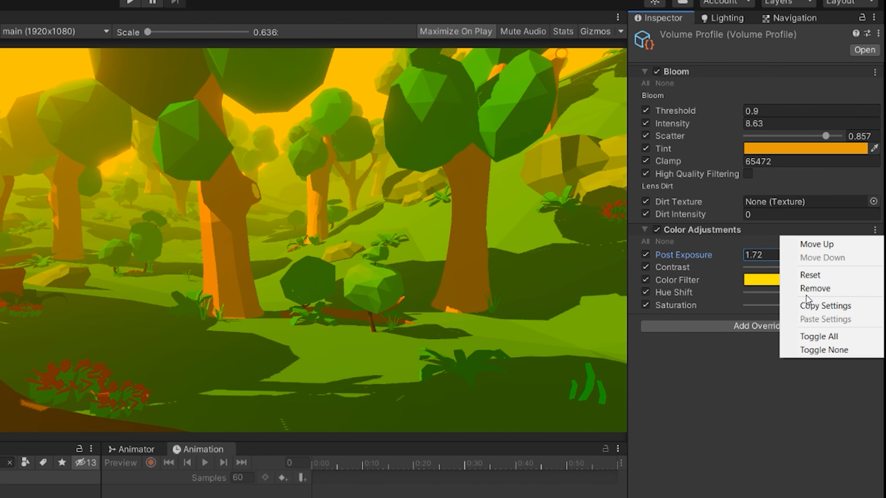
{"action": "left_click", "coordinate": [814, 288]}
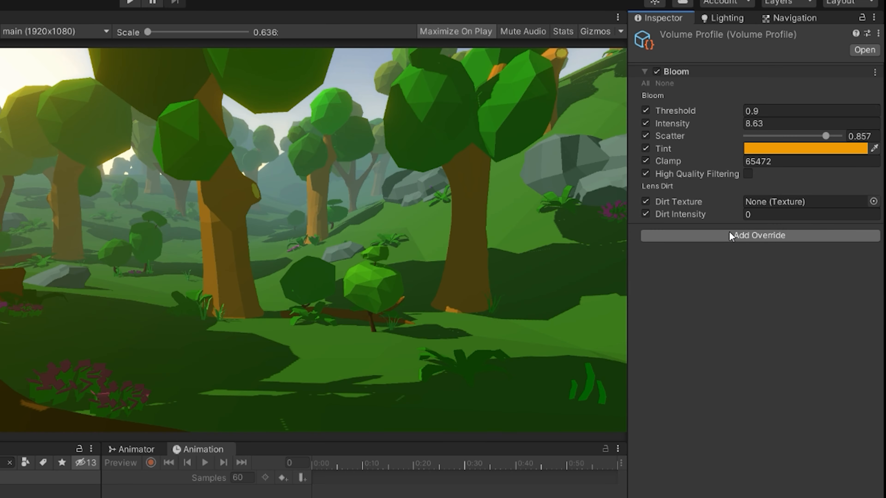
Add a Color Curves override below Bloom and enable overriding for its Blue curve.
{"action": "left_click", "coordinate": [746, 227]}
{"action": "left_click", "coordinate": [730, 64]}
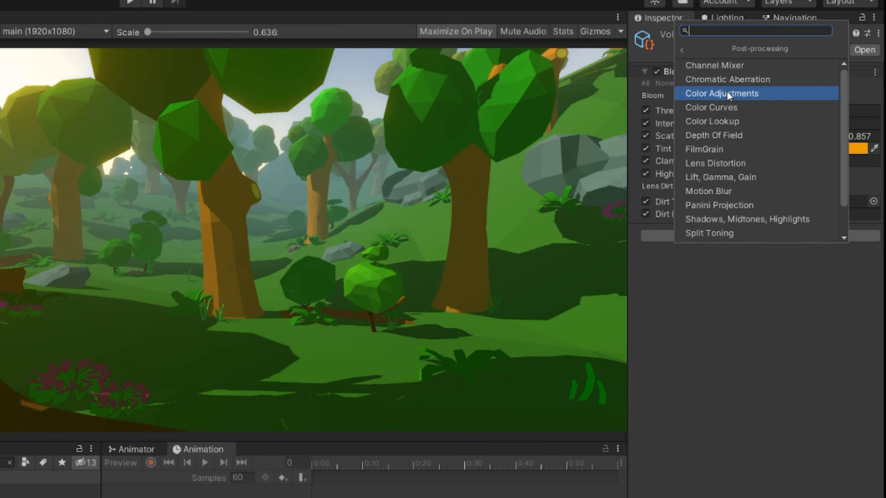
{"action": "left_click", "coordinate": [730, 107]}
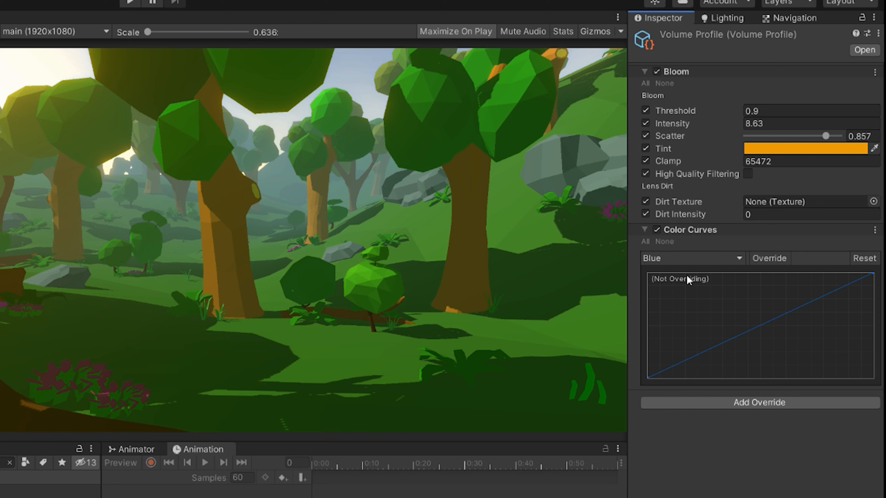
{"action": "left_click", "coordinate": [770, 259]}
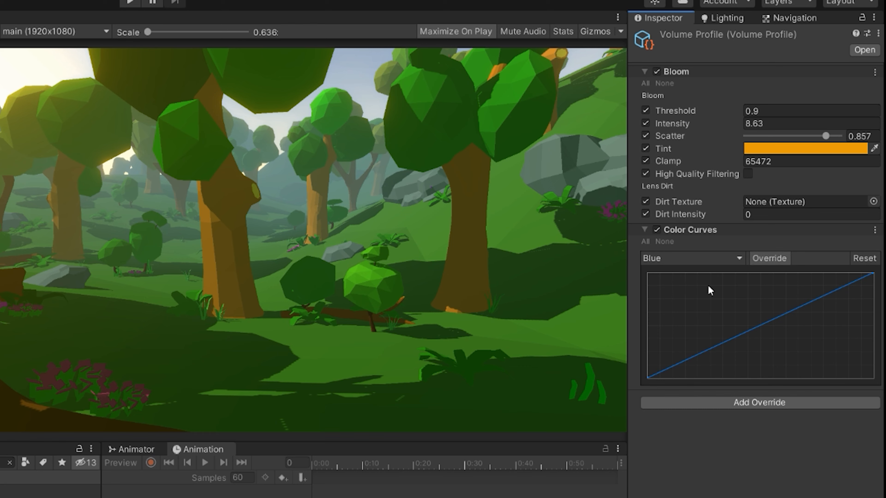
Show the Hue Vs Hue curve of Color Curves and toggle its override off and on.
{"action": "left_click", "coordinate": [686, 257]}
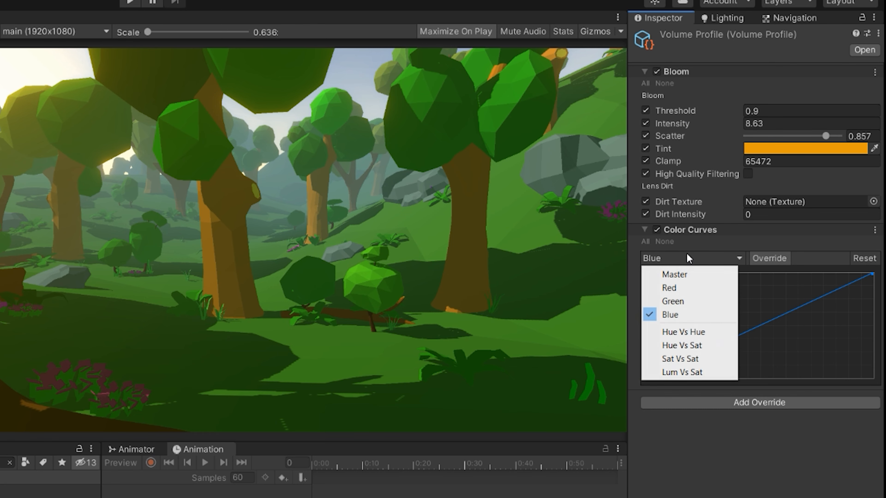
{"action": "left_click", "coordinate": [697, 330]}
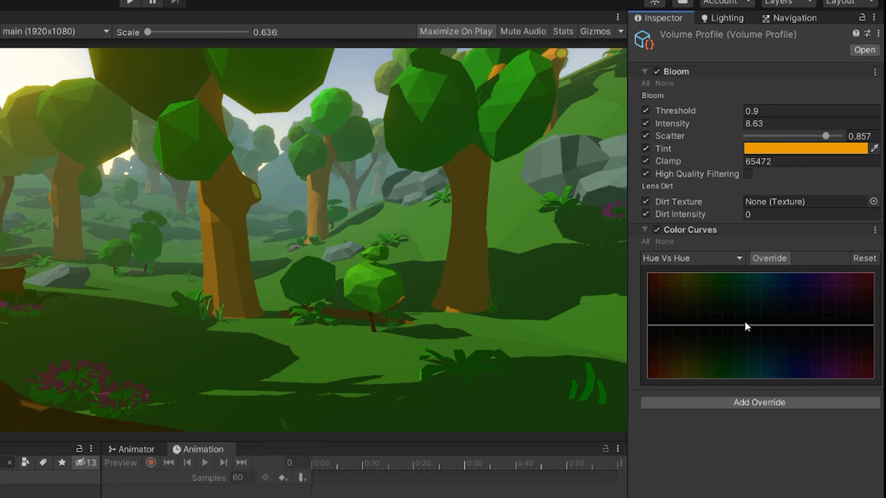
{"action": "left_click", "coordinate": [779, 258]}
{"action": "left_click", "coordinate": [785, 257]}
Show the Green color curve and move its upper end point to about 0.437, 0.587.
{"action": "left_click", "coordinate": [676, 258]}
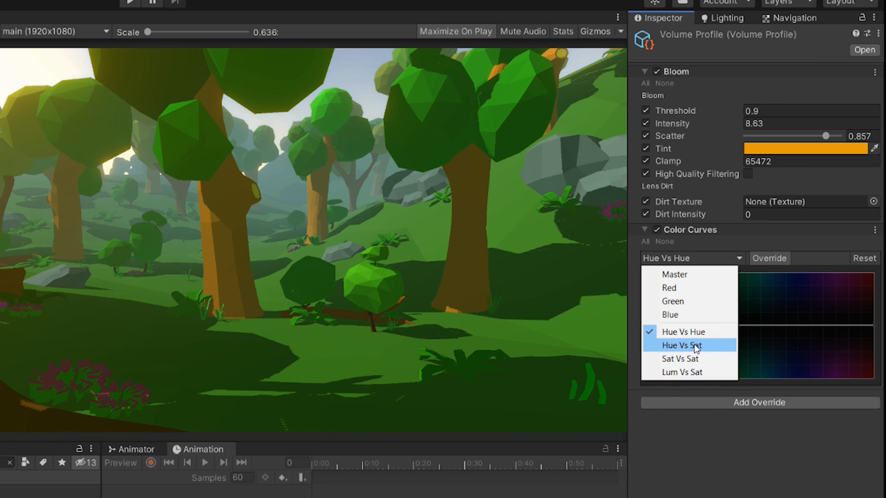
{"action": "left_click", "coordinate": [679, 299]}
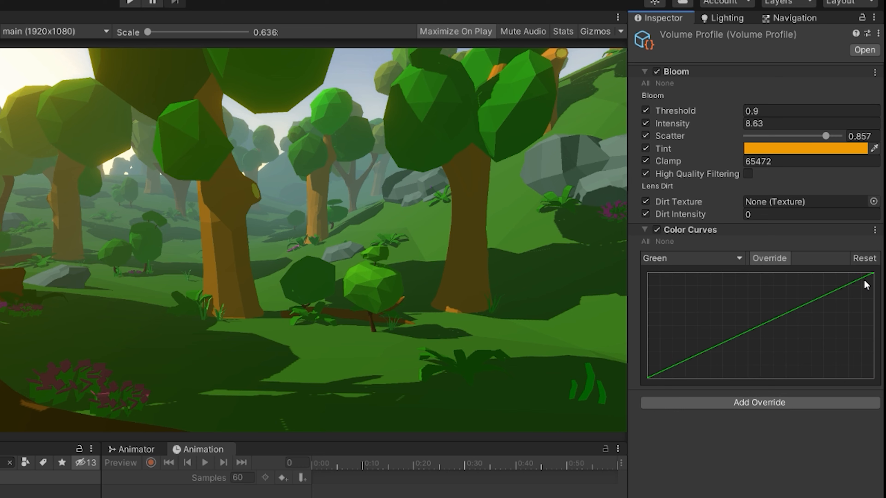
{"action": "left_click_drag", "start_coordinate": [872, 275], "coordinate": [746, 316]}
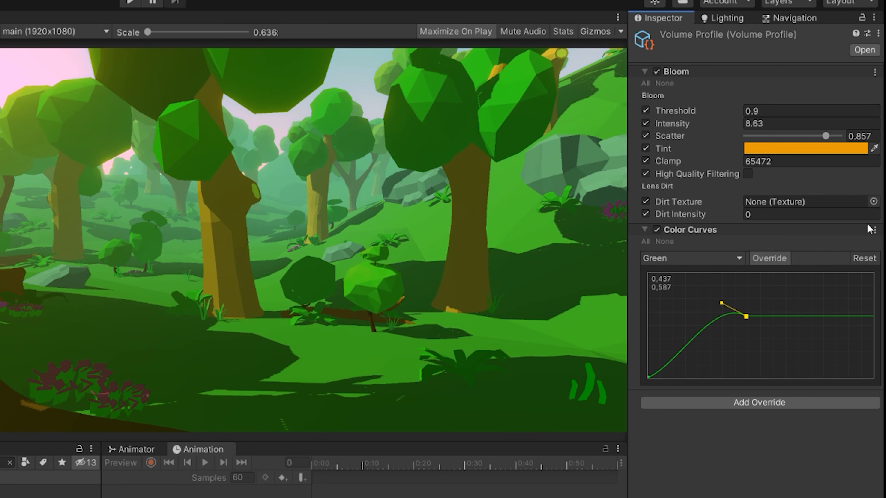
Move the Red color curve's upper end point to about 0.523, 0.507 and remove the Color Curves override.
{"action": "left_click", "coordinate": [696, 258]}
{"action": "left_click", "coordinate": [675, 287]}
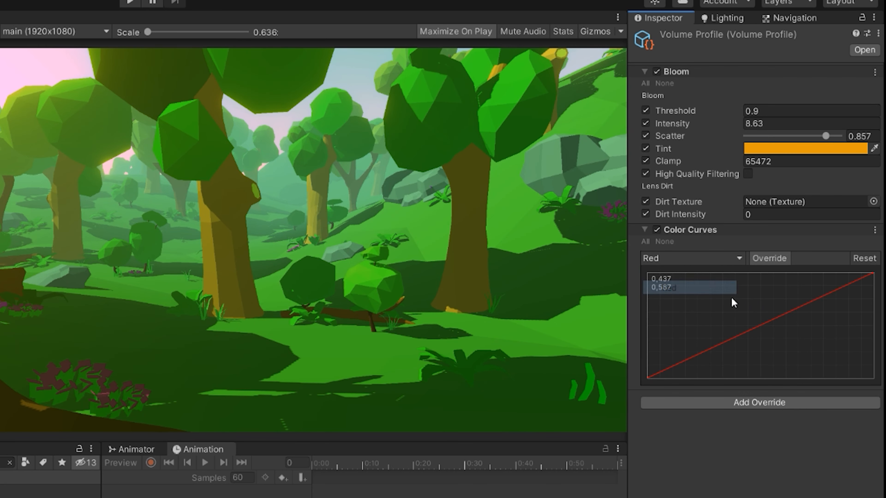
{"action": "left_click_drag", "start_coordinate": [873, 274], "coordinate": [736, 305]}
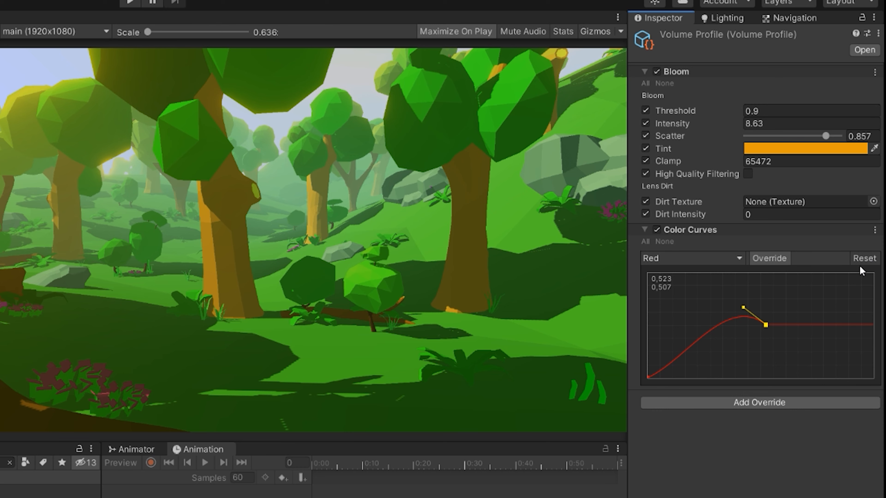
{"action": "left_click", "coordinate": [875, 230]}
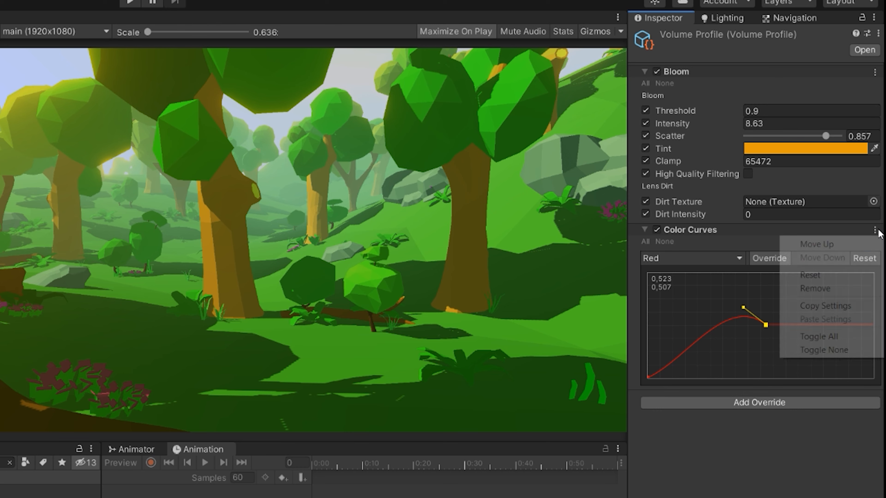
{"action": "left_click", "coordinate": [836, 294]}
Add a Color Lookup override below Bloom and enable its Lookup Texture and Contribution properties.
{"action": "left_click", "coordinate": [694, 235]}
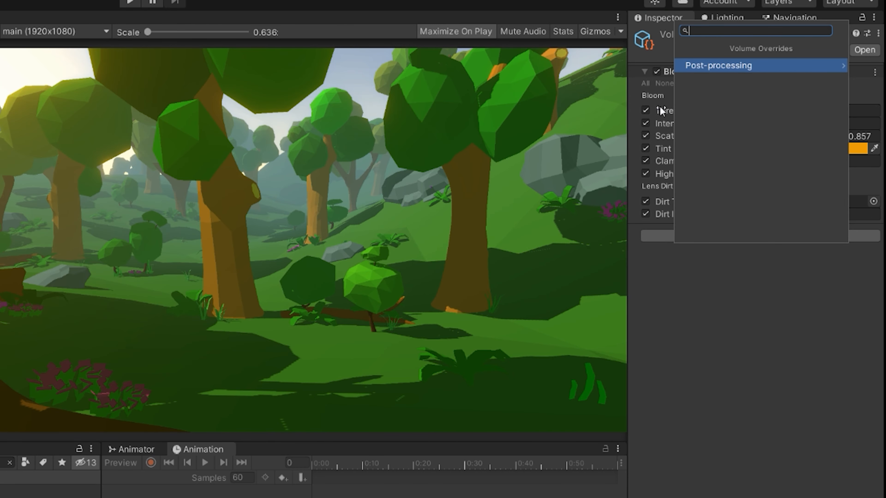
{"action": "left_click", "coordinate": [727, 66]}
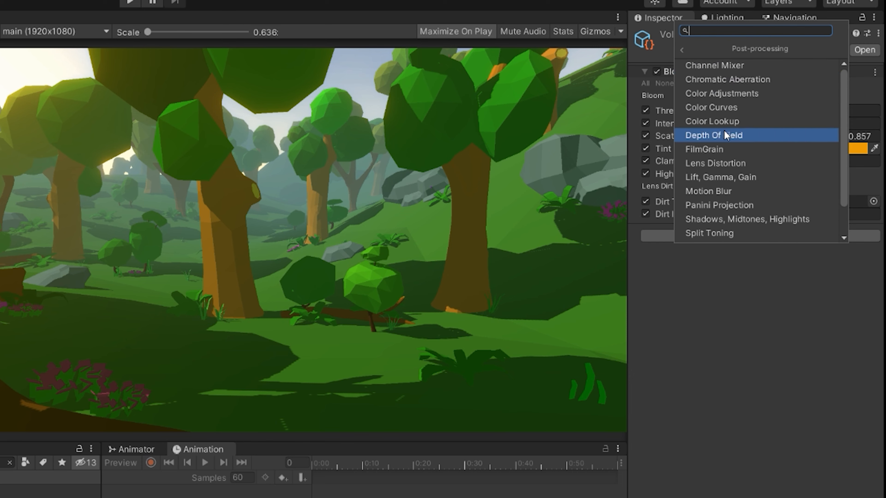
{"action": "left_click", "coordinate": [727, 121]}
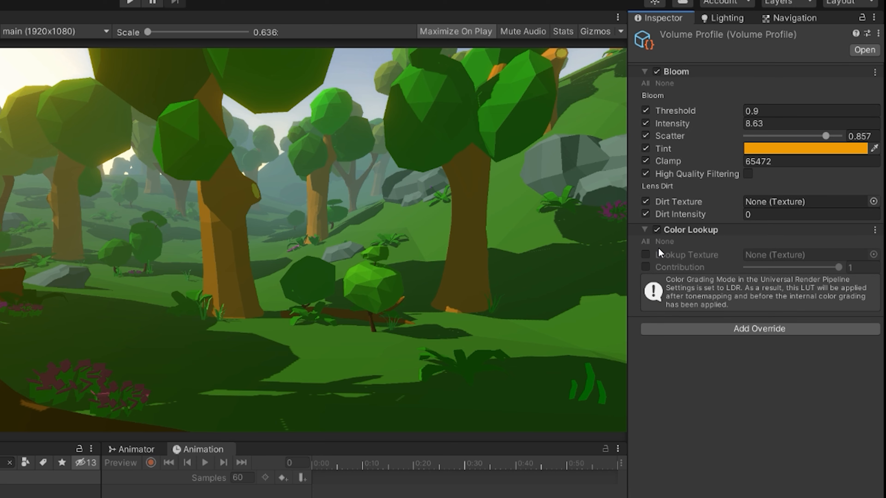
{"action": "left_click", "coordinate": [646, 255]}
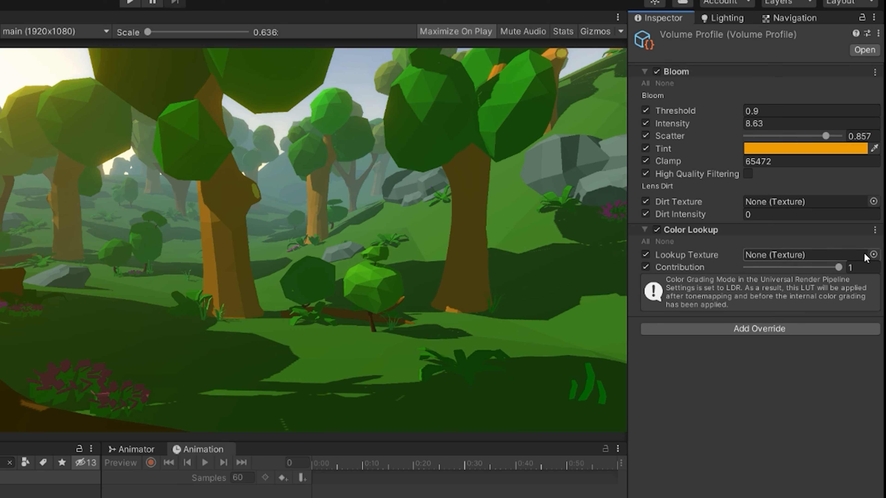
Try Default-Particle as the lookup texture with varied contribution, then remove the Color Lookup override.
{"action": "left_click", "coordinate": [874, 254]}
{"action": "double_click", "coordinate": [460, 321]}
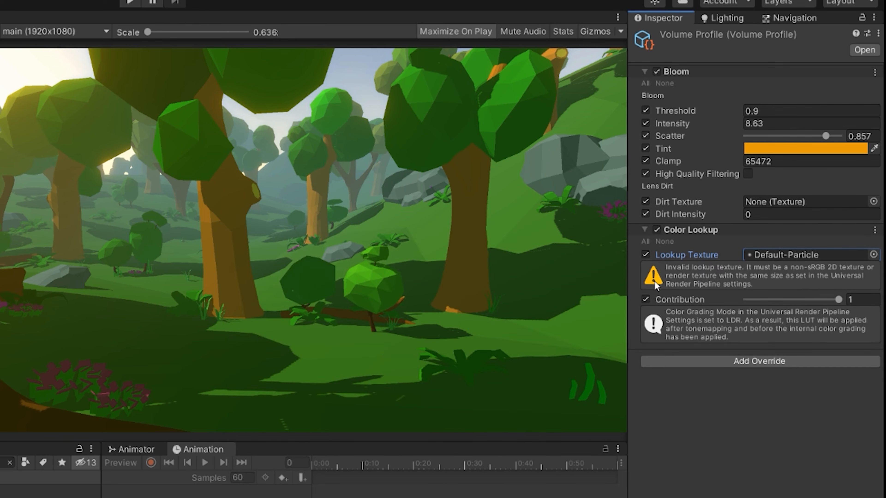
{"action": "left_click_drag", "start_coordinate": [839, 299], "coordinate": [830, 306]}
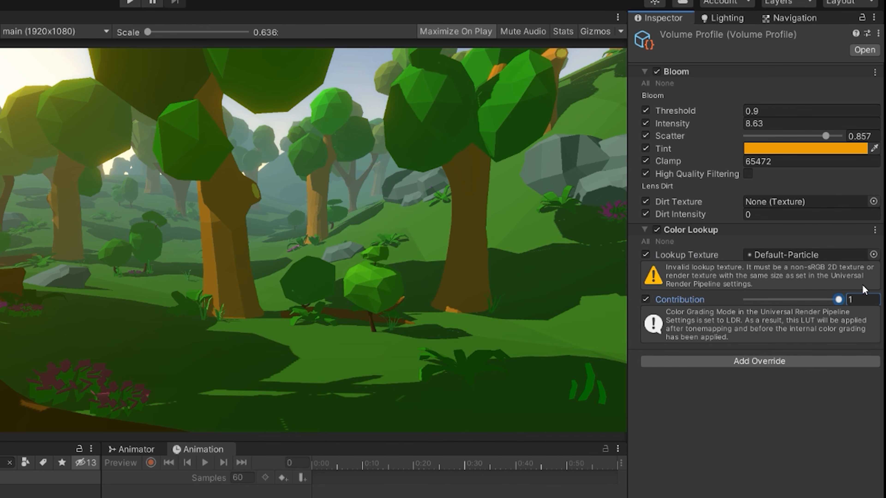
{"action": "left_click", "coordinate": [875, 230]}
{"action": "left_click", "coordinate": [828, 289]}
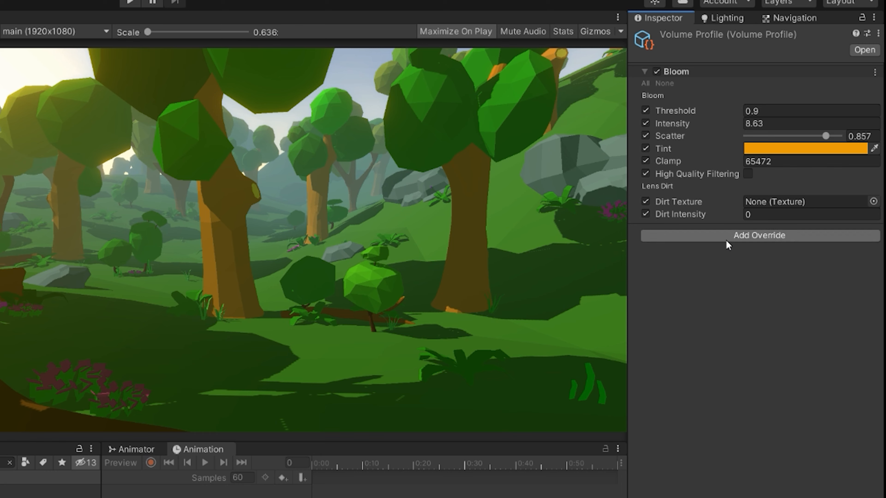
Add a Depth Of Field post-processing override below Bloom in the Volume Profile.
{"action": "left_click", "coordinate": [743, 234]}
{"action": "left_click", "coordinate": [720, 240]}
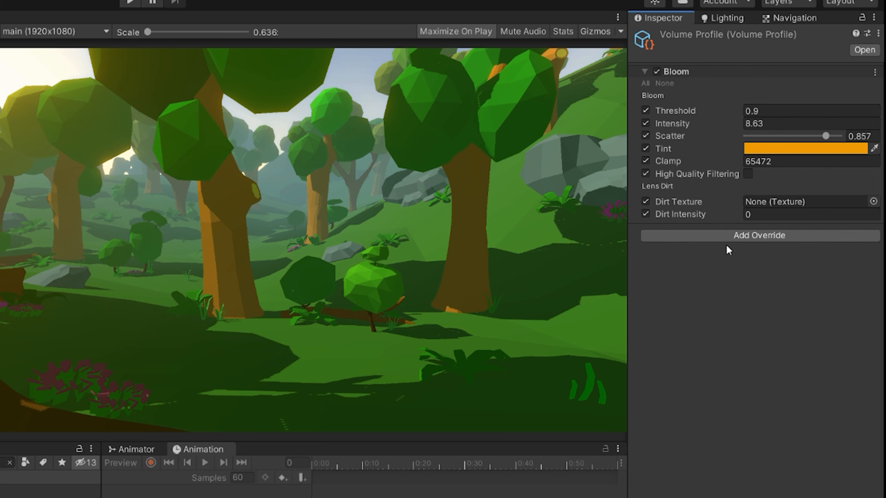
{"action": "left_click", "coordinate": [743, 233]}
{"action": "left_click", "coordinate": [745, 66]}
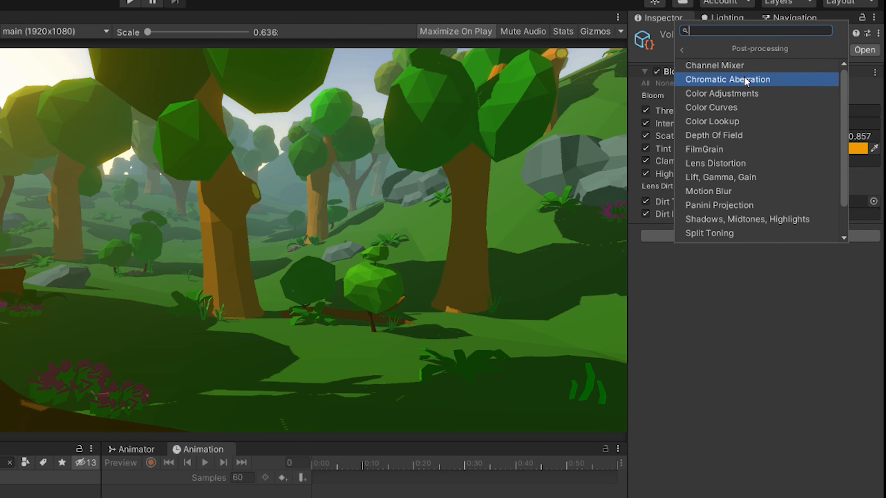
{"action": "left_click", "coordinate": [740, 133]}
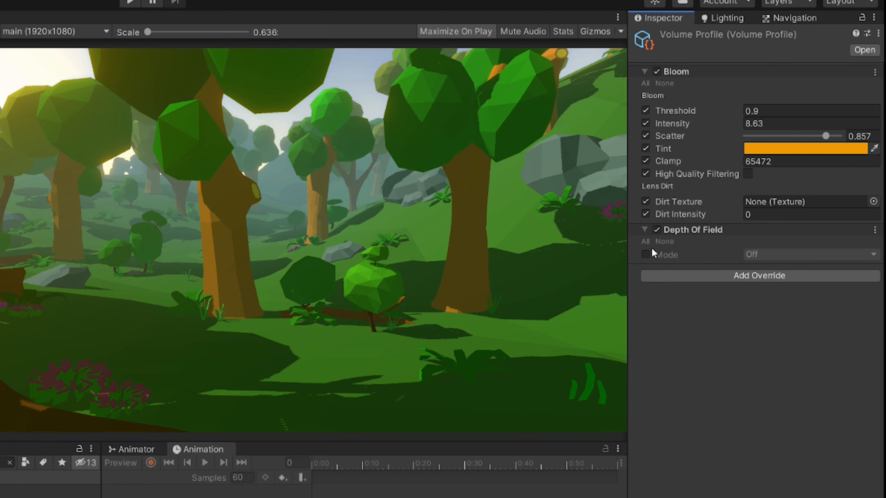
Enable the Depth Of Field mode, set it to Bokeh and raise Focal Length to 300.
{"action": "left_click", "coordinate": [645, 254]}
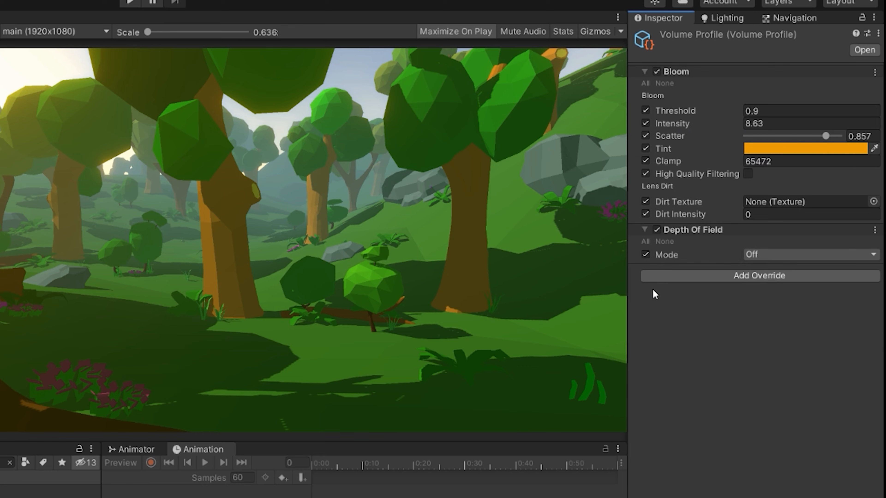
{"action": "left_click", "coordinate": [785, 255]}
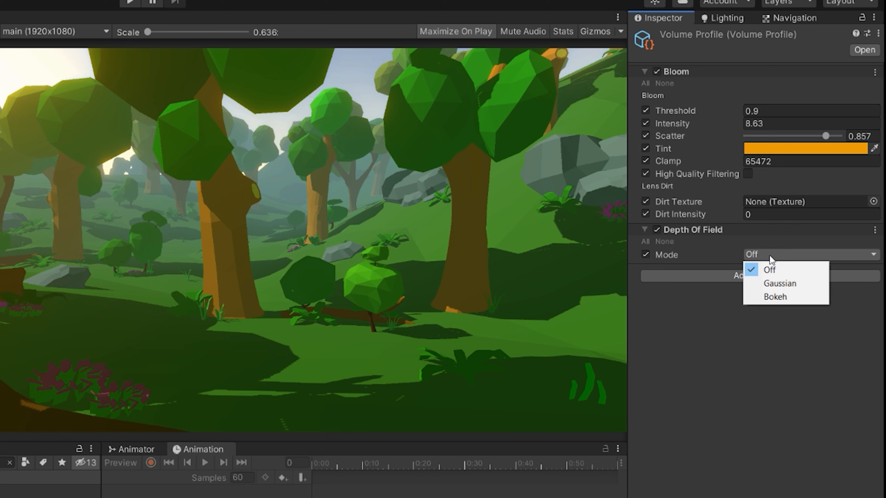
{"action": "left_click", "coordinate": [771, 296]}
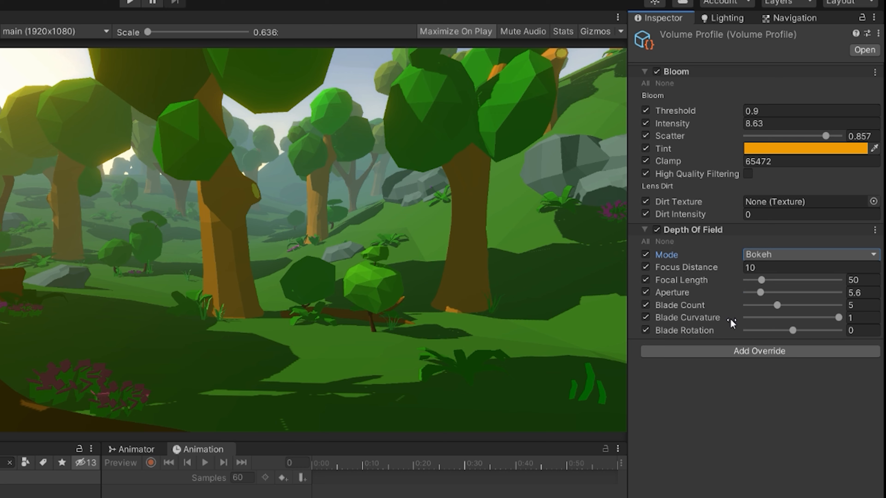
{"action": "left_click_drag", "start_coordinate": [761, 292], "coordinate": [863, 289]}
{"action": "key", "text": "ctrl+z"}
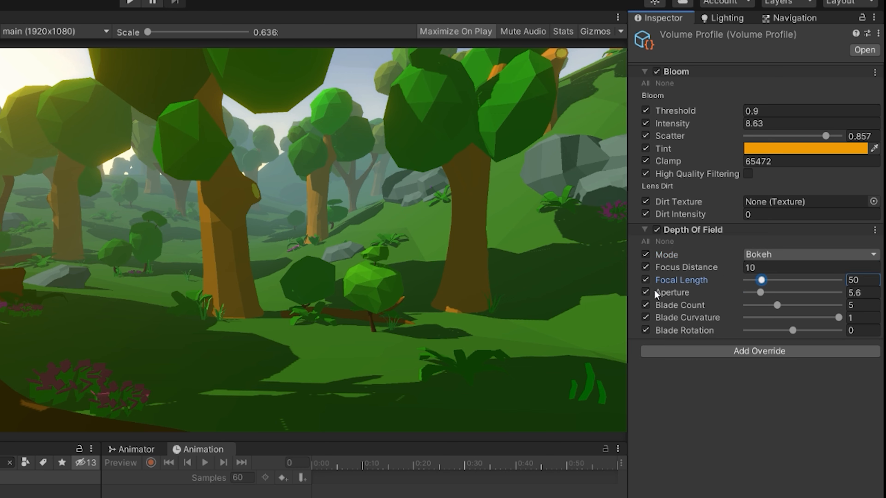
{"action": "left_click_drag", "start_coordinate": [763, 281], "coordinate": [851, 285]}
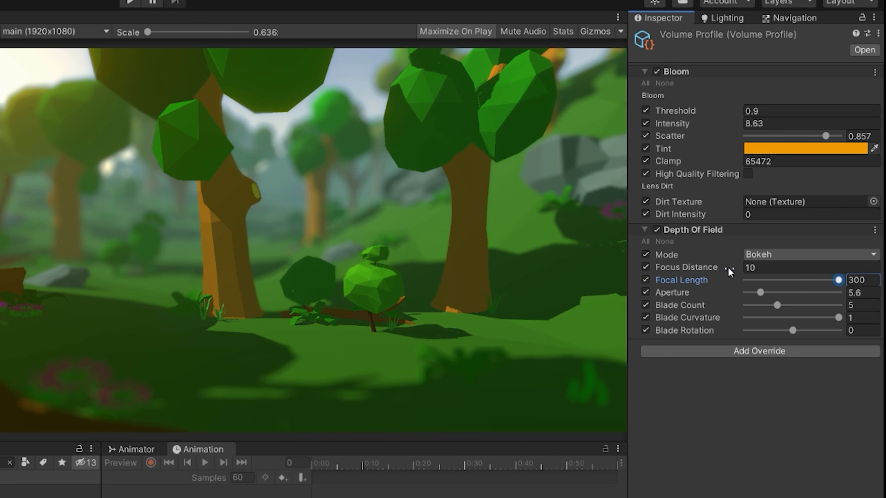
Try Depth Of Field focus distances such as 0.1, 6.98 and 11.08, then set Focus Distance to 10.
{"action": "left_click_drag", "start_coordinate": [729, 272], "coordinate": [528, 295]}
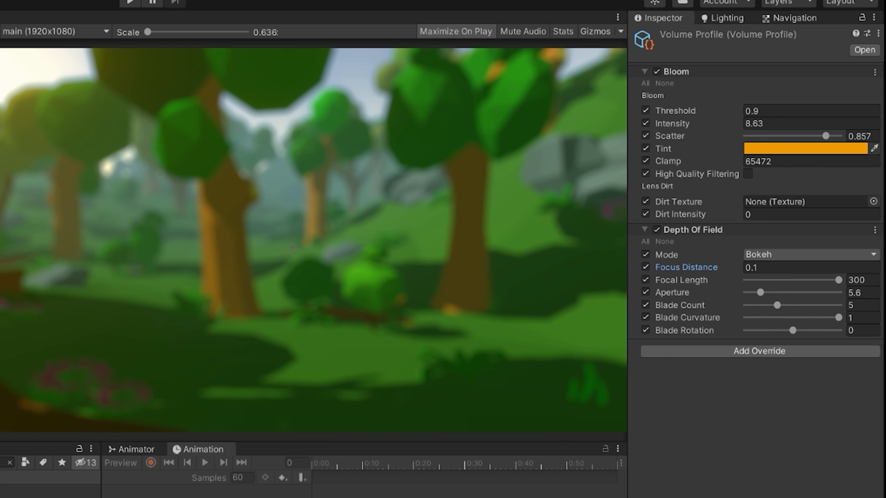
{"action": "left_click", "coordinate": [742, 269]}
{"action": "type", "text": "1.02"}
{"action": "left_click_drag", "start_coordinate": [753, 271], "coordinate": [799, 255]}
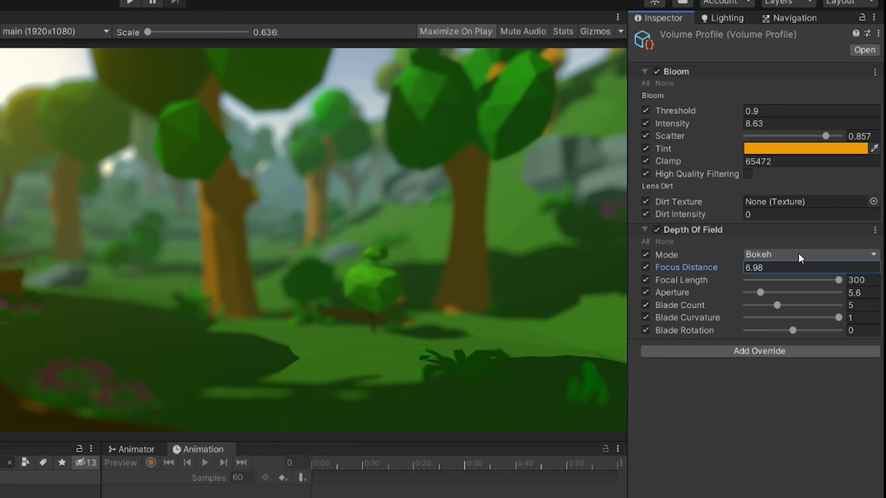
{"action": "mouse_move", "coordinate": [799, 254]}
{"action": "left_mouse_down"}
{"action": "mouse_move", "coordinate": [837, 247]}
{"action": "mouse_move", "coordinate": [798, 258]}
{"action": "left_mouse_up"}
{"action": "left_click", "coordinate": [776, 269]}
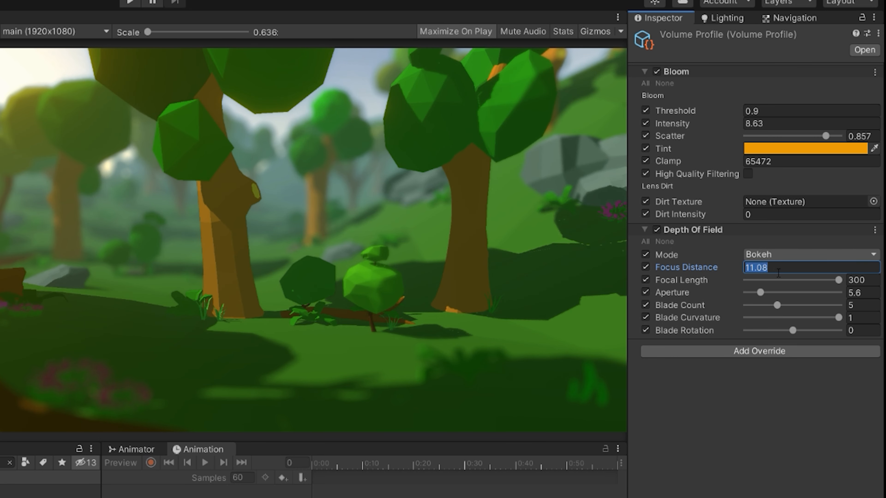
{"action": "type", "text": "10"}
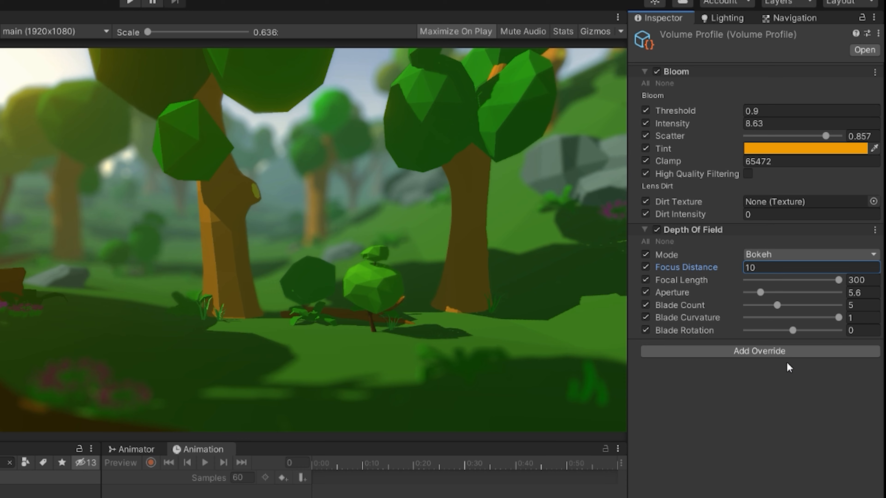
Try a Depth Of Field aperture of 14, then set Aperture to 7.4.
{"action": "left_click_drag", "start_coordinate": [760, 292], "coordinate": [786, 300]}
{"action": "left_click_drag", "start_coordinate": [838, 280], "coordinate": [854, 271]}
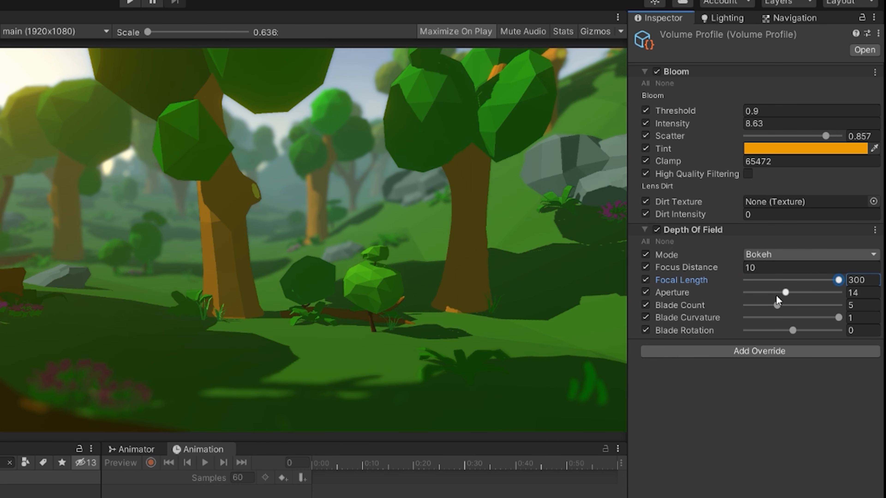
{"action": "left_click_drag", "start_coordinate": [786, 293], "coordinate": [768, 284]}
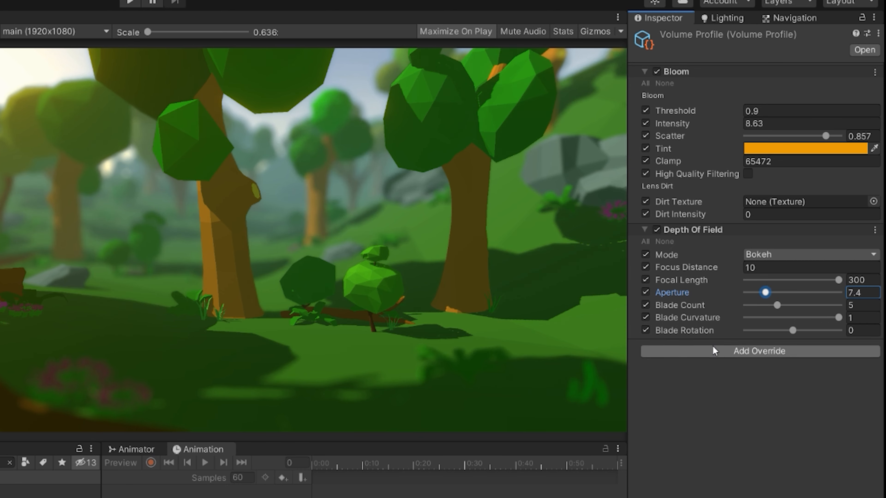
Collapse the Bloom and Depth Of Field overrides and add a Film Grain override with all its properties enabled.
{"action": "left_click", "coordinate": [645, 229]}
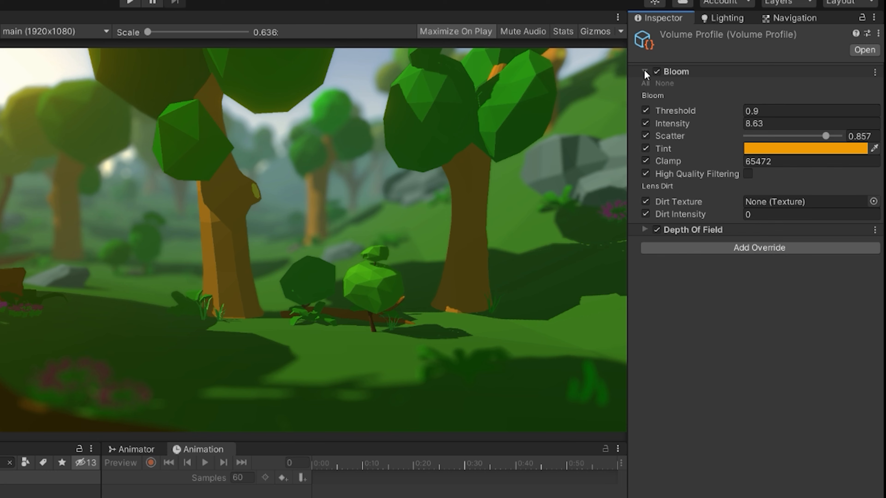
{"action": "left_click", "coordinate": [645, 72]}
{"action": "left_click", "coordinate": [648, 102]}
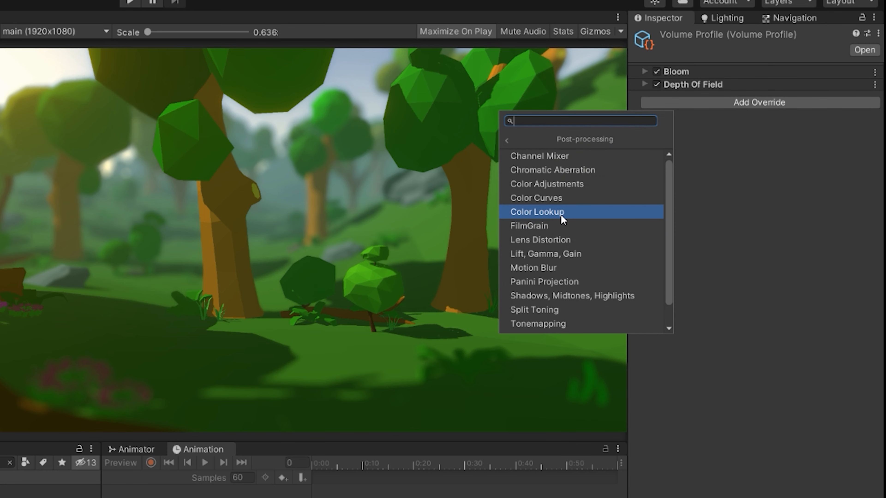
{"action": "left_click", "coordinate": [547, 227]}
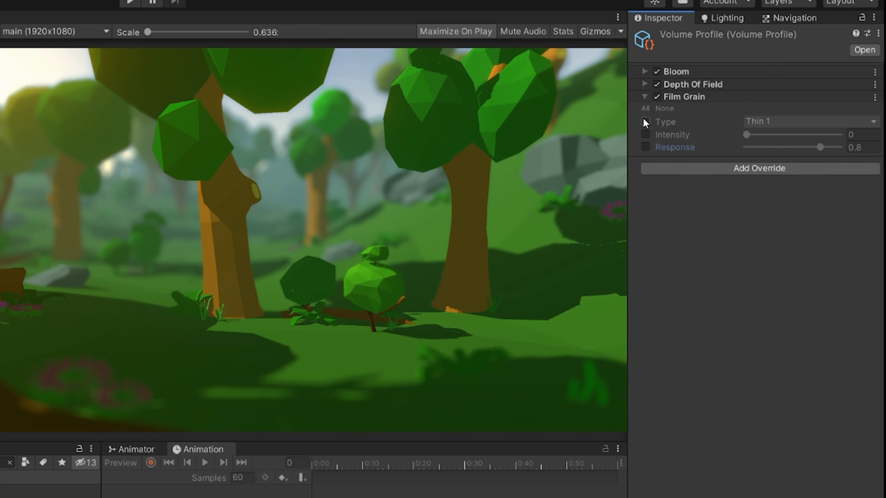
{"action": "left_click", "coordinate": [645, 108]}
Set the Film Grain type to Medium 5 with Intensity and Response at 1, and inspect the grain up close.
{"action": "left_click", "coordinate": [806, 122]}
{"action": "left_click", "coordinate": [780, 218]}
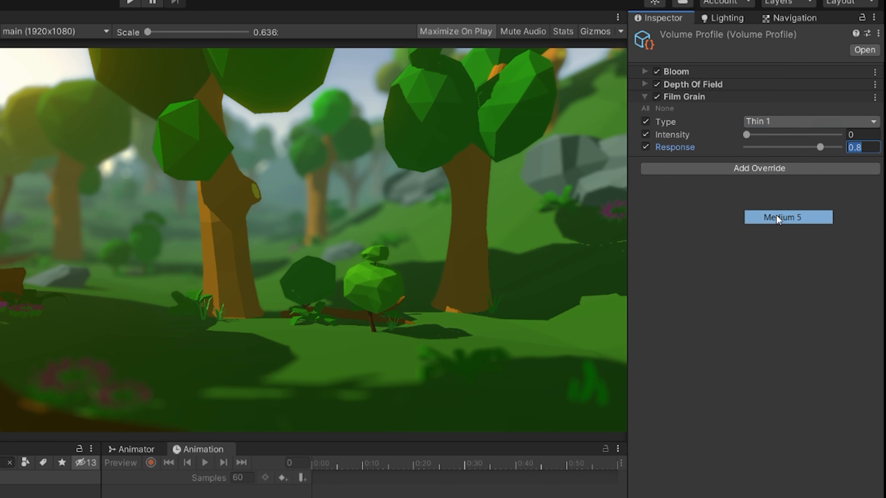
{"action": "left_click_drag", "start_coordinate": [745, 135], "coordinate": [839, 147]}
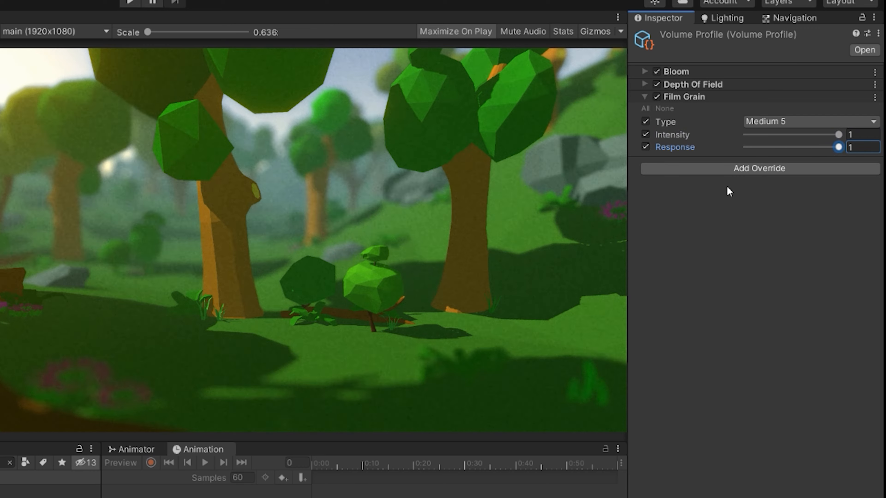
{"action": "scroll", "coordinate": [276, 212], "scroll_direction": "up", "scroll_amount": 3}
{"action": "scroll", "coordinate": [283, 218], "scroll_direction": "up", "scroll_amount": 8}
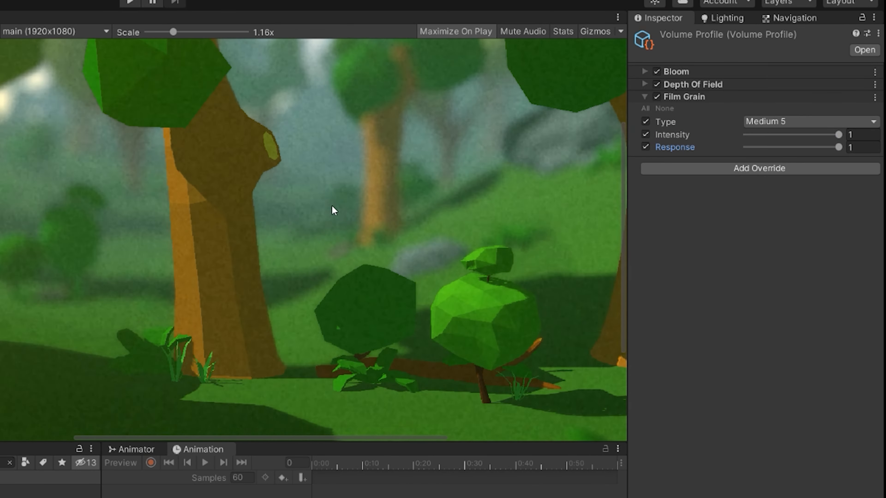
Vary the Film Grain intensity, try the Medium 4 type, and remove the Film Grain override.
{"action": "left_click_drag", "start_coordinate": [837, 134], "coordinate": [722, 140]}
{"action": "left_click", "coordinate": [820, 122]}
{"action": "left_click", "coordinate": [804, 204]}
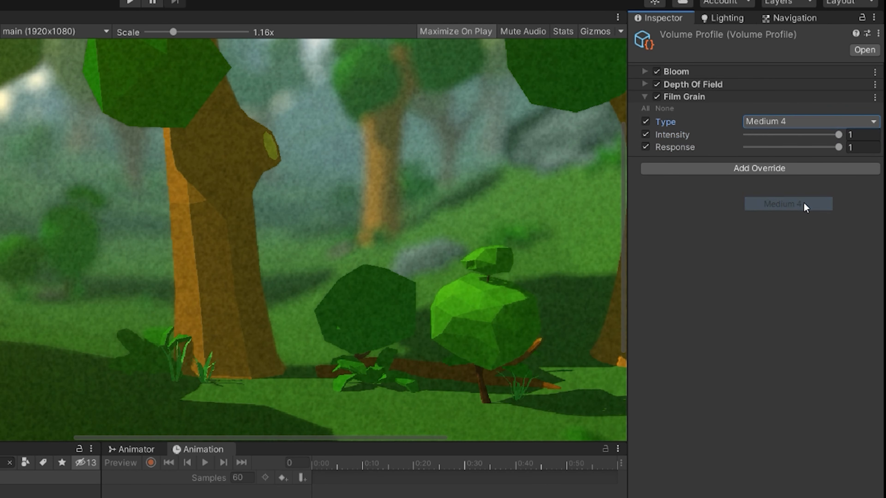
{"action": "scroll", "coordinate": [326, 277], "scroll_direction": "down", "scroll_amount": 5}
{"action": "scroll", "coordinate": [362, 325], "scroll_direction": "down", "scroll_amount": 1}
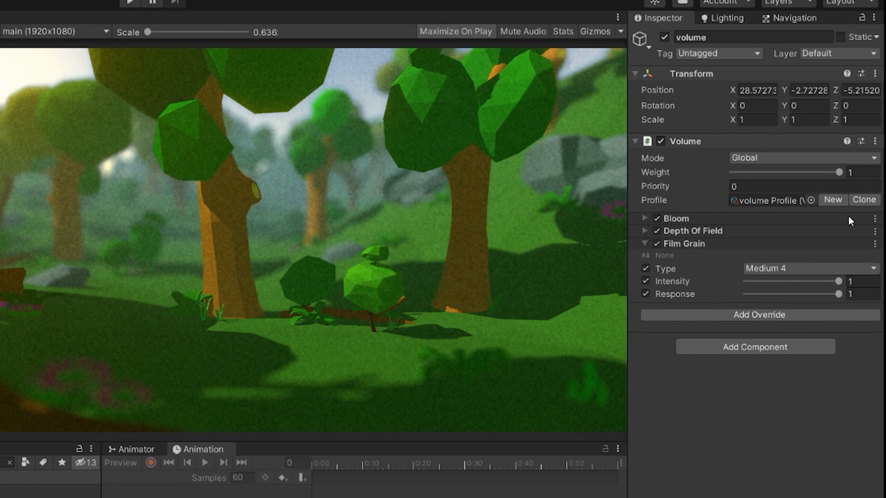
{"action": "left_click", "coordinate": [875, 243]}
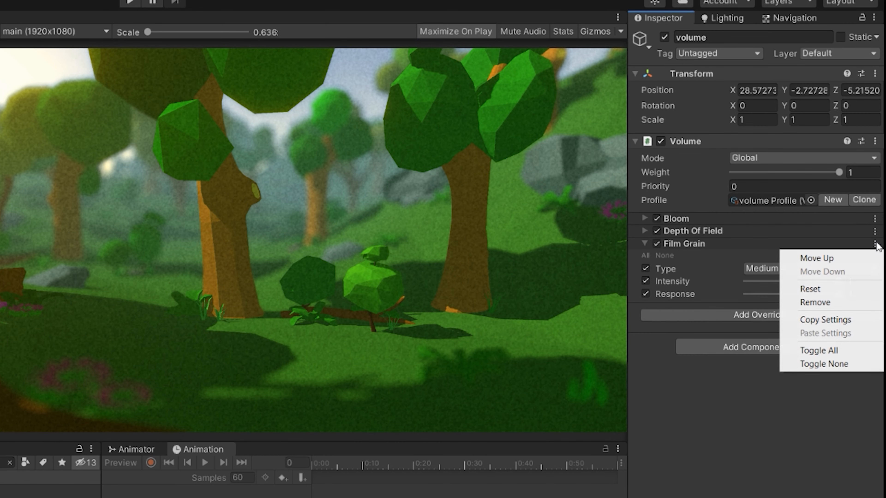
{"action": "left_click", "coordinate": [834, 303]}
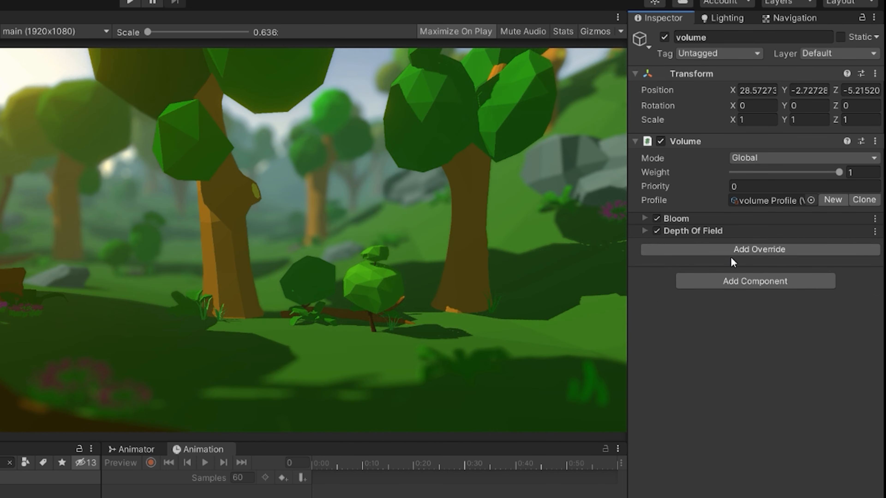
Add a Lens Distortion override below Depth Of Field and enable all its properties.
{"action": "left_click", "coordinate": [744, 250]}
{"action": "left_click", "coordinate": [743, 79]}
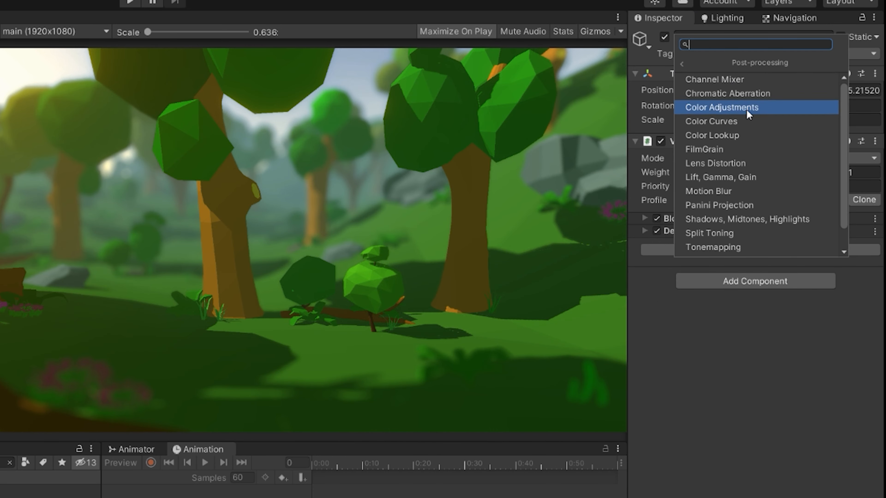
{"action": "left_click", "coordinate": [734, 163]}
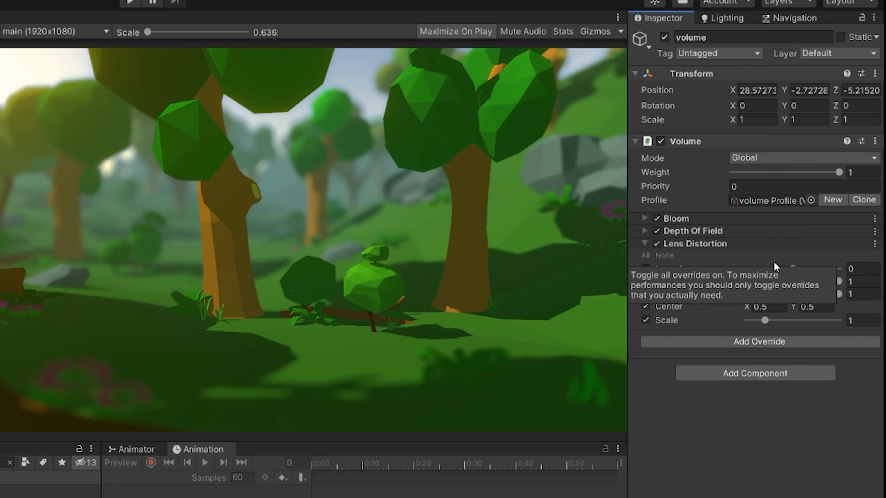
{"action": "left_click", "coordinate": [645, 256]}
Try different Lens Distortion intensity, multiplier and center values, then remove the Lens Distortion override.
{"action": "left_click_drag", "start_coordinate": [792, 268], "coordinate": [772, 269]}
{"action": "left_click_drag", "start_coordinate": [837, 282], "coordinate": [746, 294]}
{"action": "left_click_drag", "start_coordinate": [695, 307], "coordinate": [819, 294]}
{"action": "left_click_drag", "start_coordinate": [772, 269], "coordinate": [699, 269]}
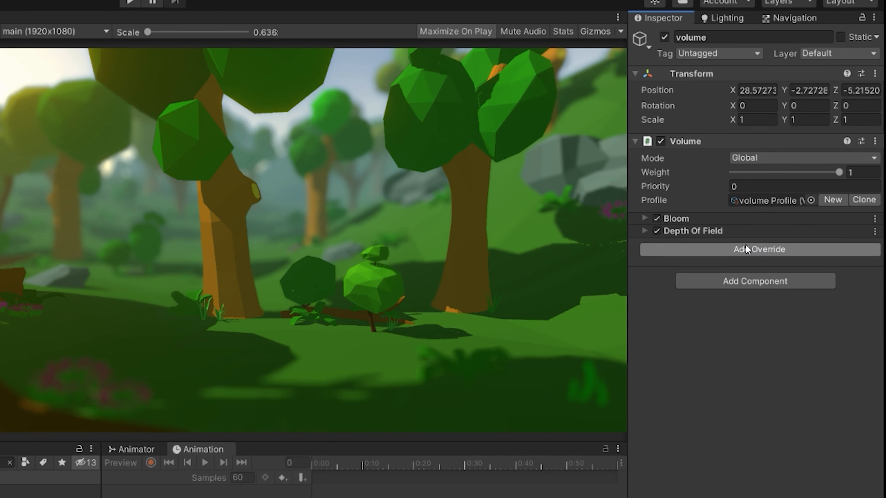
Add a Lift, Gamma, Gain override below Depth Of Field and enable its Lift, Gamma and Gain properties.
{"action": "left_click", "coordinate": [746, 247]}
{"action": "left_click", "coordinate": [719, 79]}
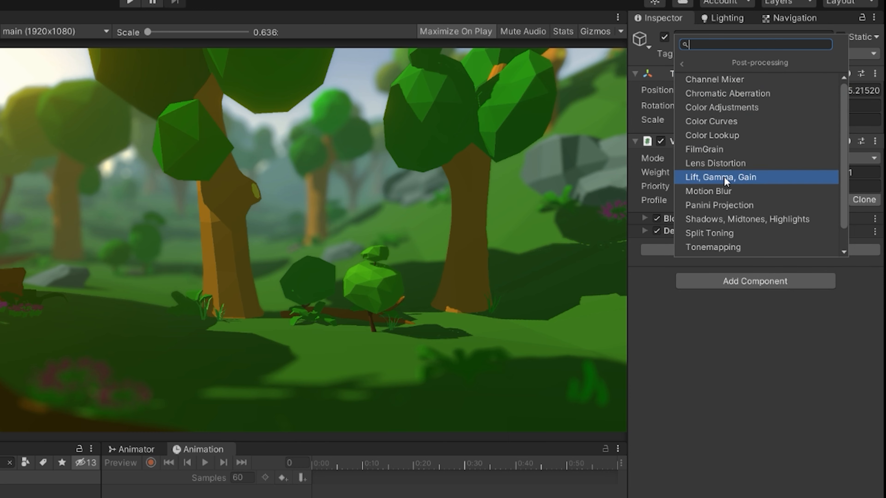
{"action": "left_click", "coordinate": [725, 177]}
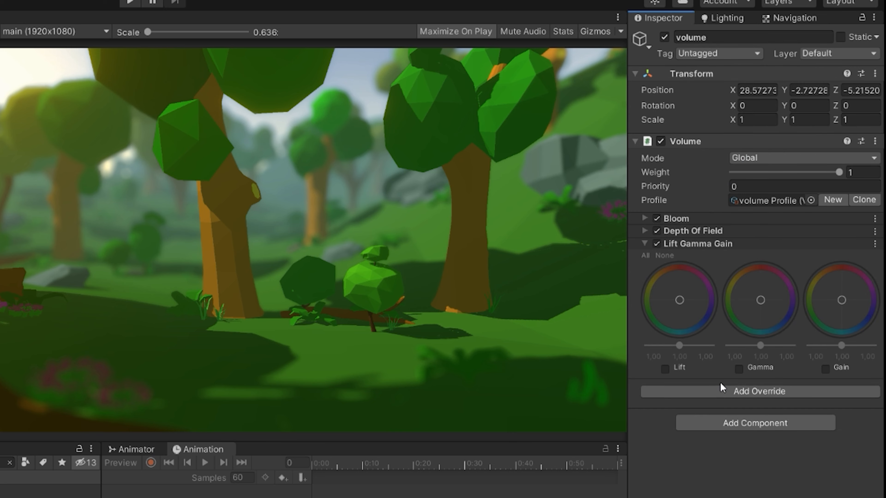
{"action": "left_click", "coordinate": [645, 256]}
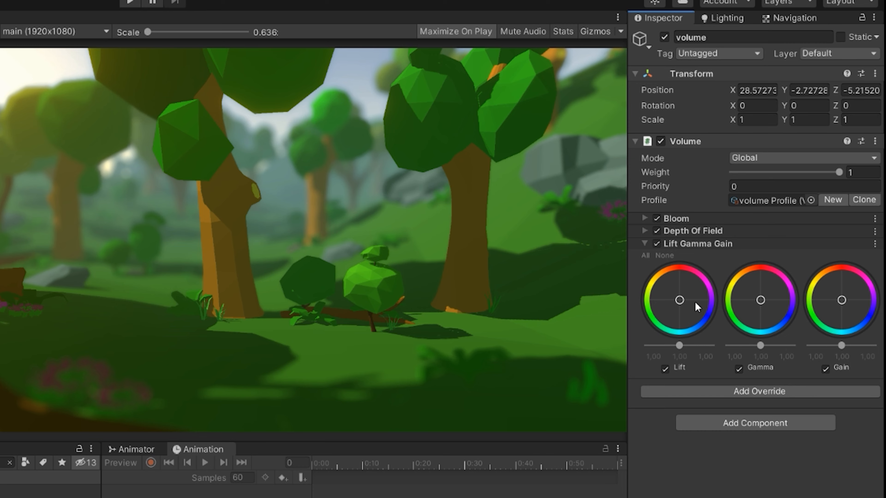
Experiment with the Lift color and level, and shift Gain toward blue to about 0.56, 0.78, 1.02.
{"action": "mouse_move", "coordinate": [695, 301]}
{"action": "left_mouse_down"}
{"action": "mouse_move", "coordinate": [586, 338]}
{"action": "mouse_move", "coordinate": [569, 279]}
{"action": "mouse_move", "coordinate": [548, 383]}
{"action": "mouse_move", "coordinate": [639, 481]}
{"action": "mouse_move", "coordinate": [750, 333]}
{"action": "mouse_move", "coordinate": [762, 120]}
{"action": "mouse_move", "coordinate": [259, 283]}
{"action": "mouse_move", "coordinate": [518, 433]}
{"action": "mouse_move", "coordinate": [662, 306]}
{"action": "mouse_move", "coordinate": [679, 304]}
{"action": "left_mouse_up"}
{"action": "left_click_drag", "start_coordinate": [681, 345], "coordinate": [706, 345]}
{"action": "left_click_drag", "start_coordinate": [680, 301], "coordinate": [429, 251]}
{"action": "left_click_drag", "start_coordinate": [705, 346], "coordinate": [679, 347]}
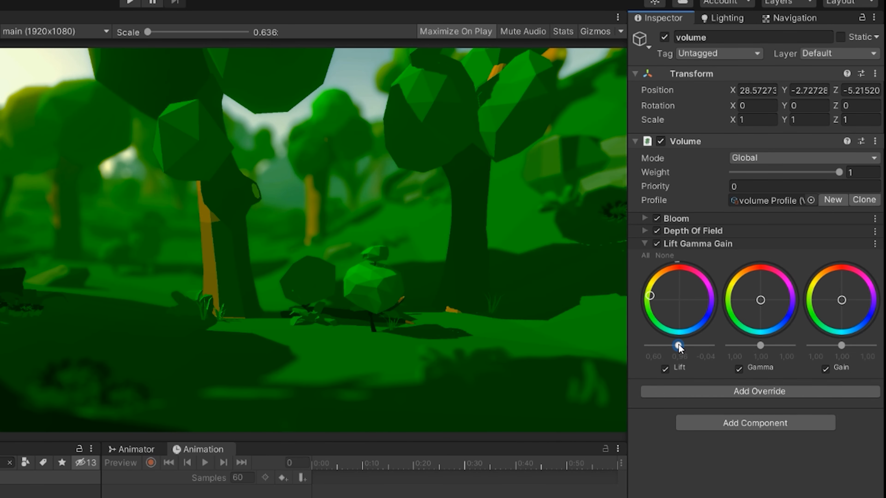
{"action": "left_click_drag", "start_coordinate": [679, 345], "coordinate": [682, 346]}
{"action": "left_click_drag", "start_coordinate": [658, 309], "coordinate": [804, 333]}
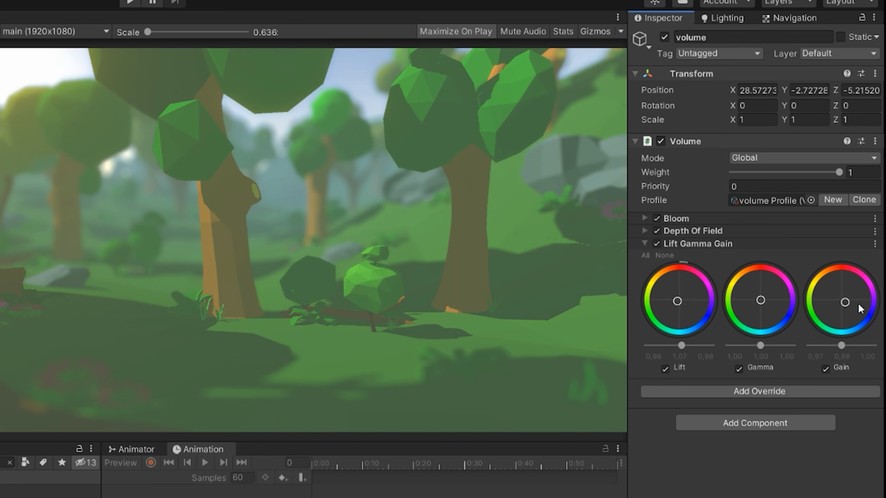
{"action": "left_click_drag", "start_coordinate": [859, 305], "coordinate": [848, 347]}
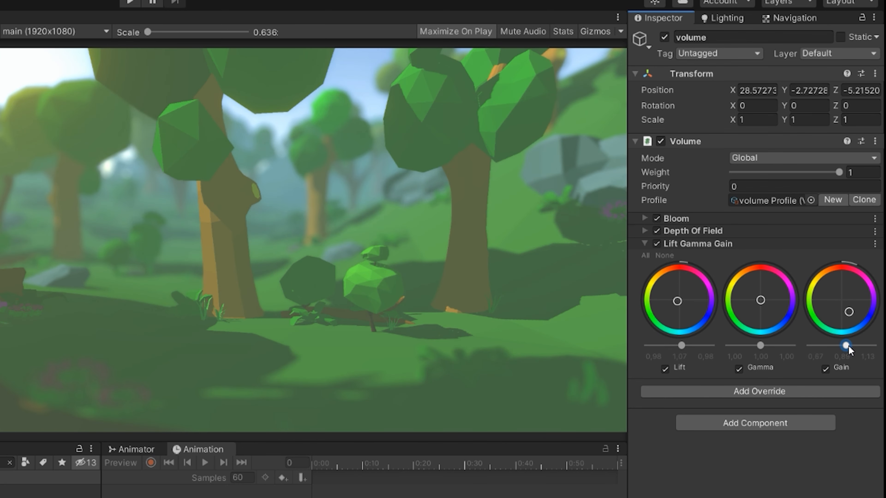
Compare the image with Lift toggled off and on, and adjust Lift to about 0.89, 0.98, 0.96.
{"action": "mouse_move", "coordinate": [678, 301]}
{"action": "left_mouse_down"}
{"action": "mouse_move", "coordinate": [686, 306]}
{"action": "mouse_move", "coordinate": [673, 312]}
{"action": "left_mouse_up"}
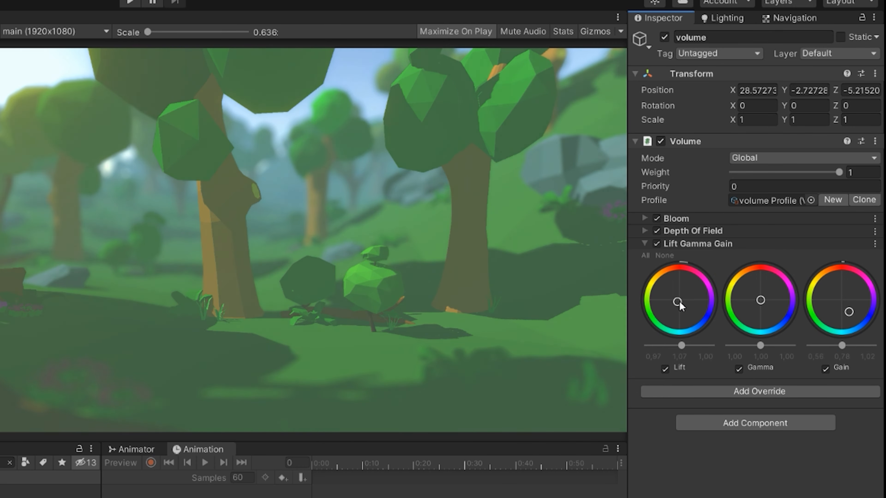
{"action": "left_click", "coordinate": [665, 369]}
{"action": "left_click", "coordinate": [665, 369]}
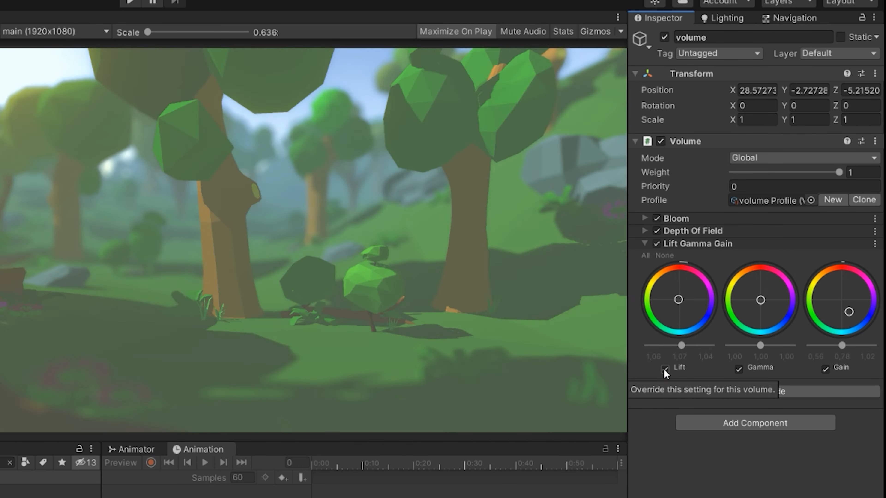
{"action": "left_click_drag", "start_coordinate": [679, 299], "coordinate": [683, 301]}
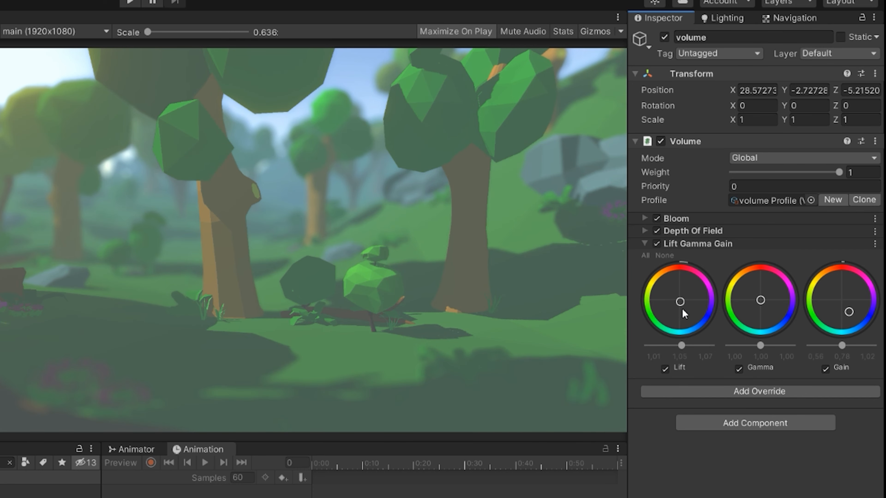
{"action": "left_click_drag", "start_coordinate": [680, 348], "coordinate": [678, 348]}
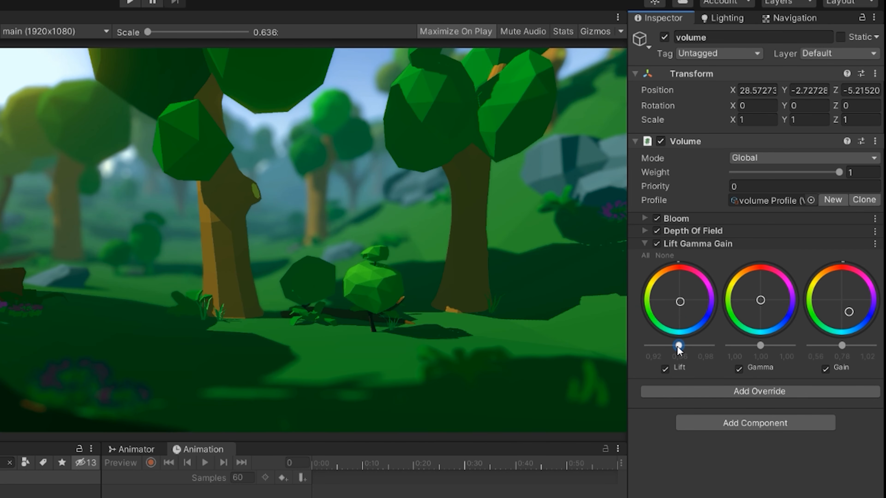
{"action": "left_click_drag", "start_coordinate": [680, 301], "coordinate": [673, 305]}
Collapse the Lift Gamma Gain override's settings in the Volume component.
{"action": "left_click", "coordinate": [738, 393]}
{"action": "left_click", "coordinate": [753, 423]}
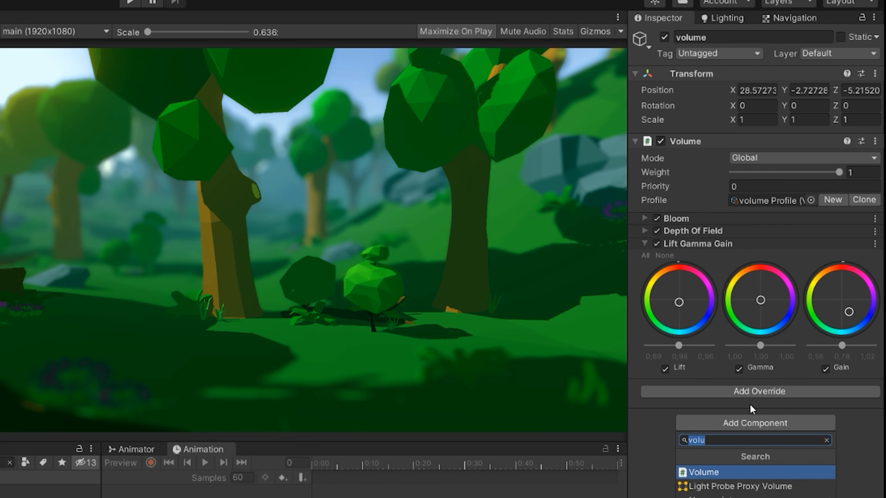
{"action": "left_click", "coordinate": [754, 392]}
{"action": "left_click", "coordinate": [645, 234]}
{"action": "left_click", "coordinate": [645, 244]}
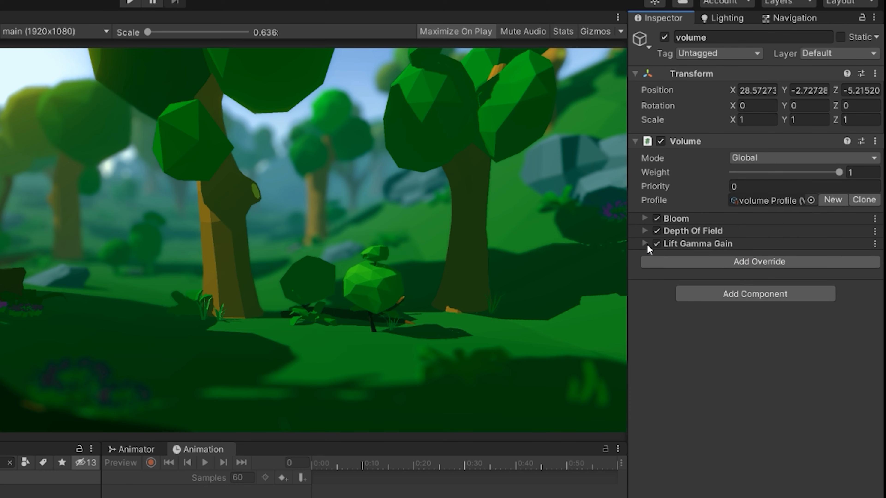
Add a Motion Blur override, enable its Quality, Intensity and Clamp properties, and remove the override again.
{"action": "left_click", "coordinate": [670, 262]}
{"action": "left_click", "coordinate": [730, 96]}
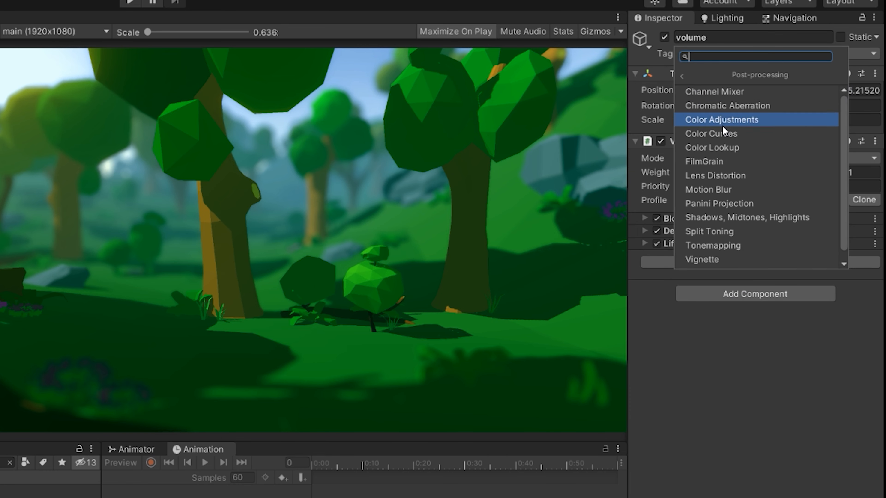
{"action": "left_click", "coordinate": [751, 191]}
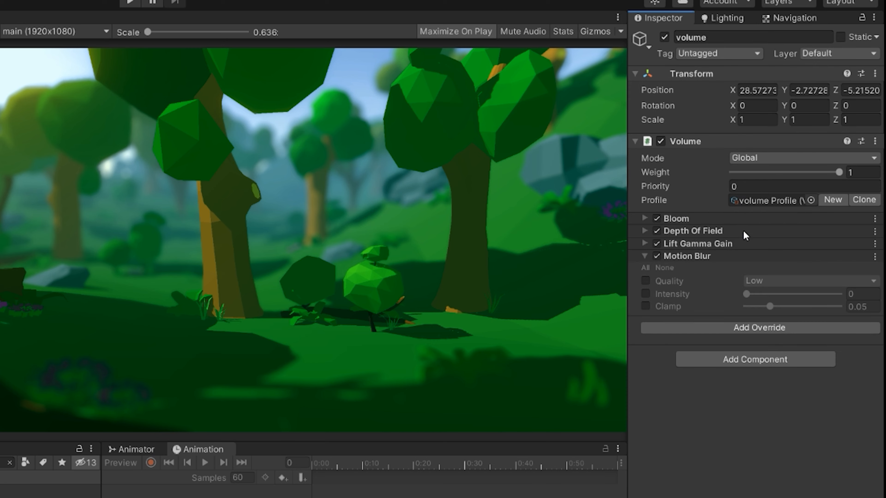
{"action": "left_click", "coordinate": [649, 266]}
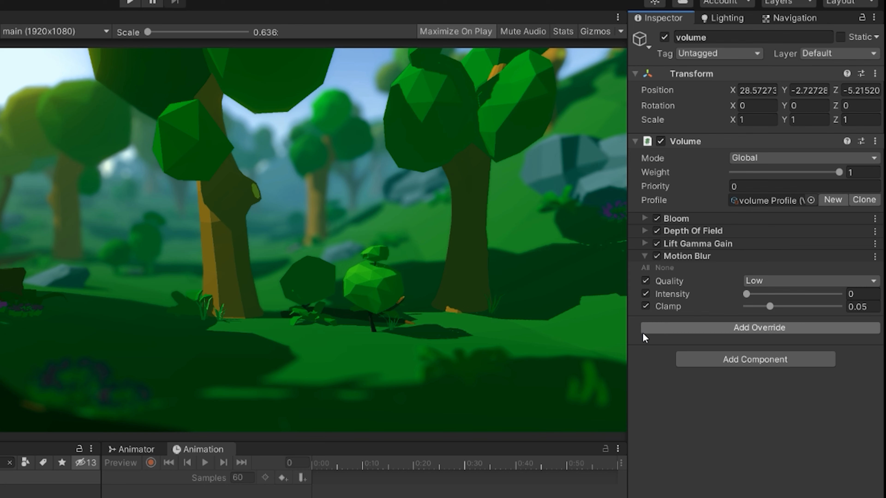
{"action": "left_click", "coordinate": [876, 259]}
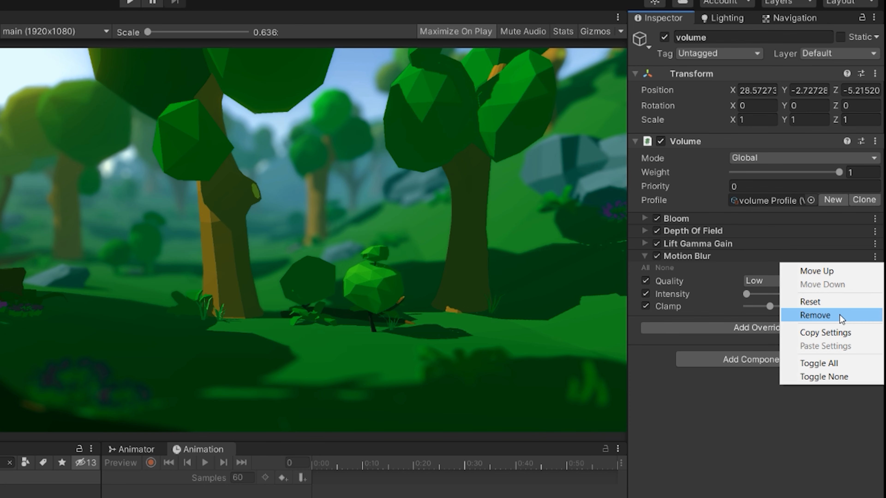
{"action": "left_click", "coordinate": [825, 316]}
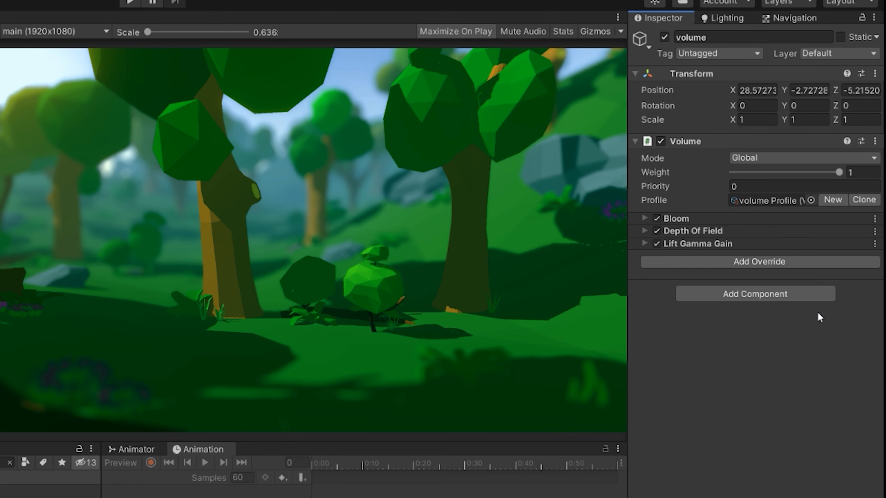
Add a Panini Projection override, enable Distance and Crop To Fit, and try raising the Distance.
{"action": "left_click", "coordinate": [731, 264]}
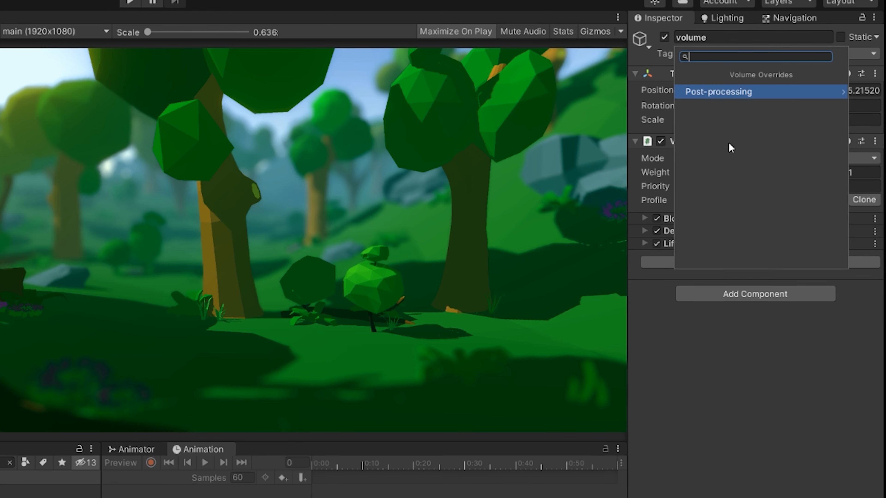
{"action": "left_click", "coordinate": [767, 89]}
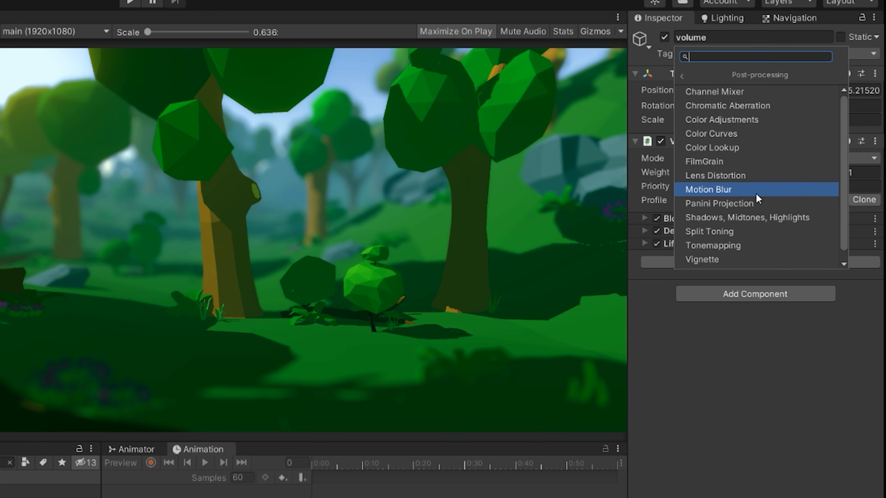
{"action": "left_click", "coordinate": [753, 204]}
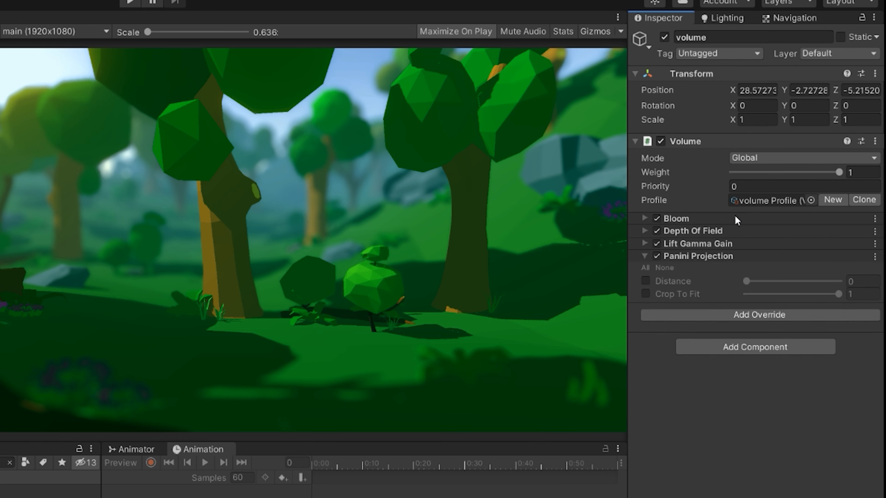
{"action": "left_click", "coordinate": [646, 268]}
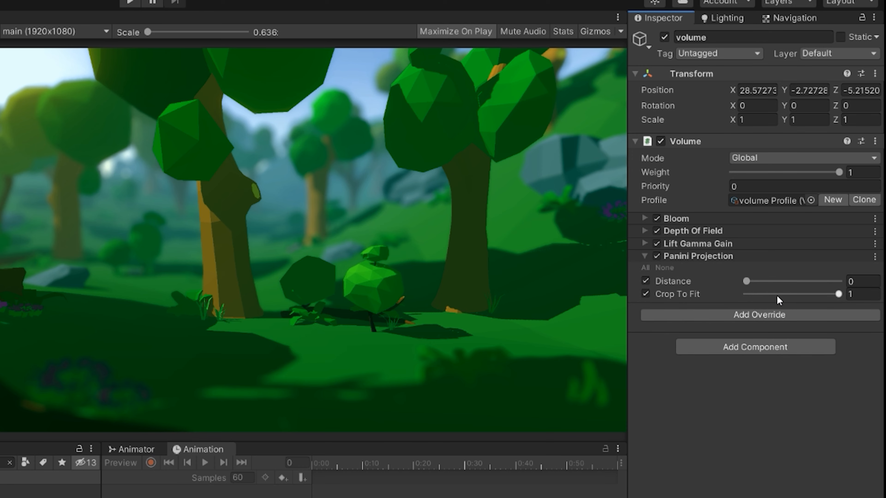
{"action": "left_click_drag", "start_coordinate": [745, 281], "coordinate": [839, 281]}
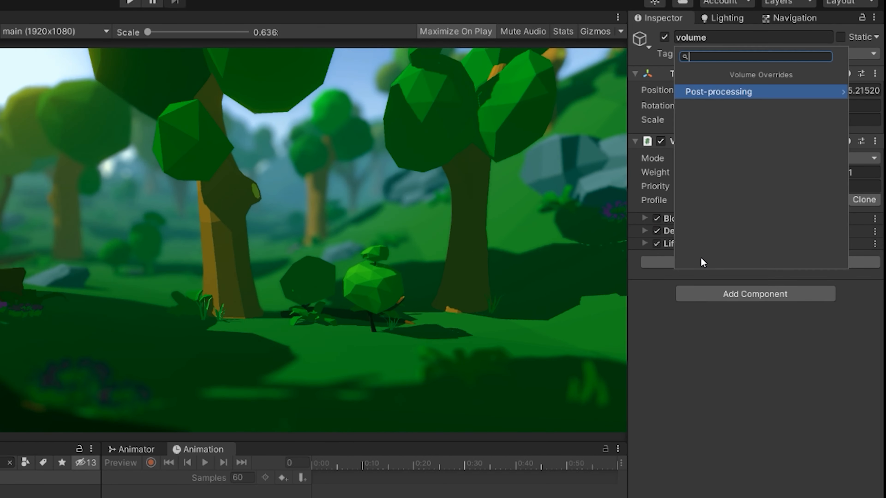
Add a Shadows, Midtones, Highlights override below Lift Gamma Gain and enable all its properties.
{"action": "left_click", "coordinate": [747, 87]}
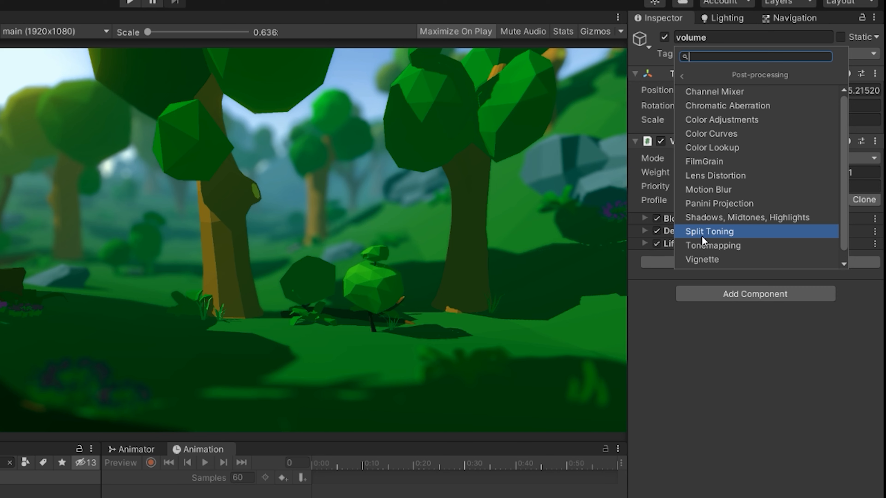
{"action": "left_click", "coordinate": [707, 217]}
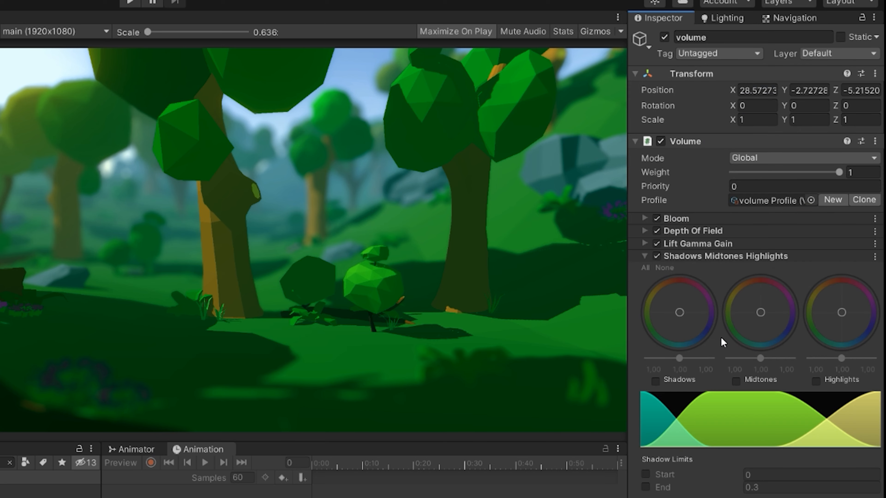
{"action": "left_click", "coordinate": [647, 268]}
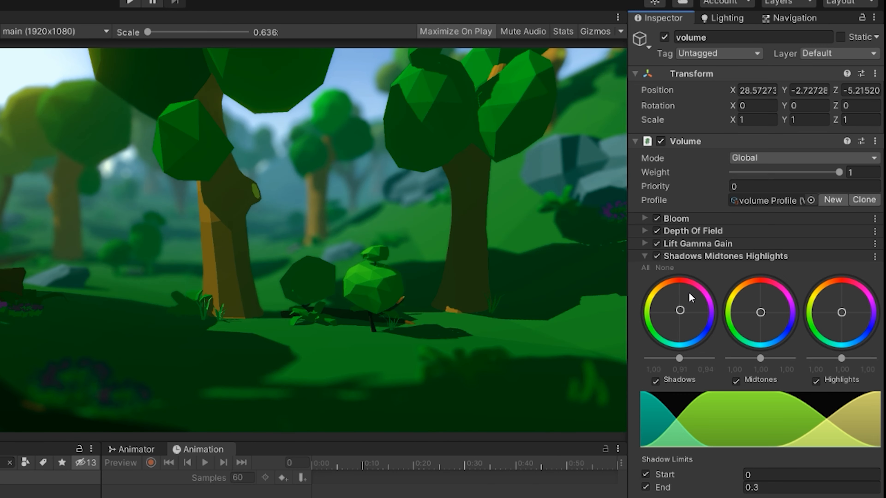
Shift the Shadows color toward red to about 1.00, 0.69, 0.79 and set the Shadow Limits End to 0.66.
{"action": "left_click_drag", "start_coordinate": [679, 285], "coordinate": [691, 274]}
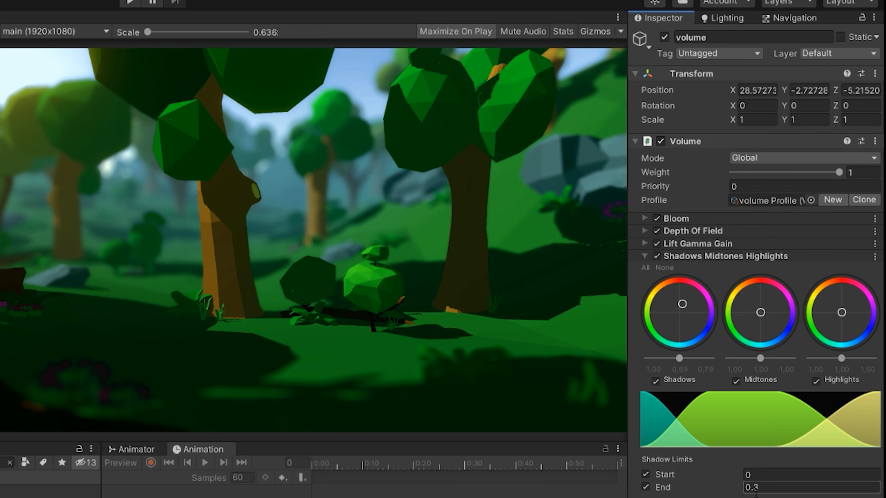
{"action": "left_click", "coordinate": [735, 491]}
{"action": "left_click_drag", "start_coordinate": [737, 492], "coordinate": [758, 488]}
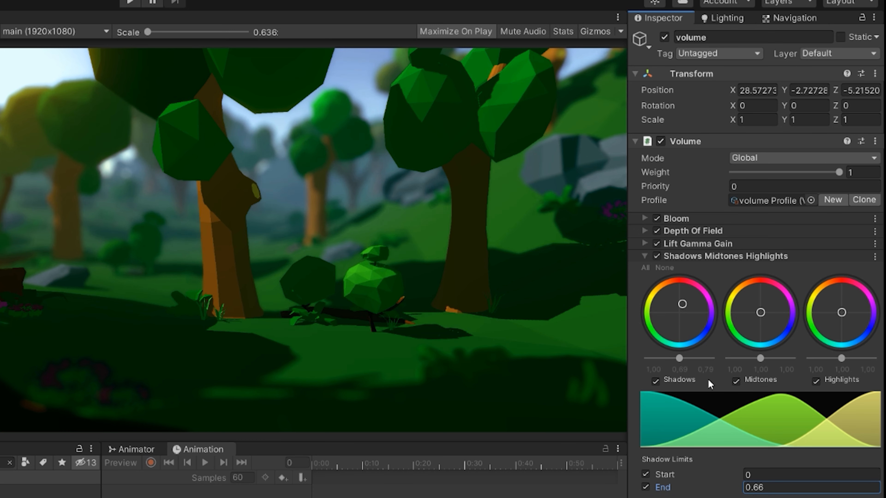
Raise the Lift level of Lift Gamma Gain to about 0.94, 1.03, 1.01 and collapse that override.
{"action": "left_click", "coordinate": [644, 244]}
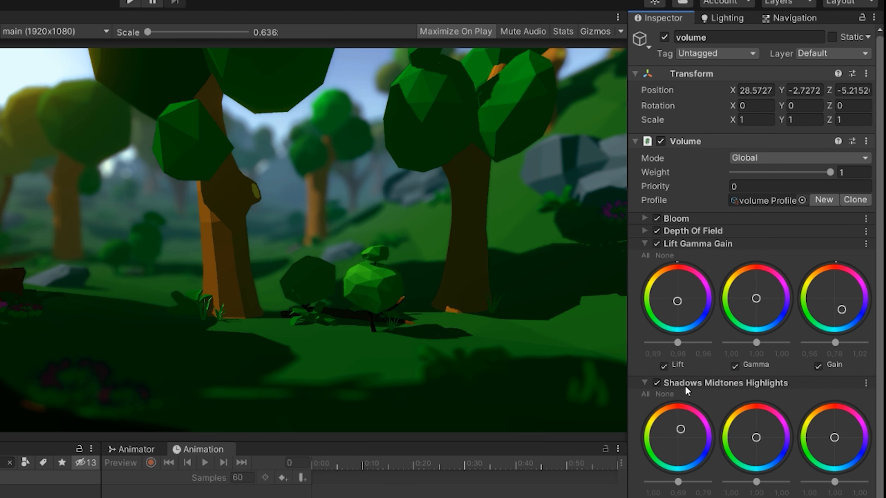
{"action": "left_click_drag", "start_coordinate": [678, 343], "coordinate": [681, 343]}
{"action": "left_click", "coordinate": [757, 343]}
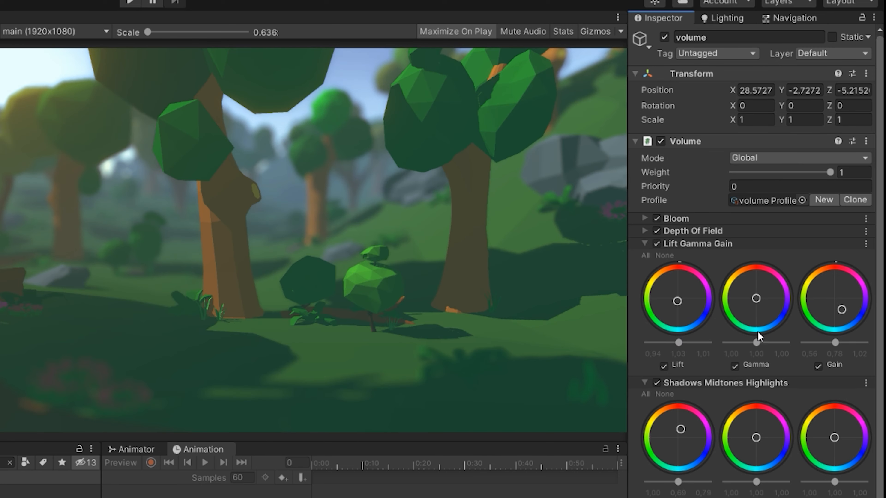
{"action": "left_click", "coordinate": [672, 244]}
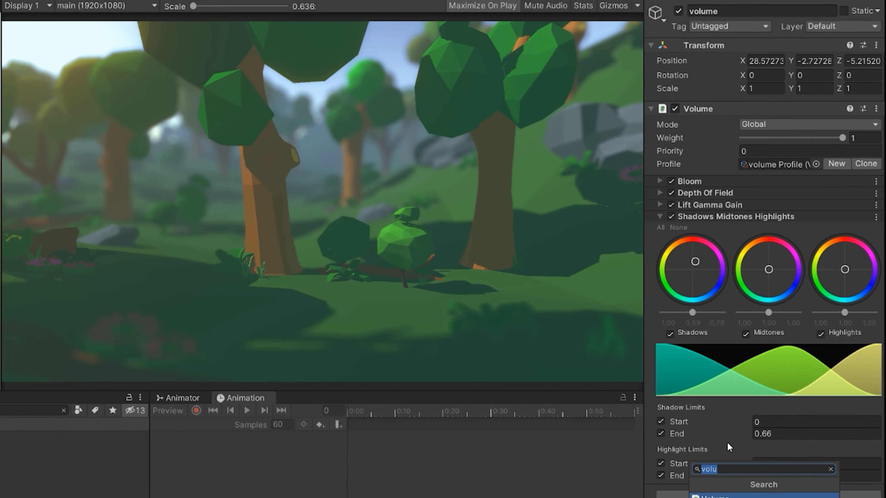
Add a White Balance override below Shadows Midtones Highlights and enable its Temperature and Tint properties.
{"action": "key", "text": "Escape"}
{"action": "left_click", "coordinate": [735, 495]}
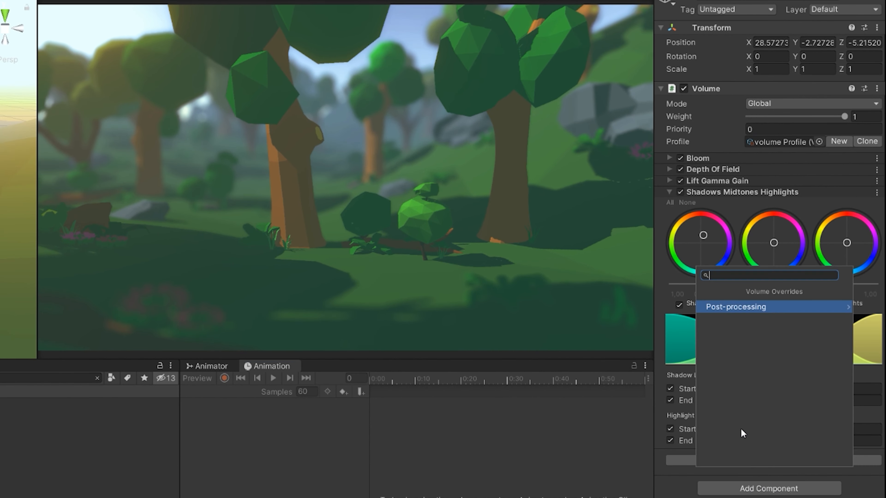
{"action": "left_click", "coordinate": [732, 305]}
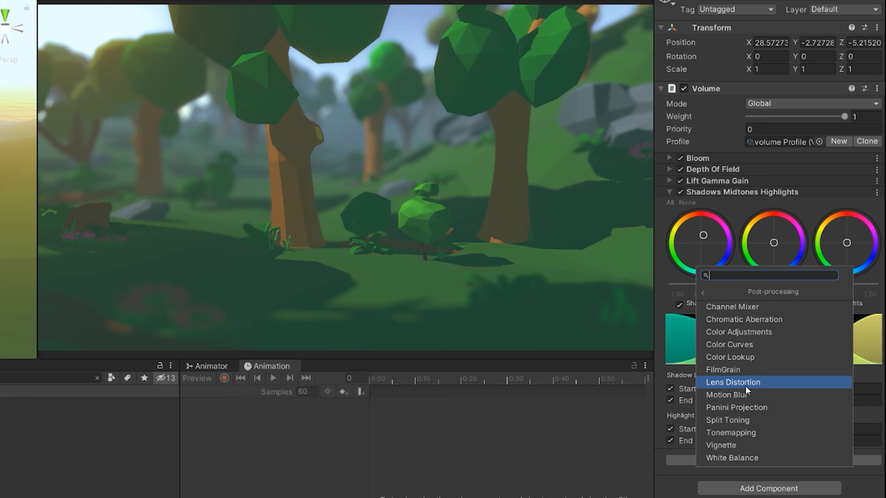
{"action": "type", "text": "wit"}
{"action": "key", "text": "BackSpace"}
{"action": "key", "text": "BackSpace"}
{"action": "type", "text": "hi"}
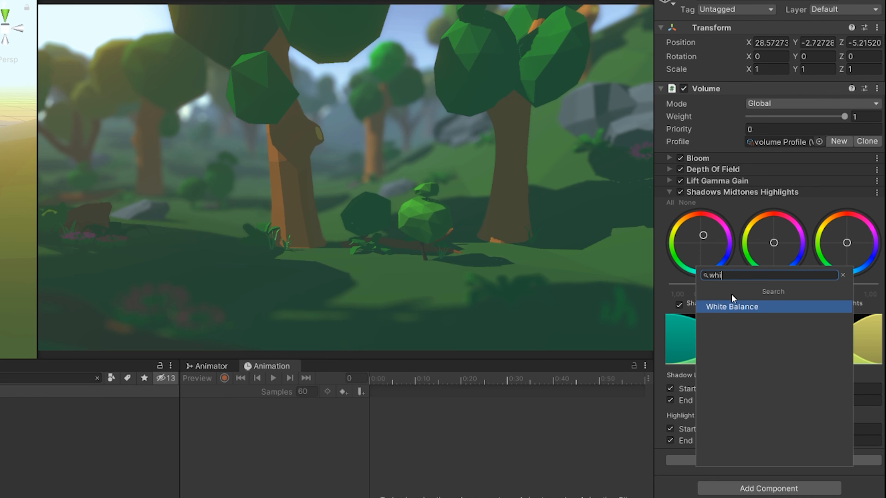
{"action": "left_click", "coordinate": [732, 306]}
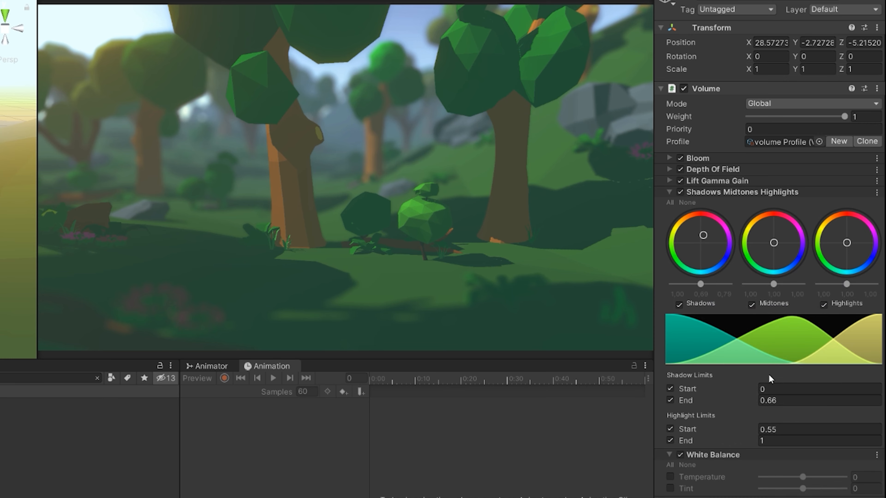
{"action": "left_click", "coordinate": [670, 465]}
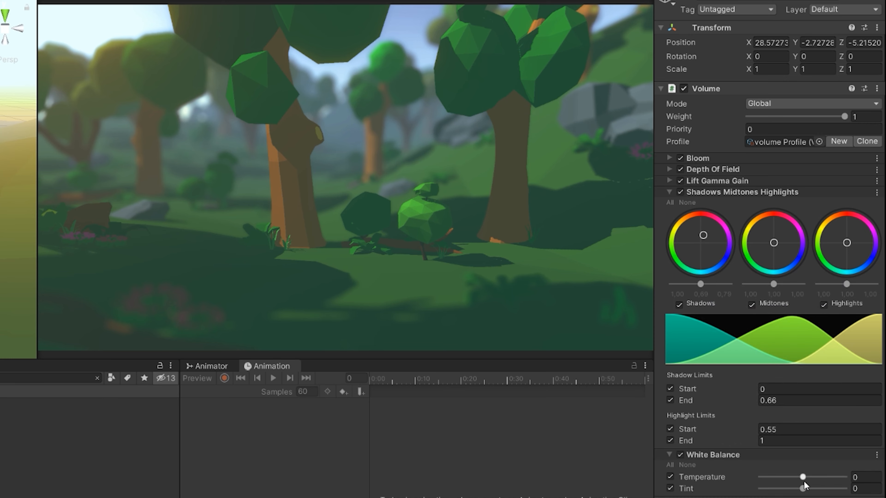
Try a White Balance Temperature of 100, then set Temperature to 70 and Tint to 75.
{"action": "left_click_drag", "start_coordinate": [803, 478], "coordinate": [860, 482]}
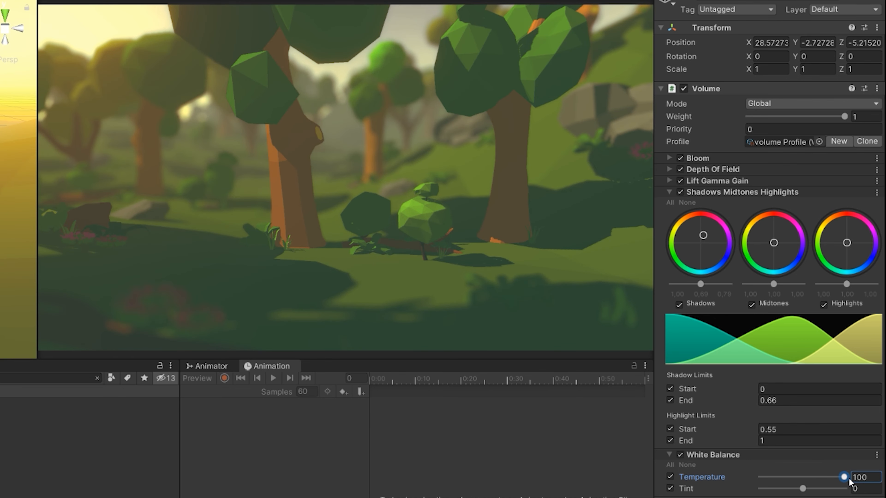
{"action": "left_click", "coordinate": [832, 478]}
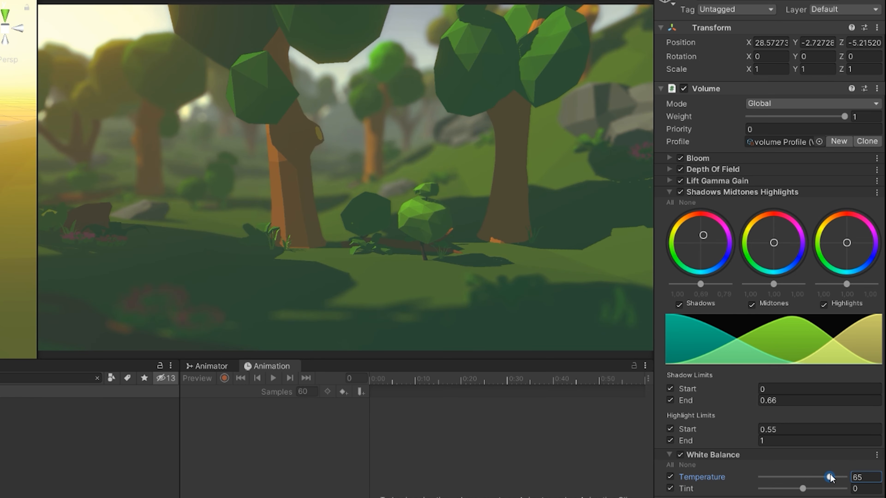
{"action": "left_click_drag", "start_coordinate": [831, 478], "coordinate": [833, 478]}
{"action": "left_click_drag", "start_coordinate": [804, 489], "coordinate": [834, 496]}
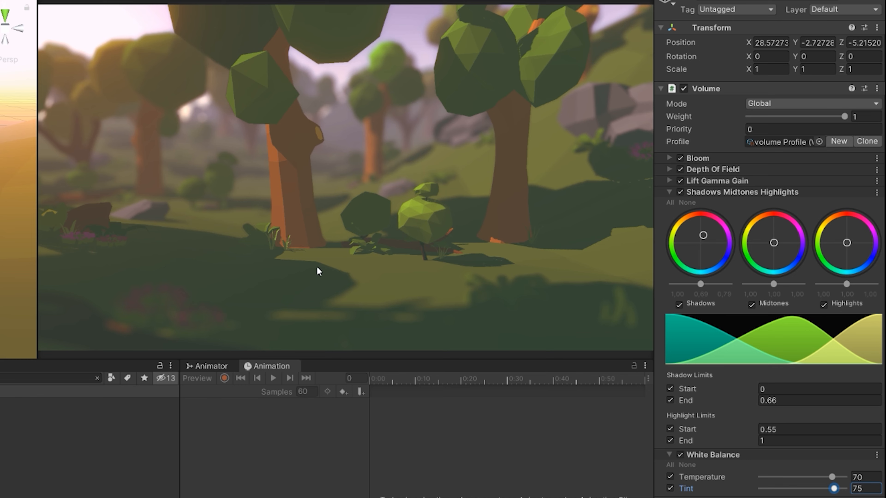
Shift the Shadows color further toward red to about 1.00, 0.62, 0.69 and set the Shadow Limits End to 0.6.
{"action": "left_click_drag", "start_coordinate": [703, 235], "coordinate": [705, 226]}
{"action": "left_click", "coordinate": [669, 455]}
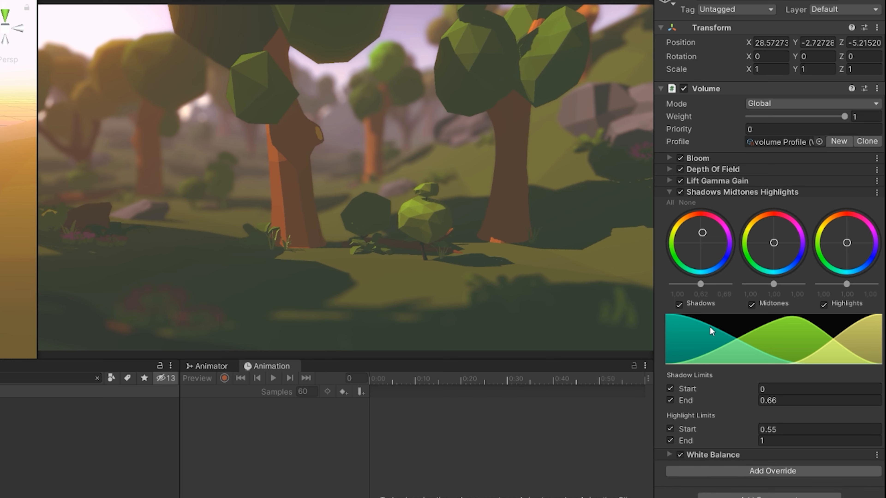
{"action": "left_click", "coordinate": [749, 401]}
{"action": "mouse_move", "coordinate": [749, 401]}
{"action": "left_mouse_down"}
{"action": "mouse_move", "coordinate": [731, 399]}
{"action": "mouse_move", "coordinate": [755, 398]}
{"action": "mouse_move", "coordinate": [747, 398]}
{"action": "left_mouse_up"}
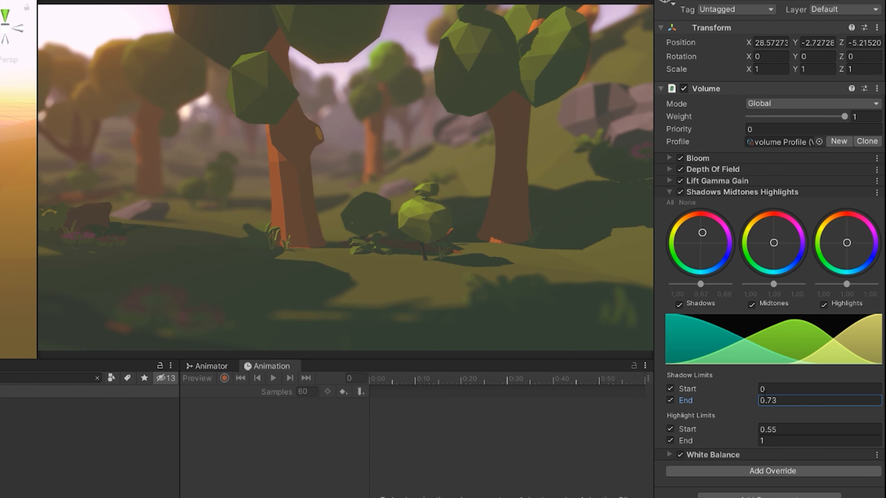
{"action": "left_click", "coordinate": [761, 392]}
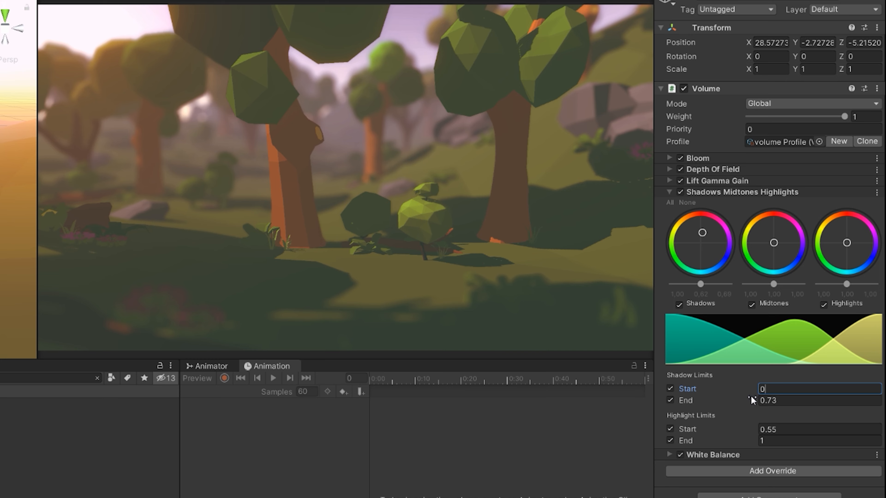
{"action": "left_click_drag", "start_coordinate": [755, 400], "coordinate": [753, 400]}
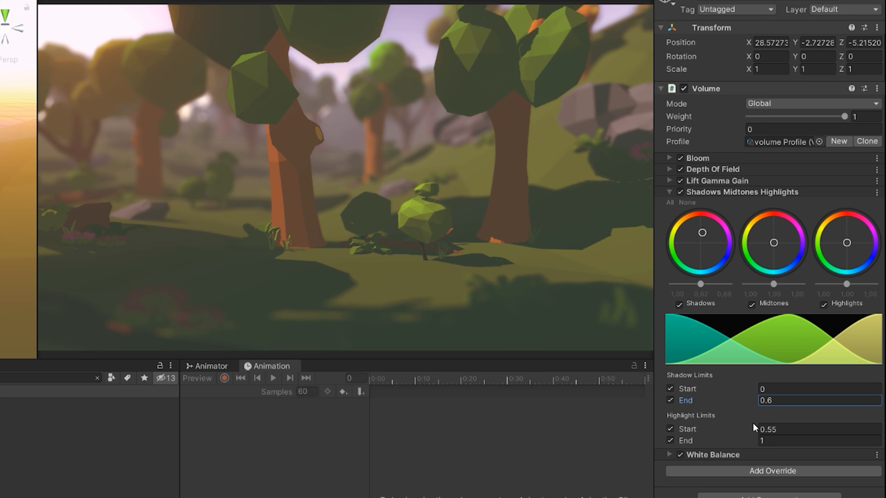
Shift the Midtones color toward pinkish red, about 1.00, 0.76, 0.84, and set Highlight Limits Start to 0.36 and End to 1.42.
{"action": "left_click_drag", "start_coordinate": [782, 228], "coordinate": [797, 211]}
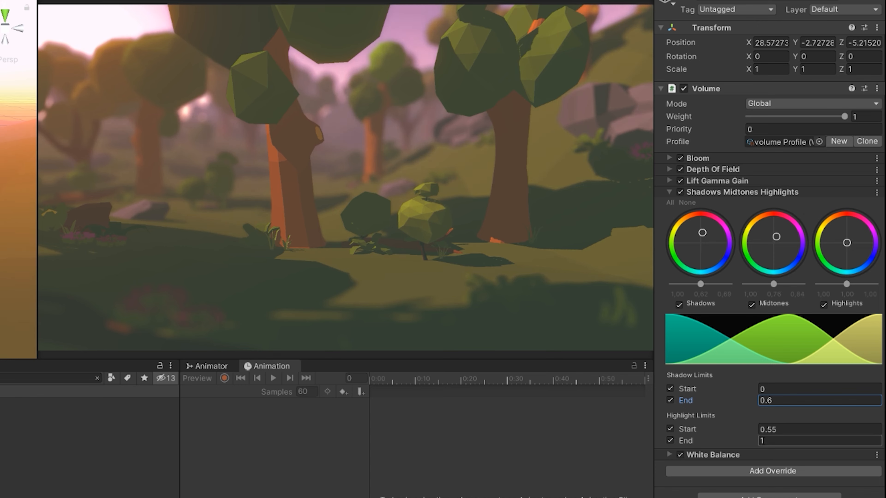
{"action": "left_click", "coordinate": [761, 442]}
{"action": "type", "text": "1.42"}
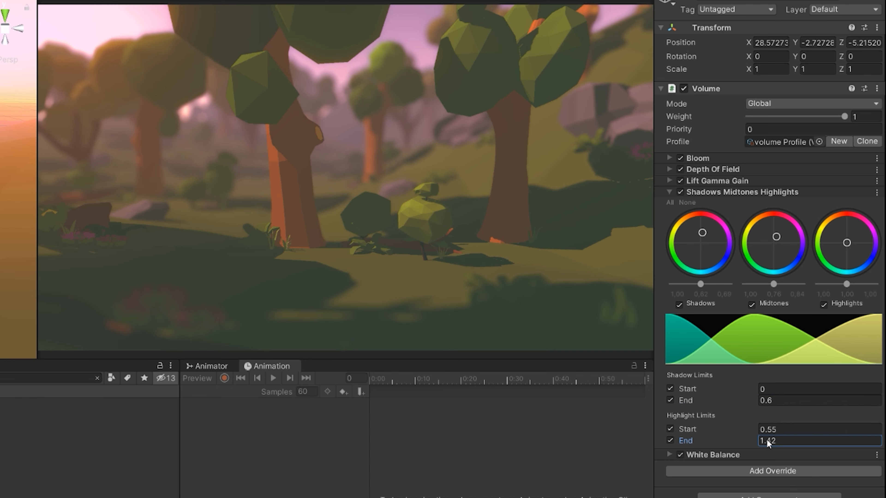
{"action": "left_click", "coordinate": [757, 428]}
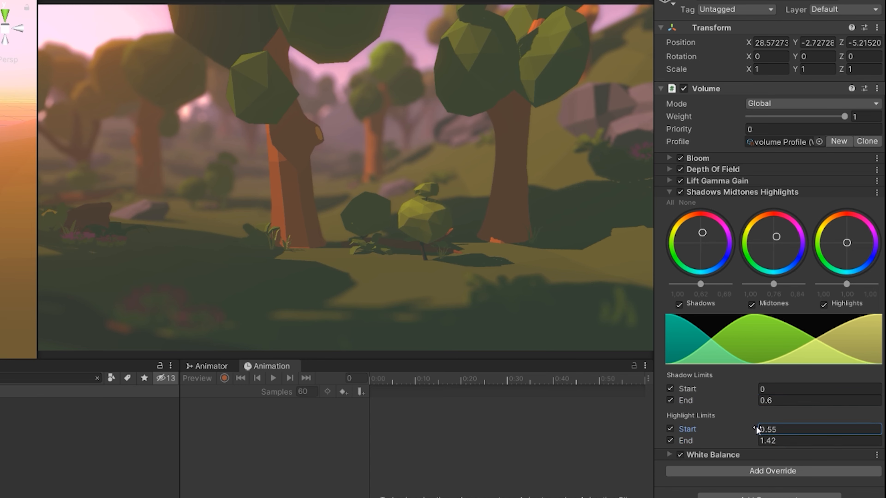
{"action": "left_click_drag", "start_coordinate": [757, 427], "coordinate": [746, 423]}
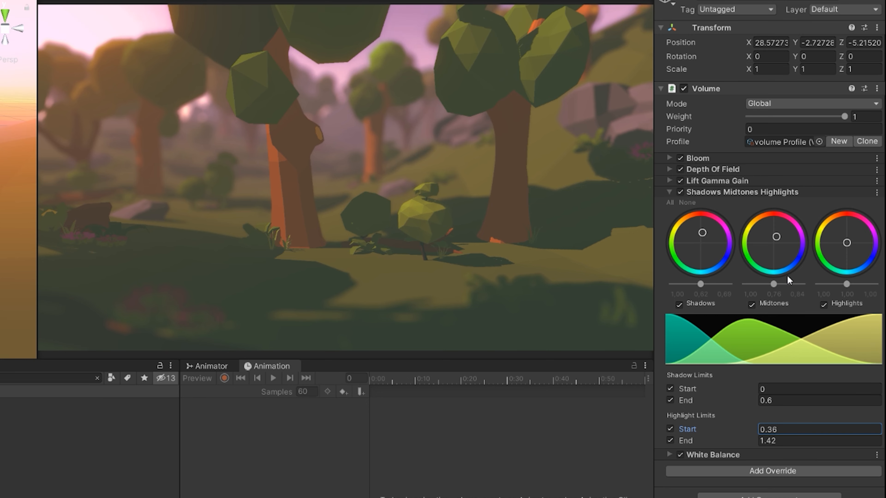
Try raising the Midtones level of Shadows Midtones Highlights considerably, and undo that change.
{"action": "left_click_drag", "start_coordinate": [769, 285], "coordinate": [793, 295]}
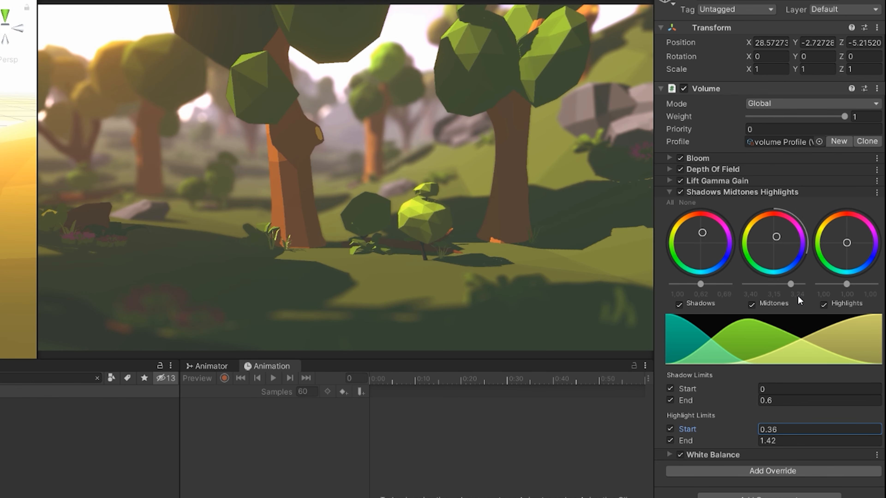
{"action": "key", "text": "ctrl+z"}
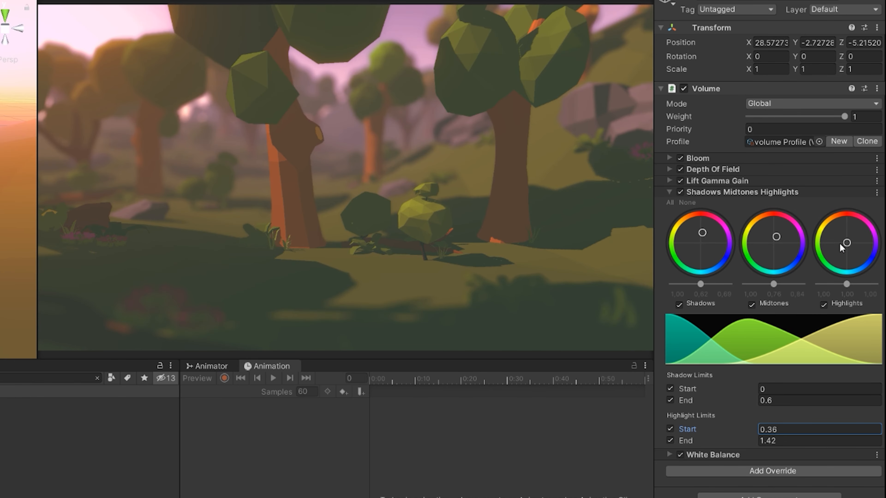
Shift the Highlights color toward yellowish green and collapse the Shadows Midtones Highlights override.
{"action": "left_click_drag", "start_coordinate": [825, 264], "coordinate": [830, 253]}
{"action": "left_click_drag", "start_coordinate": [737, 307], "coordinate": [422, 349]}
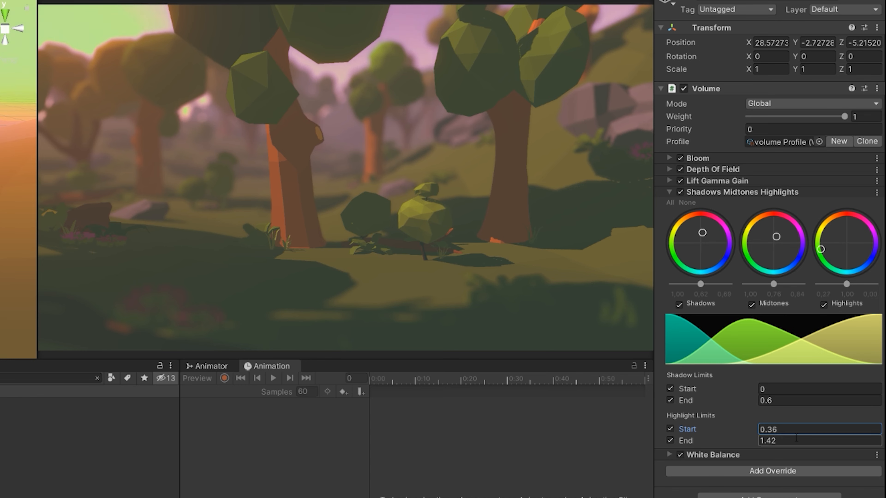
{"action": "left_click_drag", "start_coordinate": [833, 244], "coordinate": [831, 245]}
{"action": "mouse_move", "coordinate": [878, 226]}
{"action": "left_mouse_down"}
{"action": "mouse_move", "coordinate": [808, 207]}
{"action": "mouse_move", "coordinate": [884, 224]}
{"action": "left_mouse_up"}
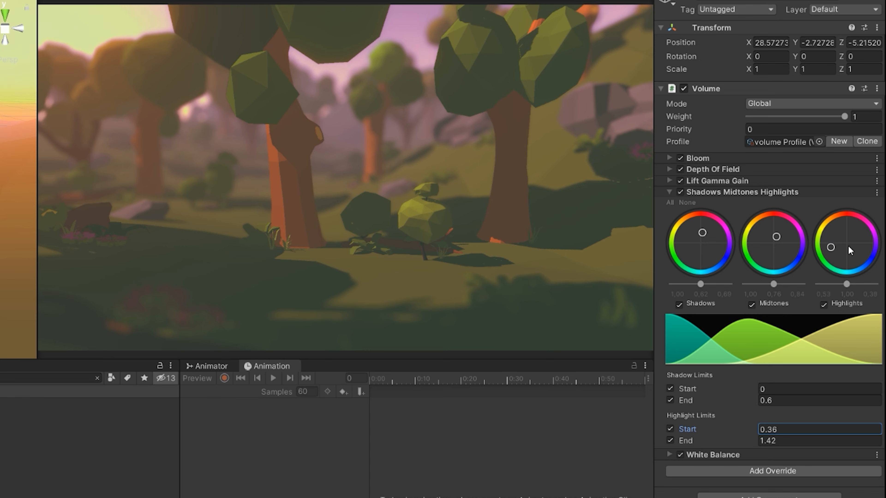
{"action": "left_click_drag", "start_coordinate": [851, 249], "coordinate": [878, 272]}
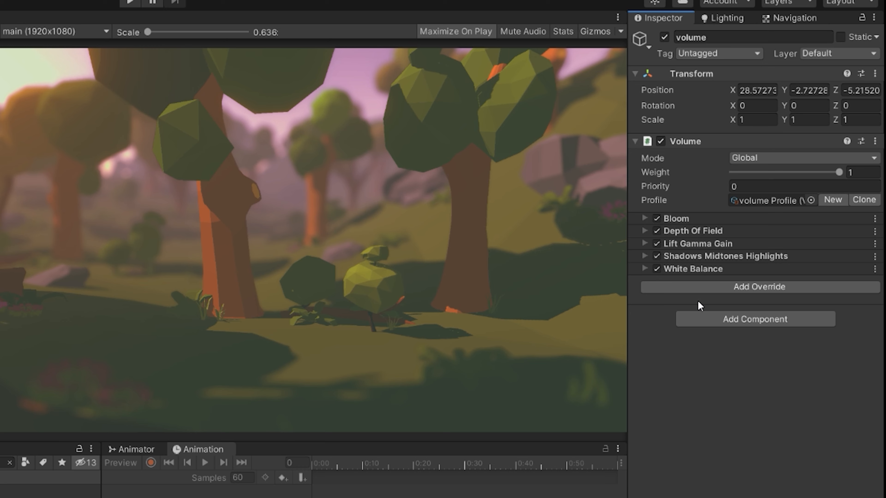
Add a Split Toning override below White Balance and enable its Shadows, Highlights and Balance properties.
{"action": "left_click", "coordinate": [715, 288]}
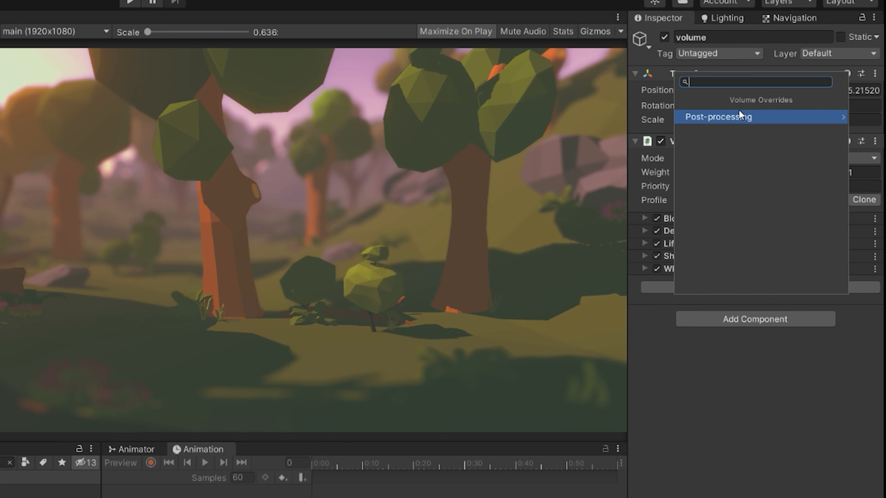
{"action": "left_click", "coordinate": [738, 117]}
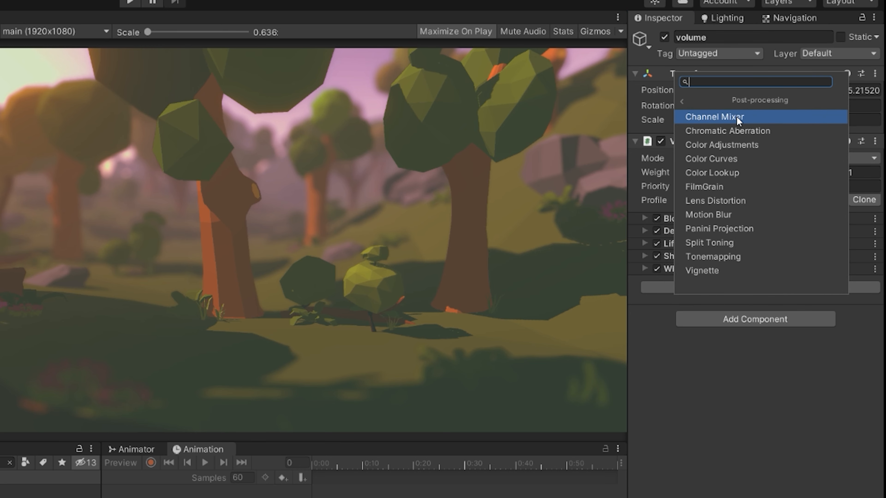
{"action": "left_click", "coordinate": [722, 242]}
{"action": "left_click", "coordinate": [734, 328]}
{"action": "left_click", "coordinate": [736, 158]}
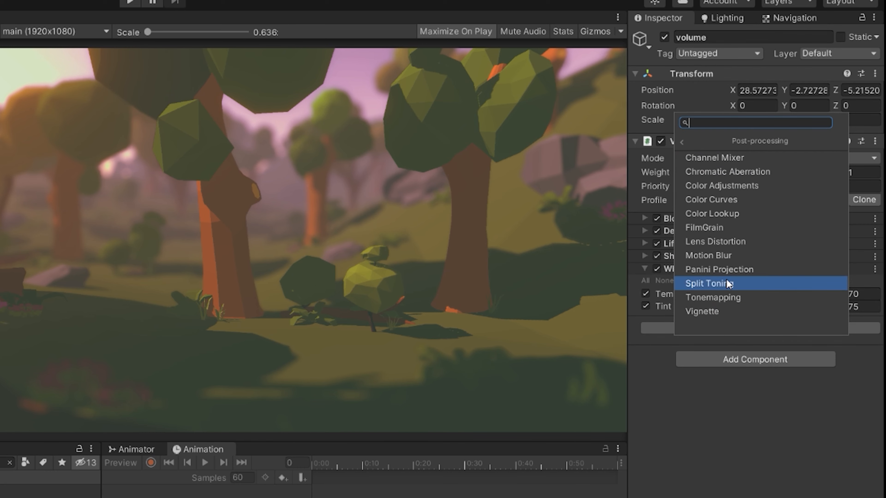
{"action": "left_click", "coordinate": [730, 284]}
{"action": "left_click", "coordinate": [646, 333]}
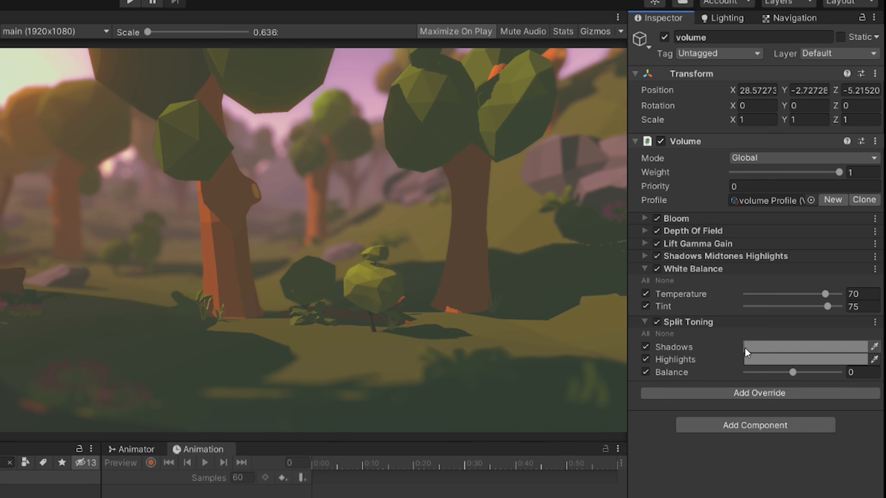
Try a dark muted green Shadows color and a higher Balance in Split Toning, and remove that override.
{"action": "left_click", "coordinate": [754, 345]}
{"action": "left_click", "coordinate": [796, 388]}
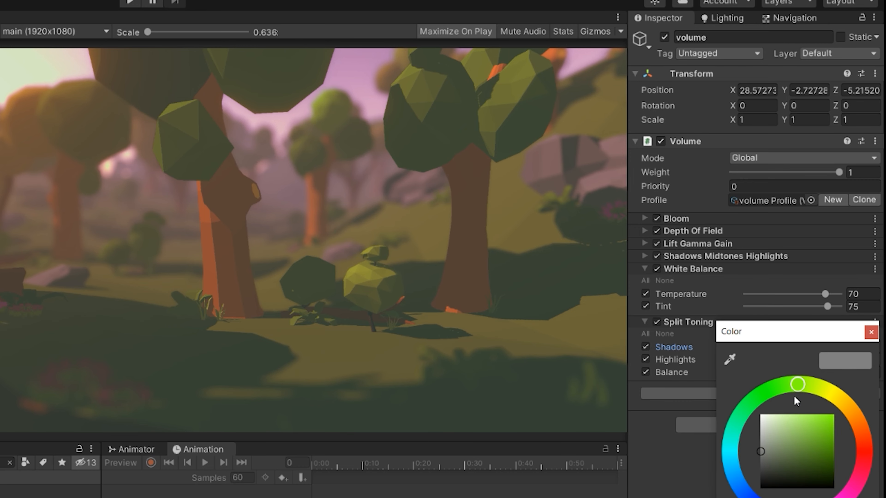
{"action": "mouse_move", "coordinate": [802, 425]}
{"action": "left_mouse_down"}
{"action": "mouse_move", "coordinate": [847, 475]}
{"action": "mouse_move", "coordinate": [773, 470]}
{"action": "mouse_move", "coordinate": [780, 464]}
{"action": "left_mouse_up"}
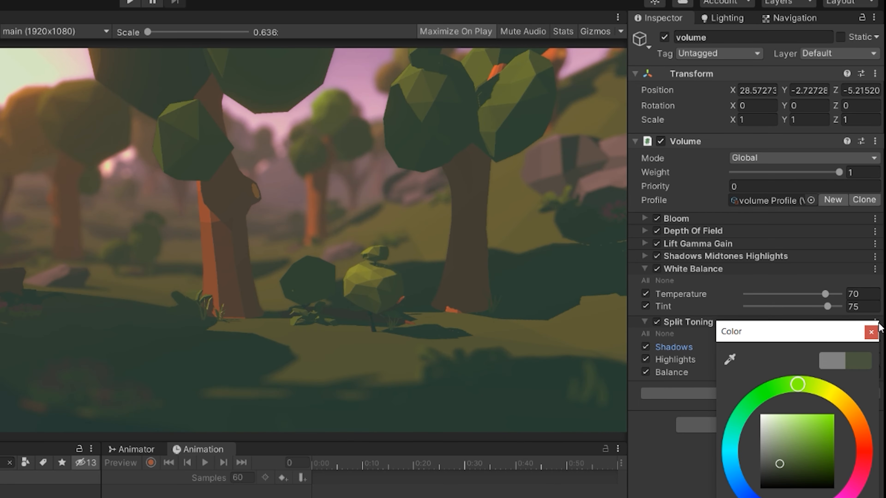
{"action": "left_click", "coordinate": [872, 332]}
{"action": "left_click_drag", "start_coordinate": [799, 372], "coordinate": [824, 372]}
{"action": "left_click", "coordinate": [875, 321]}
{"action": "left_click", "coordinate": [821, 380]}
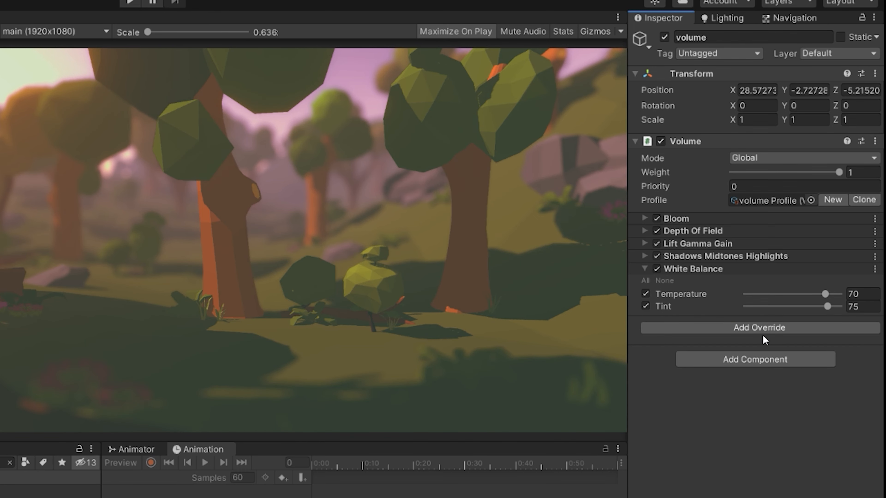
Add a Vignette override to the volume and enable all of its properties.
{"action": "left_click", "coordinate": [771, 330]}
{"action": "left_click", "coordinate": [767, 163]}
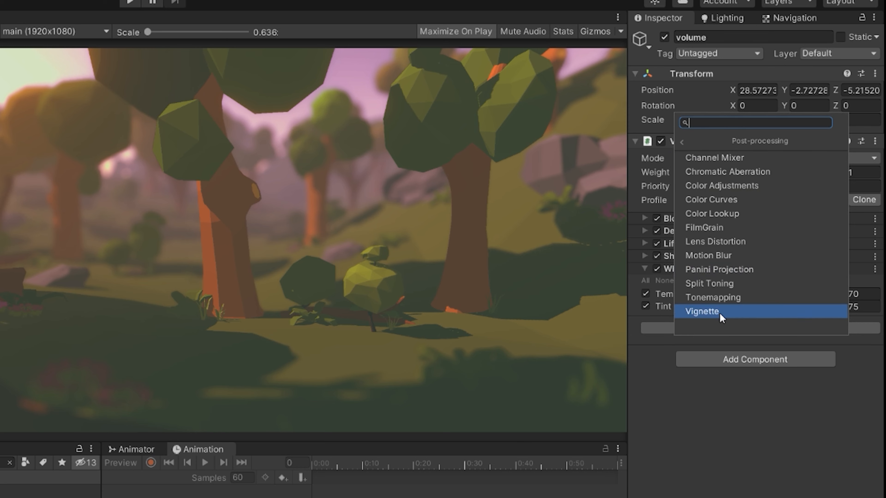
{"action": "left_click", "coordinate": [720, 314]}
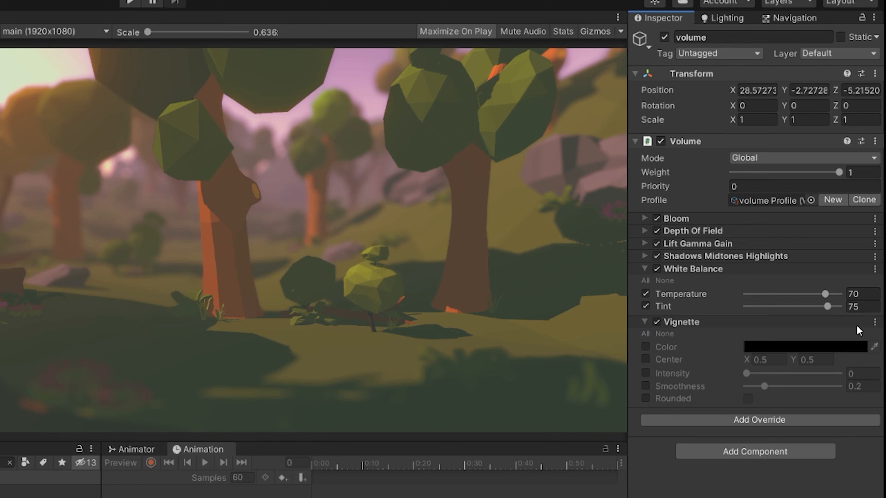
{"action": "left_click", "coordinate": [646, 334]}
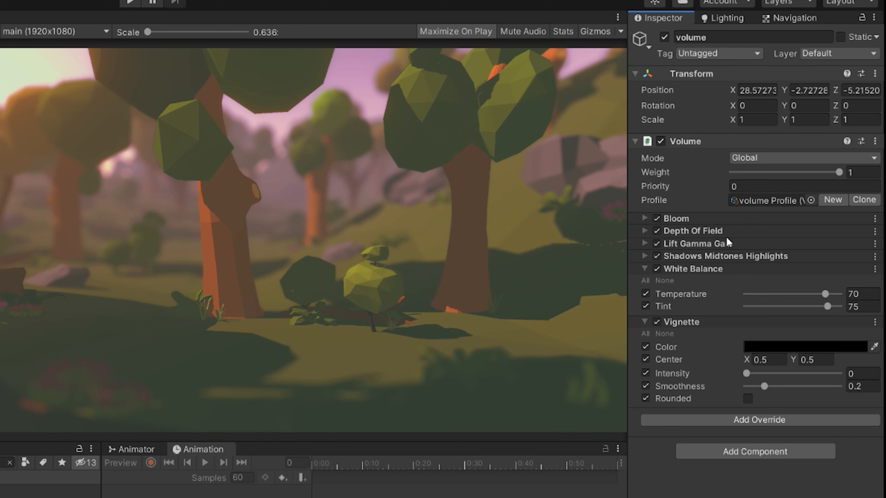
Set the Vignette Color to bright red, with Intensity at about 0.357 and Smoothness at about 0.378.
{"action": "left_click", "coordinate": [771, 347]}
{"action": "left_click", "coordinate": [802, 447]}
{"action": "left_click_drag", "start_coordinate": [802, 447], "coordinate": [834, 424]}
{"action": "left_click", "coordinate": [871, 341]}
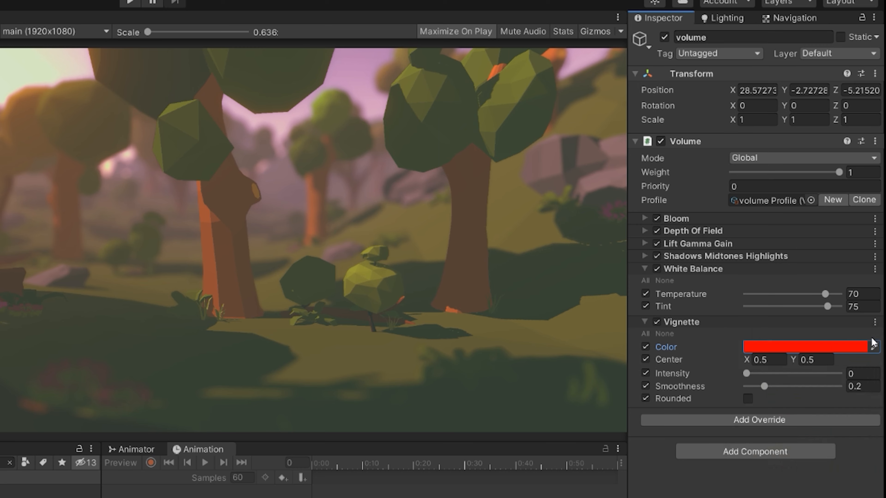
{"action": "left_click_drag", "start_coordinate": [747, 374], "coordinate": [778, 374]}
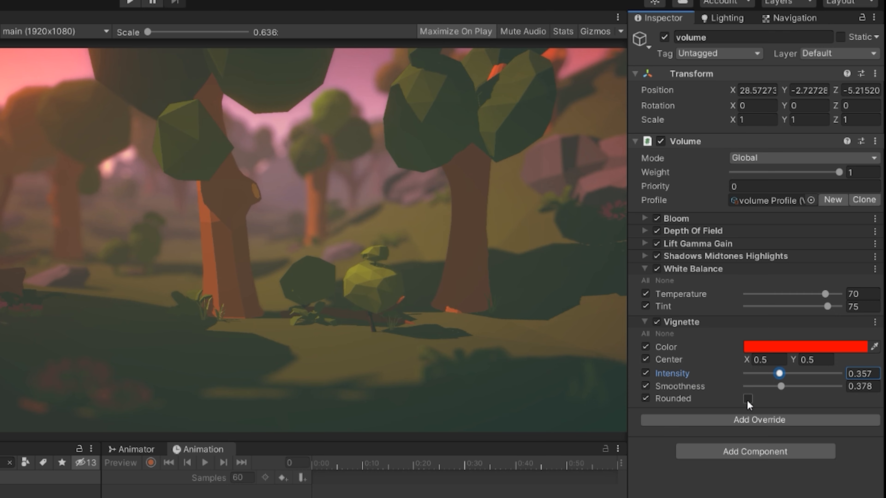
Try the Rounded option of the Vignette, turn it off, and lower Intensity to about 0.342 and Smoothness to about 0.318.
{"action": "left_click", "coordinate": [747, 398]}
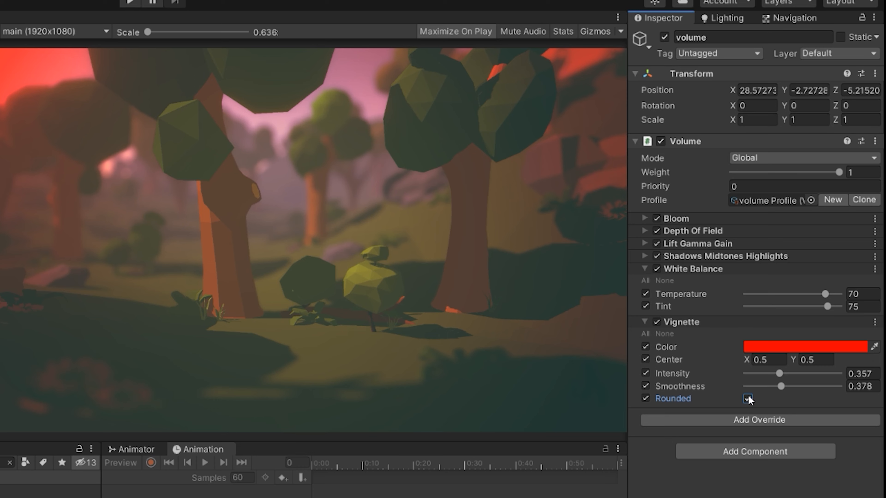
{"action": "left_click", "coordinate": [748, 399]}
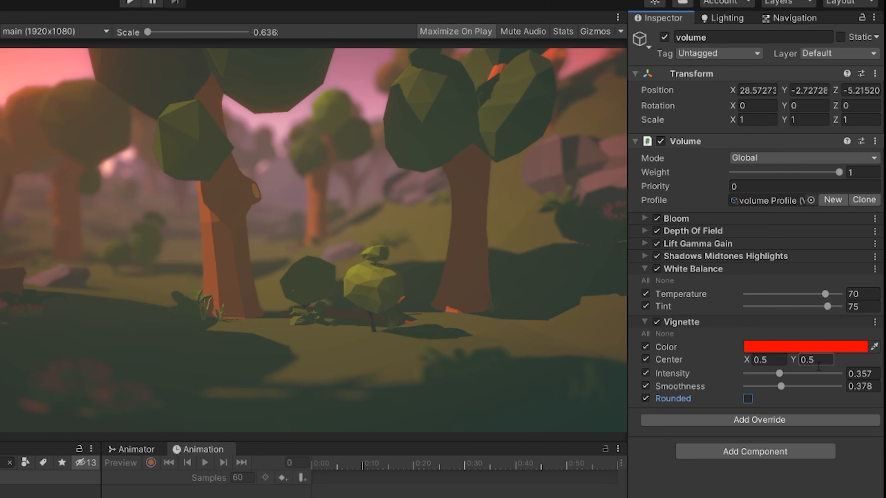
{"action": "left_click_drag", "start_coordinate": [780, 375], "coordinate": [778, 387]}
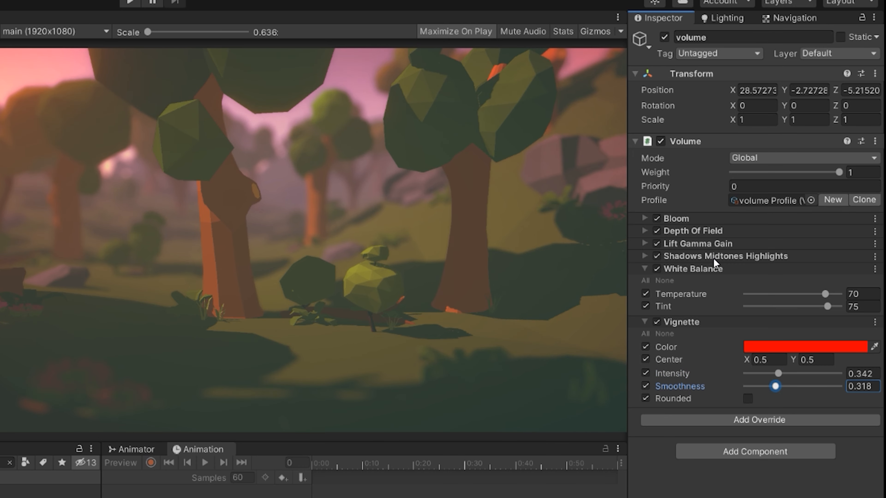
Compare the scene with White Balance off and on, leave it enabled and collapse that override.
{"action": "left_click", "coordinate": [657, 269]}
{"action": "left_click", "coordinate": [658, 269]}
{"action": "left_click", "coordinate": [657, 269]}
{"action": "left_click", "coordinate": [657, 269]}
{"action": "left_click", "coordinate": [641, 267]}
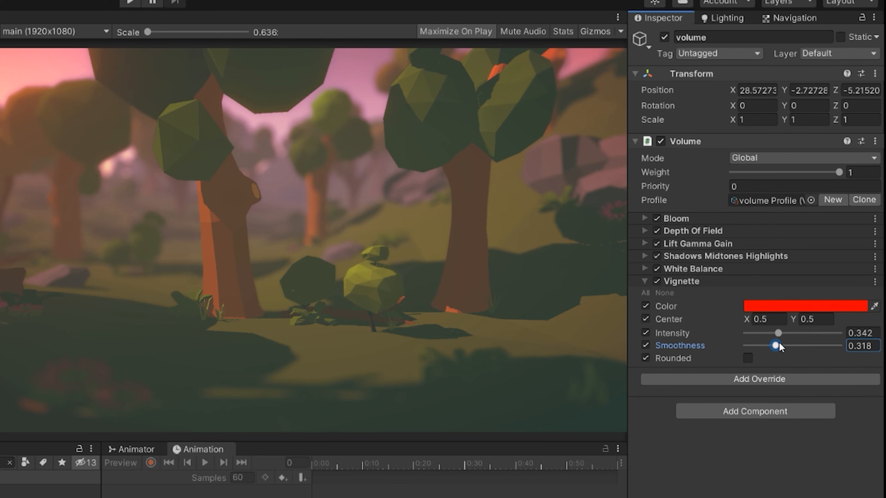
Set White Balance Temperature and Tint to 100, and adjust Vignette Smoothness to about 0.333 and Intensity to about 0.327.
{"action": "left_click_drag", "start_coordinate": [779, 345], "coordinate": [777, 347]}
{"action": "left_click", "coordinate": [644, 269]}
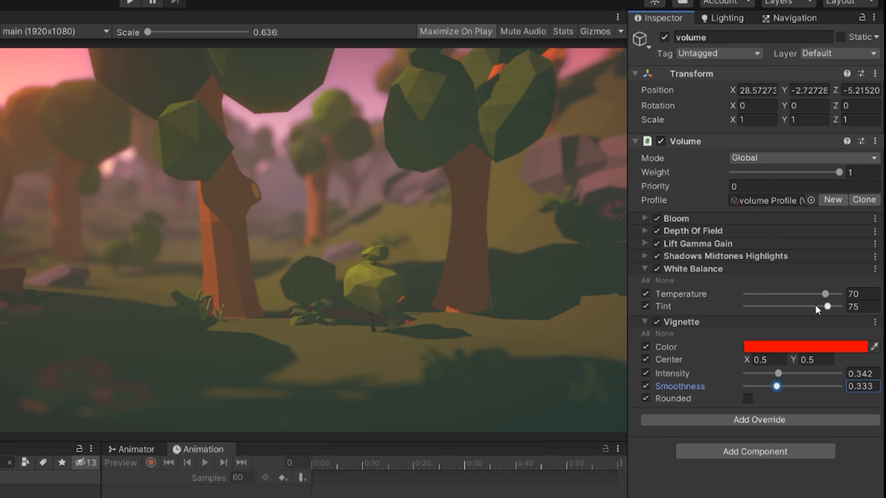
{"action": "left_click_drag", "start_coordinate": [827, 306], "coordinate": [858, 295]}
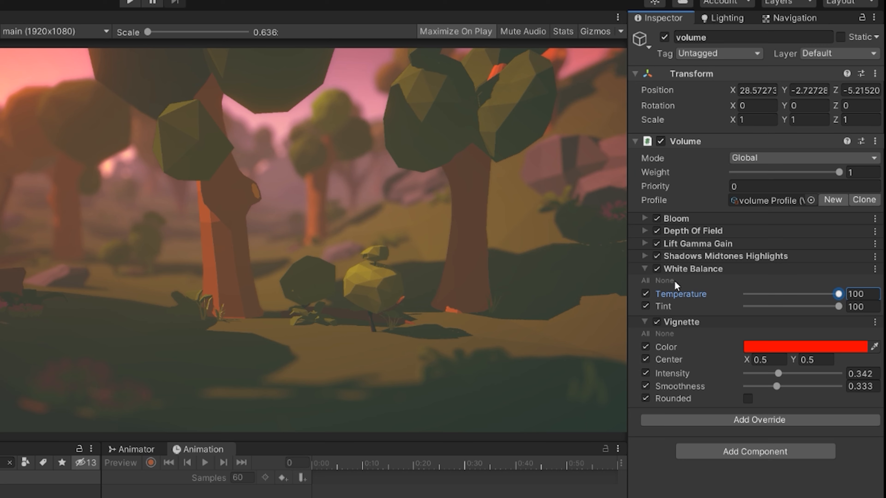
{"action": "left_click", "coordinate": [644, 269]}
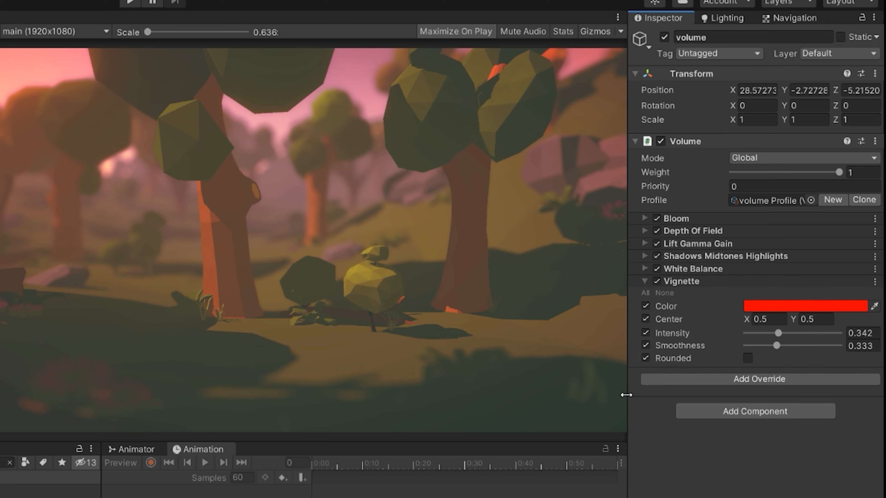
{"action": "mouse_move", "coordinate": [776, 336]}
{"action": "left_mouse_down"}
{"action": "mouse_move", "coordinate": [790, 334]}
{"action": "mouse_move", "coordinate": [776, 335]}
{"action": "left_mouse_up"}
Try black and a muted greyish pink as the Vignette Color, and undo the color change.
{"action": "left_click", "coordinate": [768, 308]}
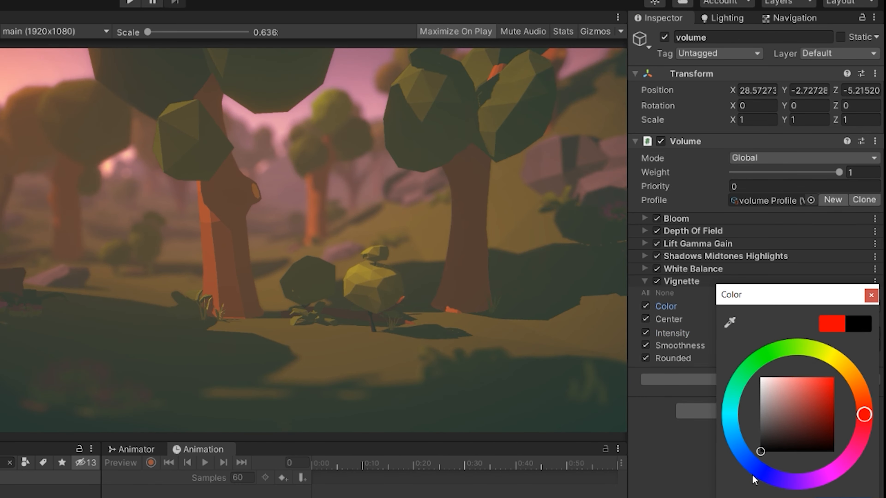
{"action": "left_click_drag", "start_coordinate": [761, 451], "coordinate": [772, 407]}
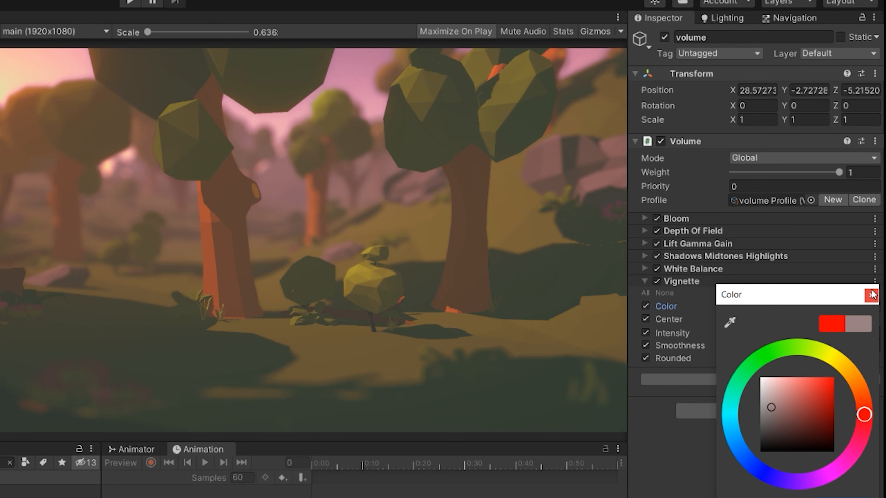
{"action": "left_click", "coordinate": [872, 291]}
{"action": "key", "text": "ctrl+z"}
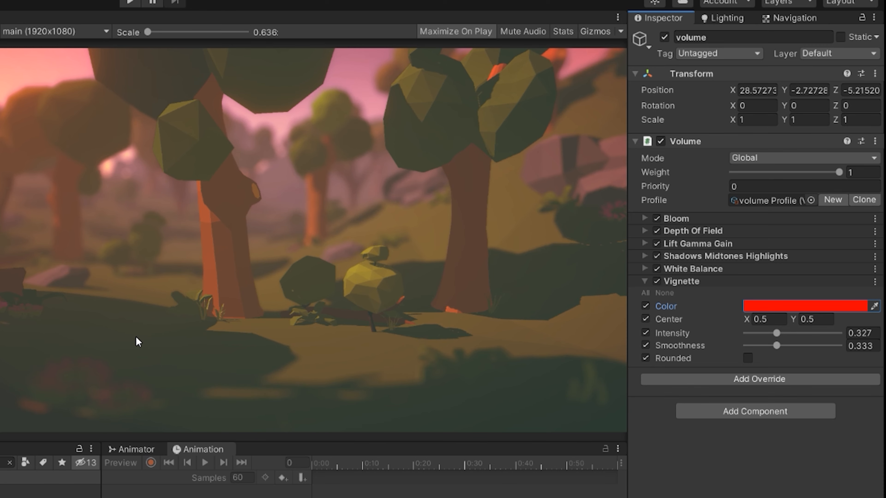
Collapse the Vignette override, add a Tonemapping override and enable all of its properties.
{"action": "left_click", "coordinate": [644, 280]}
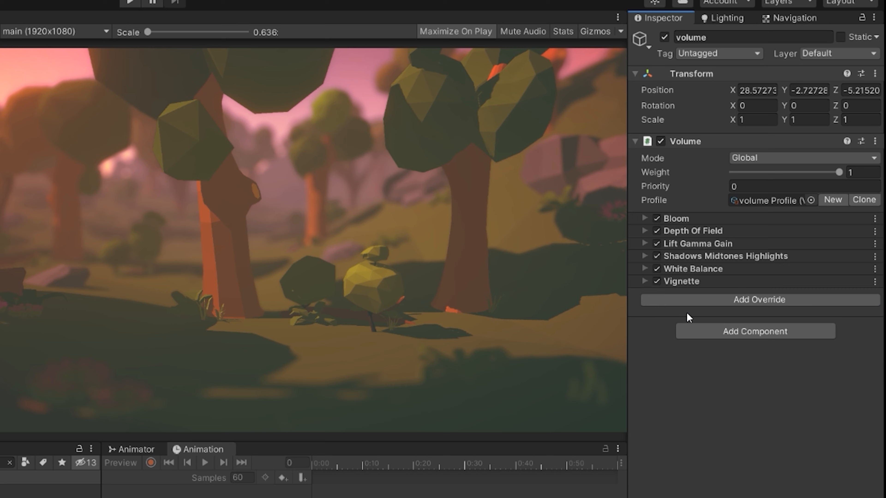
{"action": "left_click", "coordinate": [696, 300]}
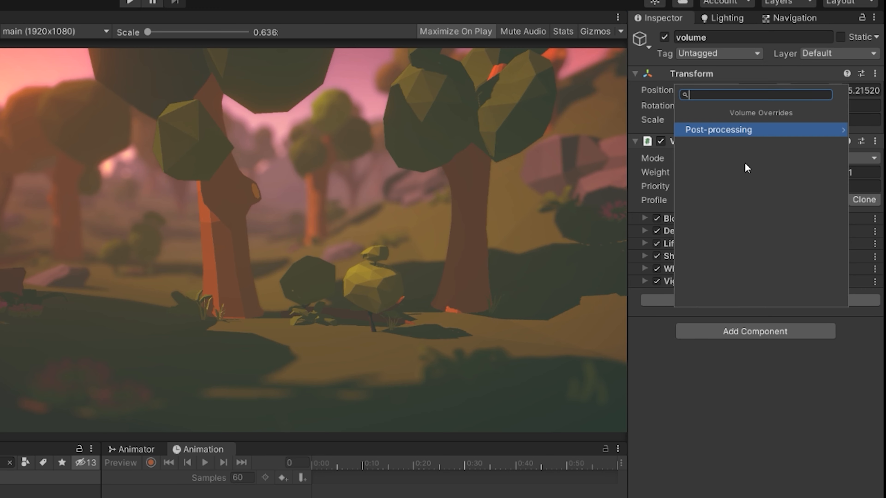
{"action": "left_click", "coordinate": [747, 130]}
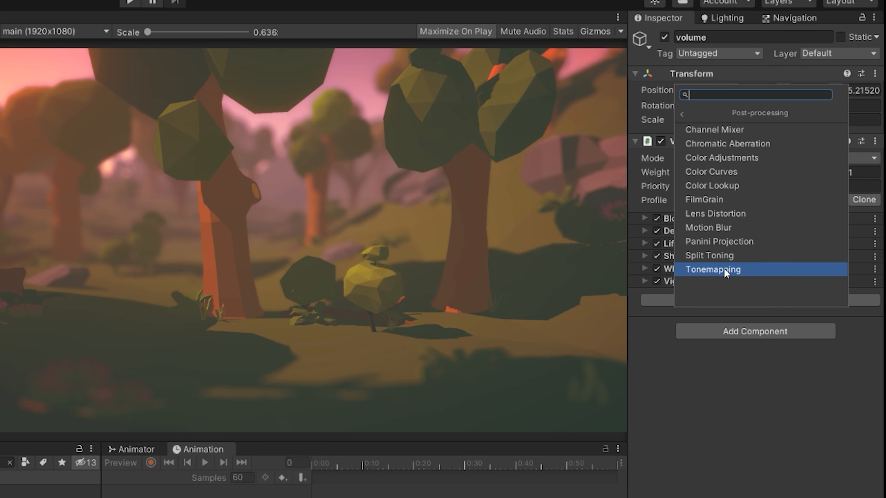
{"action": "left_click", "coordinate": [725, 271]}
{"action": "left_click", "coordinate": [646, 306]}
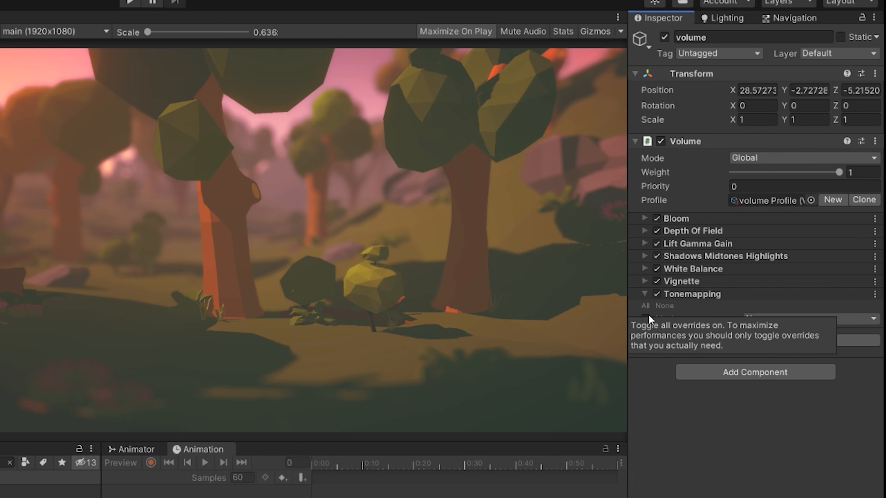
Compare the Neutral and ACES Tonemapping modes, and remove the Tonemapping override from the volume.
{"action": "left_click", "coordinate": [786, 317]}
{"action": "left_click", "coordinate": [785, 347]}
{"action": "left_click", "coordinate": [775, 318]}
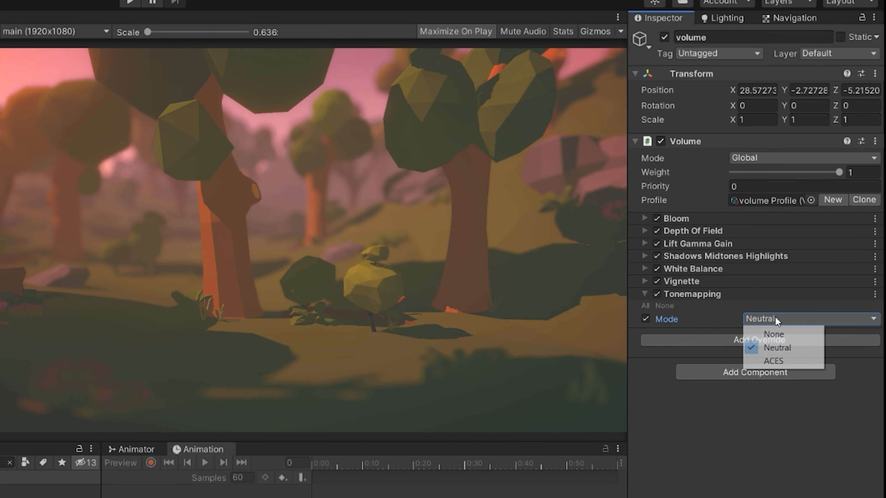
{"action": "left_click", "coordinate": [775, 361]}
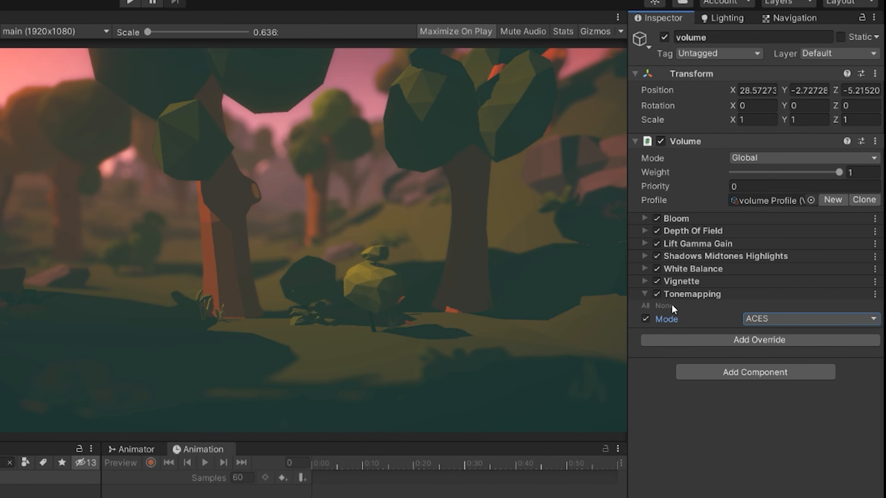
{"action": "left_click", "coordinate": [785, 320]}
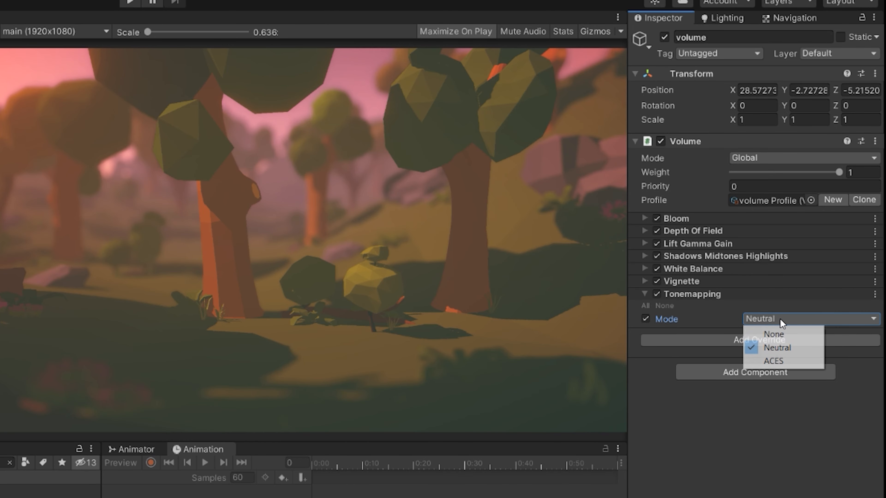
{"action": "left_click", "coordinate": [776, 345]}
{"action": "left_click", "coordinate": [874, 296]}
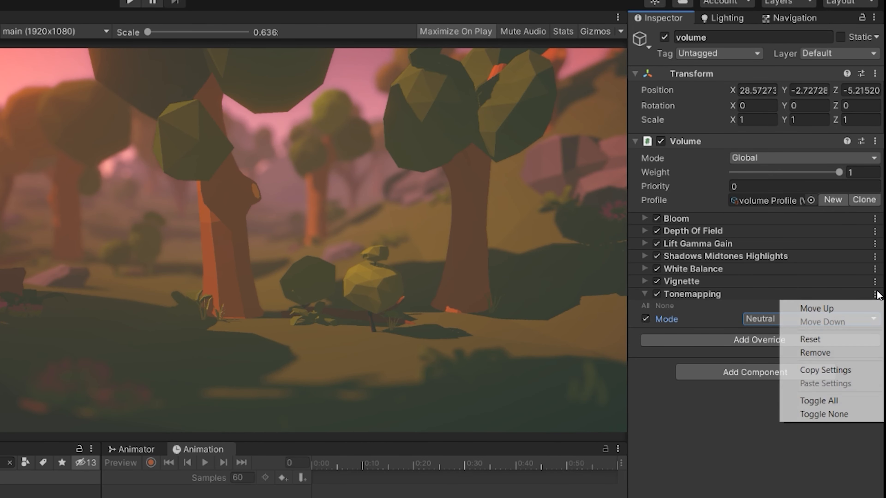
{"action": "left_click", "coordinate": [848, 348]}
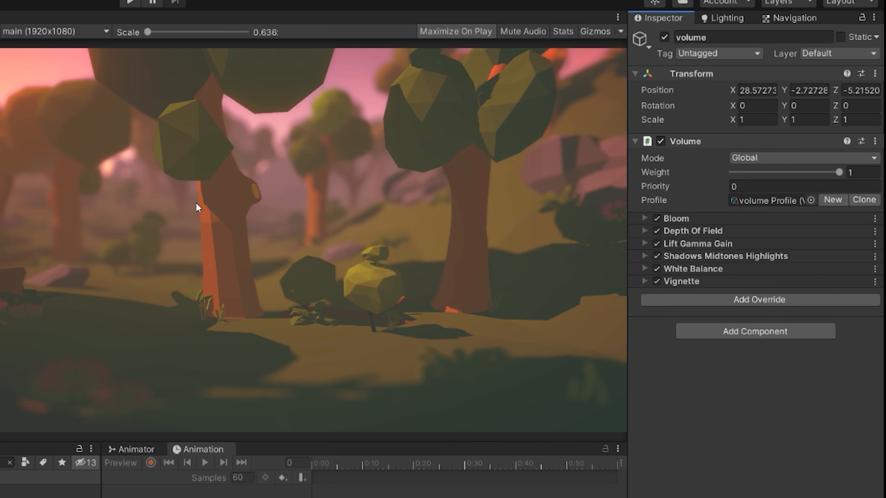
Expand Shadows Midtones Highlights, try a nearly neutral Shadows color and return it to a reddish tint of about 1.00, 0.65, 0.72.
{"action": "scroll", "coordinate": [197, 207], "scroll_direction": "up", "scroll_amount": 5}
{"action": "scroll", "coordinate": [195, 221], "scroll_direction": "down", "scroll_amount": 5}
{"action": "left_click", "coordinate": [645, 257]}
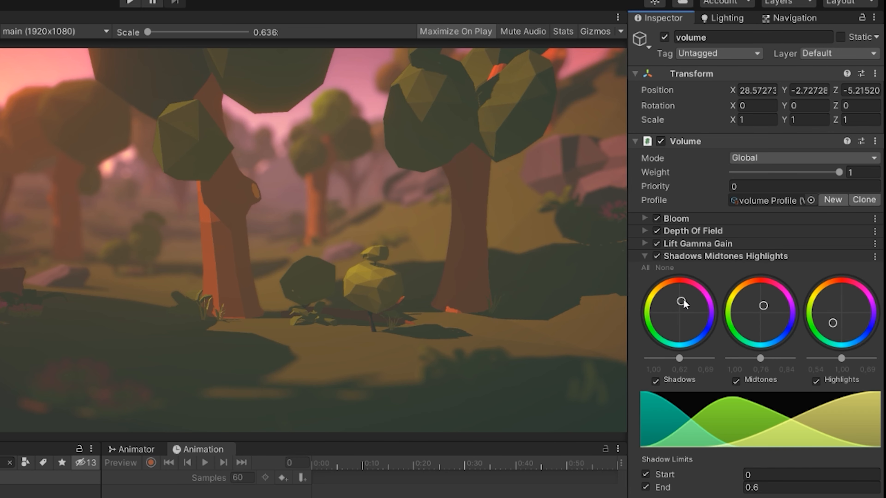
{"action": "left_click_drag", "start_coordinate": [685, 307], "coordinate": [683, 313]}
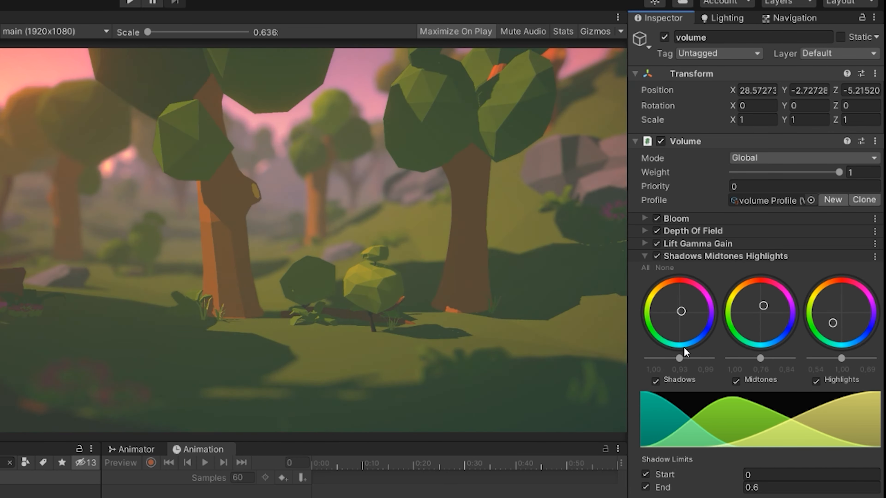
{"action": "left_click", "coordinate": [680, 303]}
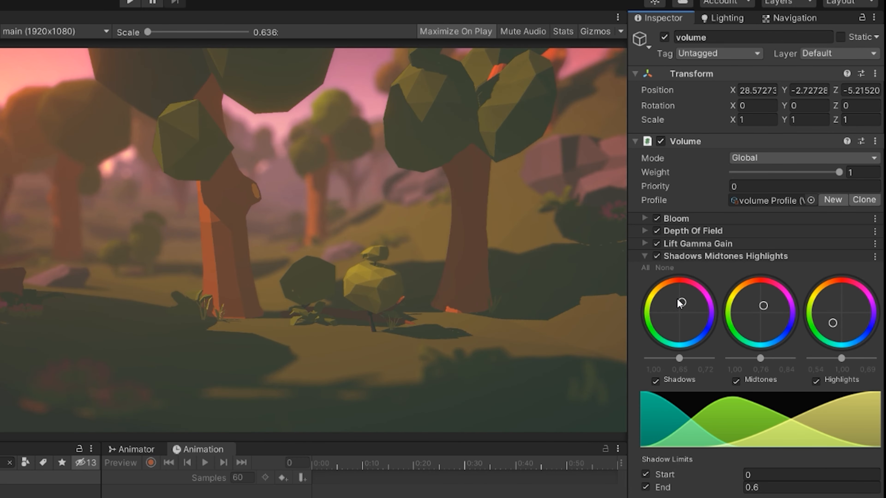
Expand the Depth Of Field and Bloom overrides, and change the Bloom Tint to yellow.
{"action": "left_click", "coordinate": [645, 231]}
{"action": "left_click", "coordinate": [645, 219]}
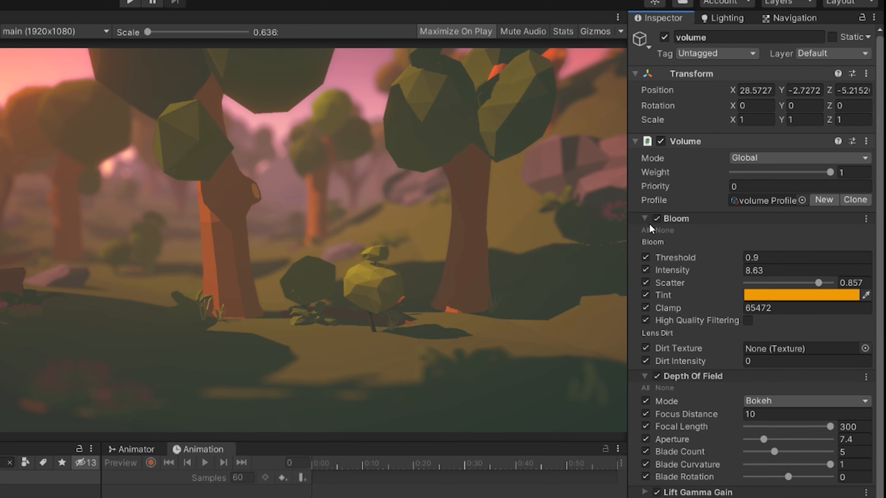
{"action": "left_click", "coordinate": [785, 296]}
{"action": "left_click_drag", "start_coordinate": [856, 367], "coordinate": [842, 356]}
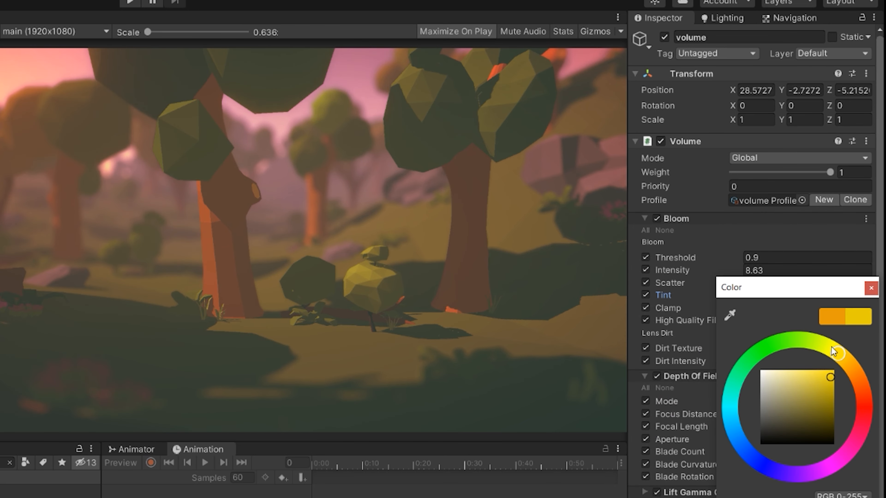
Disable the Depth Of Field, Lift Gamma Gain, Shadows Midtones Highlights and Vignette overrides, collapsing the expanded ones.
{"action": "left_click", "coordinate": [657, 376]}
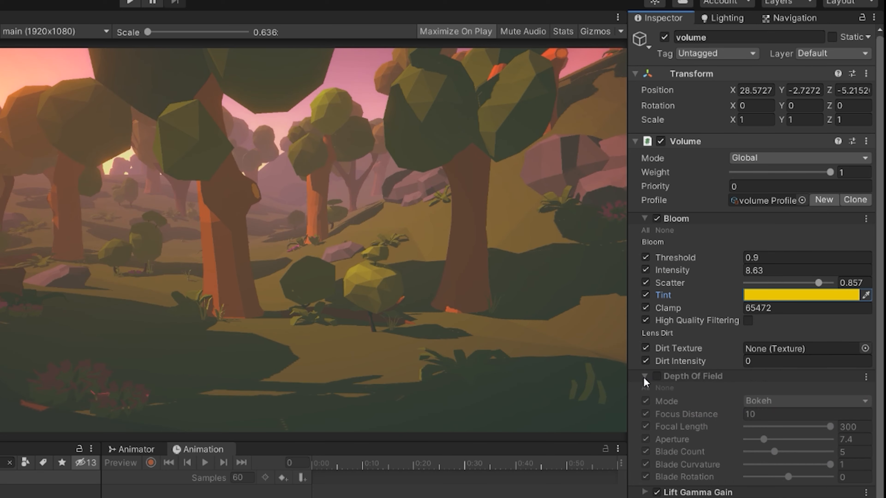
{"action": "left_click", "coordinate": [655, 376]}
{"action": "left_click", "coordinate": [653, 375]}
{"action": "left_click", "coordinate": [644, 375]}
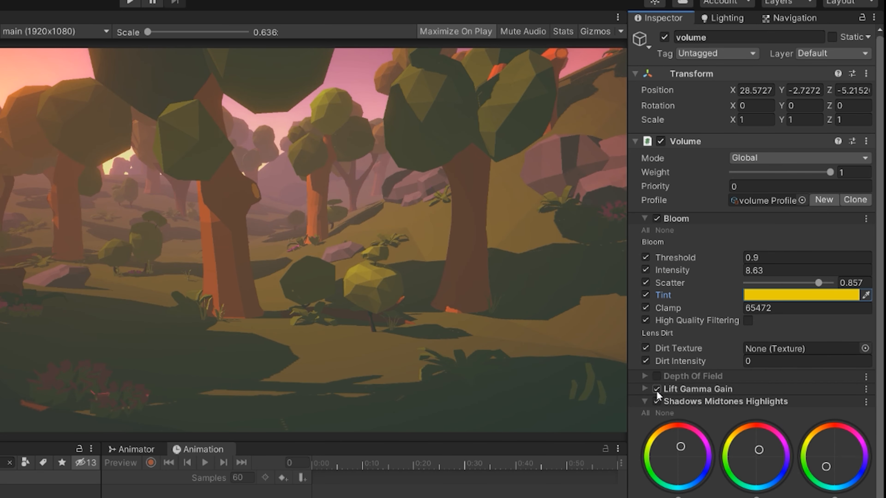
{"action": "left_click", "coordinate": [657, 390]}
{"action": "left_click", "coordinate": [658, 401]}
{"action": "left_click", "coordinate": [645, 403]}
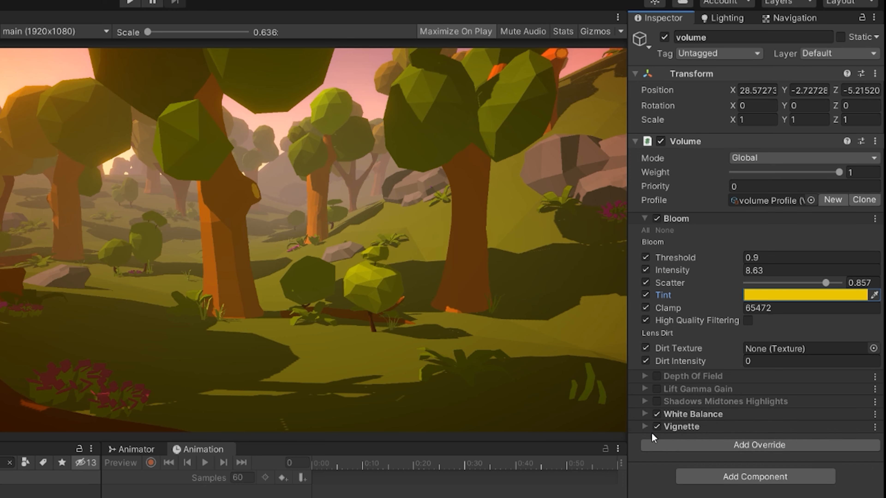
{"action": "left_click", "coordinate": [656, 427]}
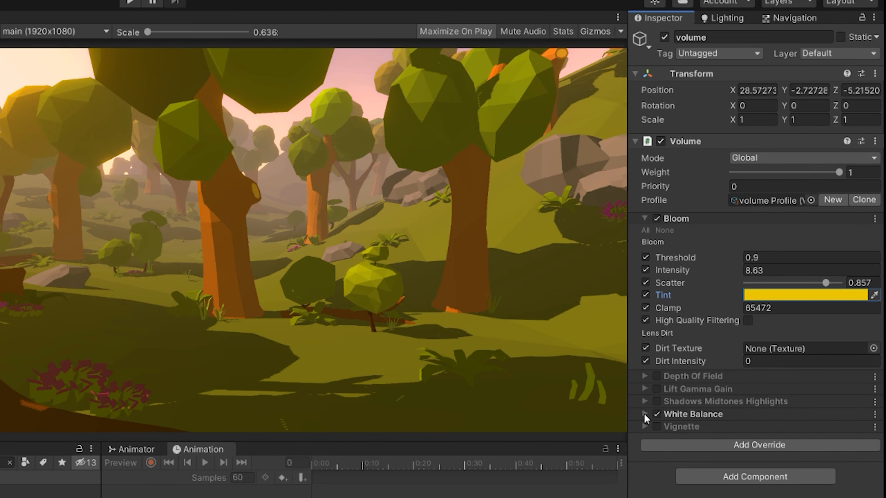
Set White Balance Temperature to about -3 and Tint to -100, and set Bloom Intensity to about 64 and Scatter to 0.
{"action": "left_click", "coordinate": [645, 415]}
{"action": "left_click_drag", "start_coordinate": [839, 439], "coordinate": [729, 466]}
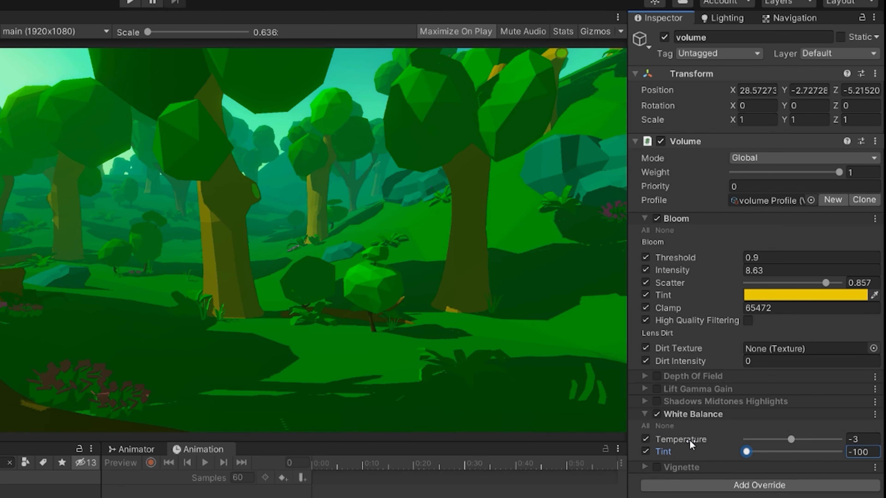
{"action": "left_click_drag", "start_coordinate": [730, 272], "coordinate": [640, 337]}
{"action": "left_click_drag", "start_coordinate": [826, 282], "coordinate": [390, 278]}
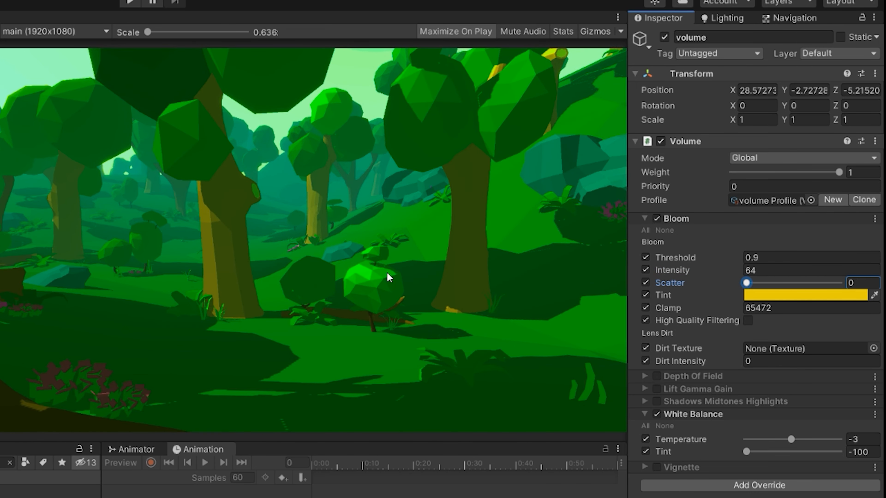